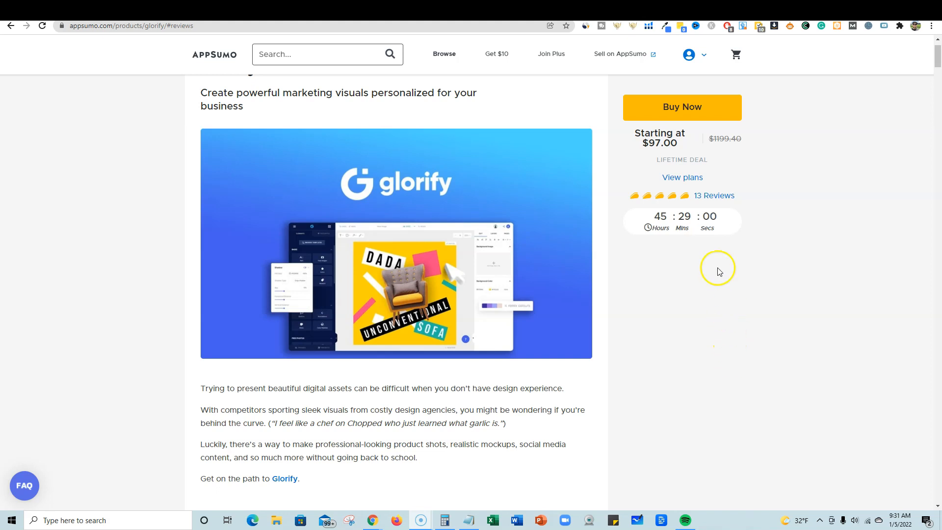
- Examine the remaining-time countdown and offer details on the Glorify deal page
click(658, 215)
mouse_move(679, 215)
mouse_down()
mouse_move(719, 219)
mouse_move(679, 218)
mouse_move(697, 220)
mouse_up()
click(658, 217)
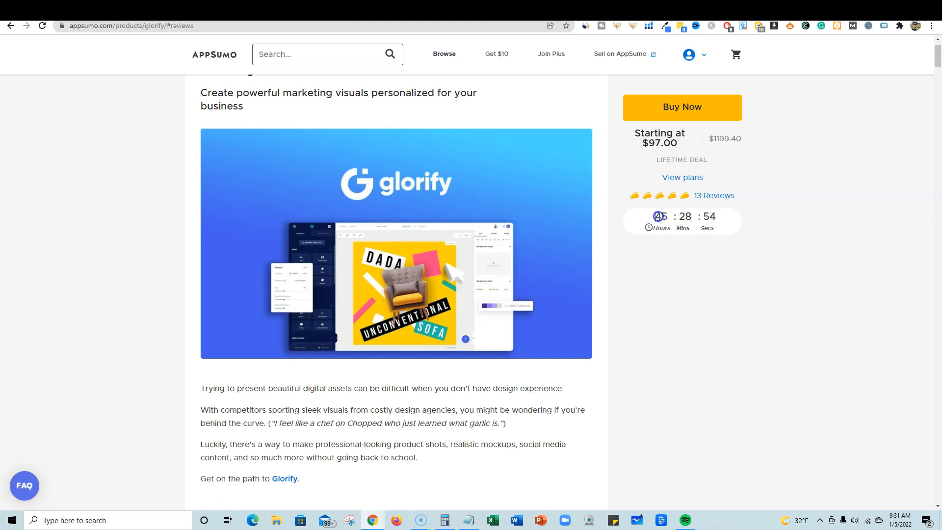
drag(675, 216, 722, 217)
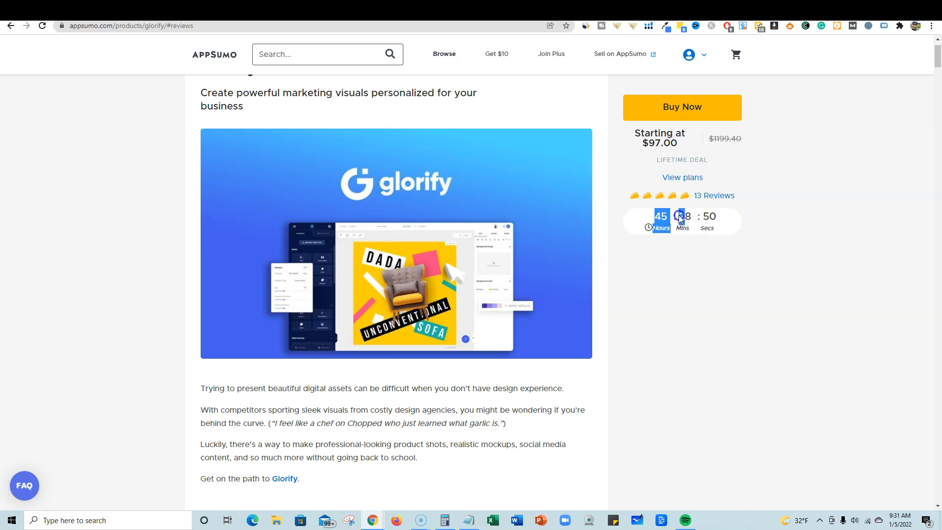
click(744, 228)
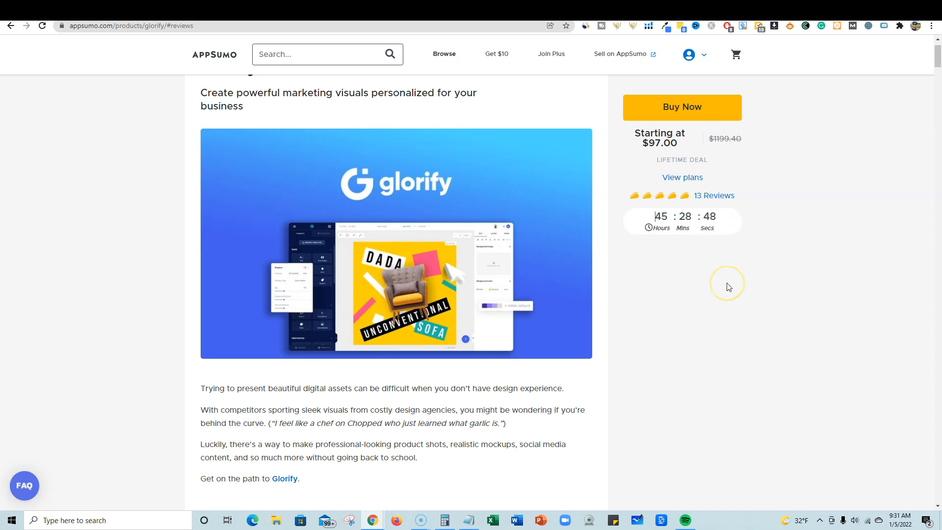
scroll(728, 286, up, 1)
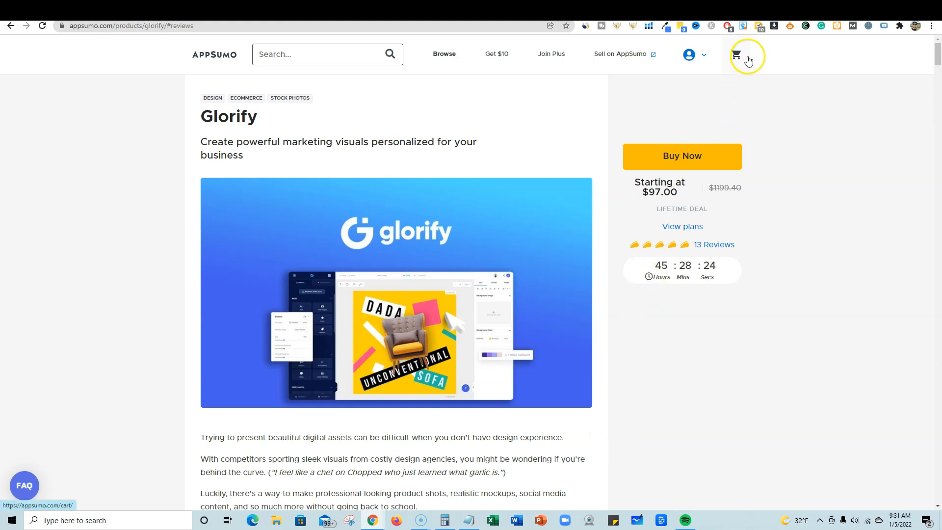
- Switch to Canva, look through the full collection of saved designs, and return to the AppSumo Glorify deal
click(773, 8)
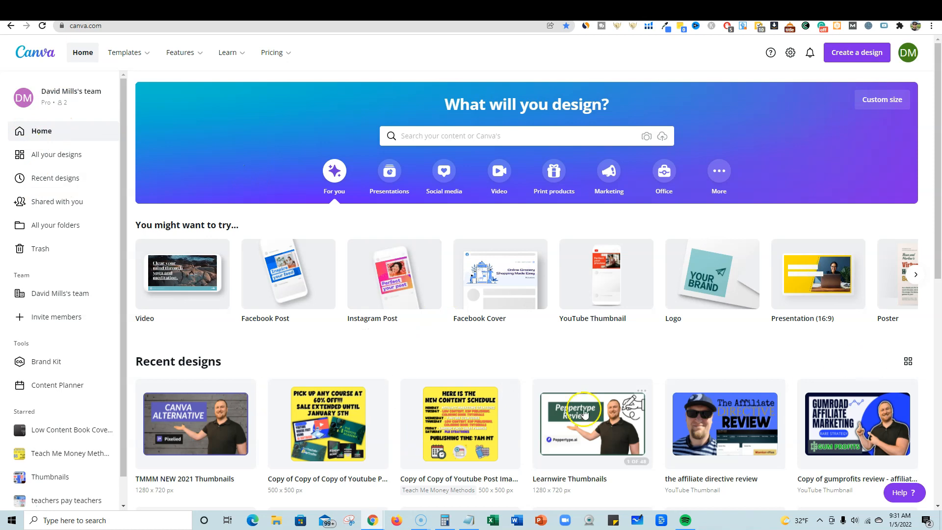
click(49, 154)
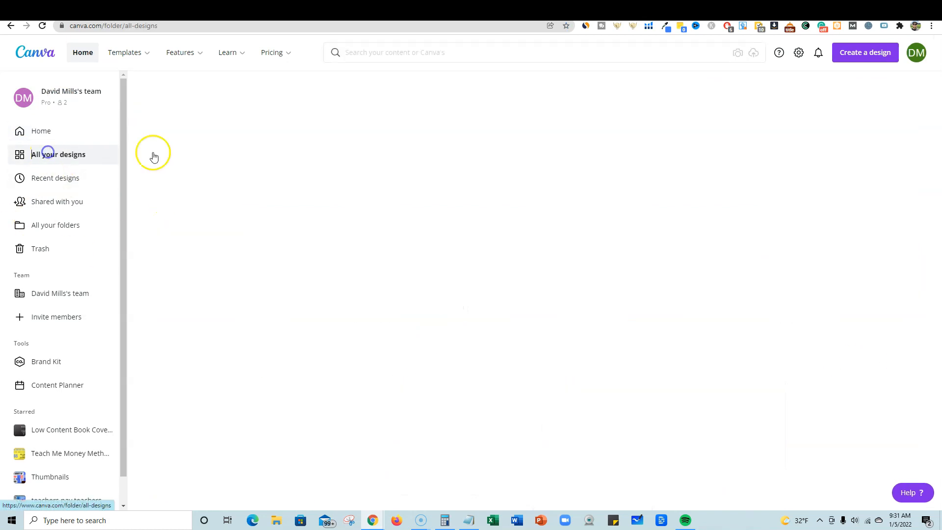
scroll(726, 286, down, 20)
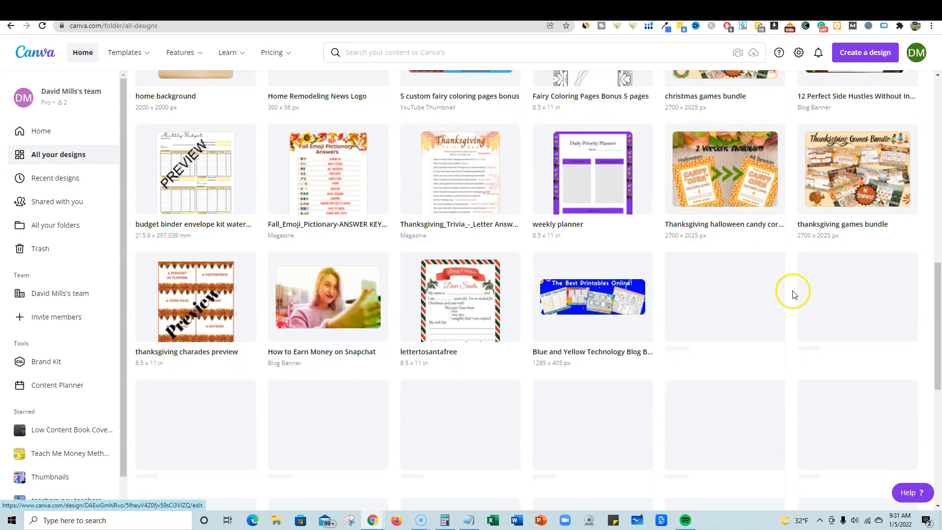
scroll(797, 290, down, 20)
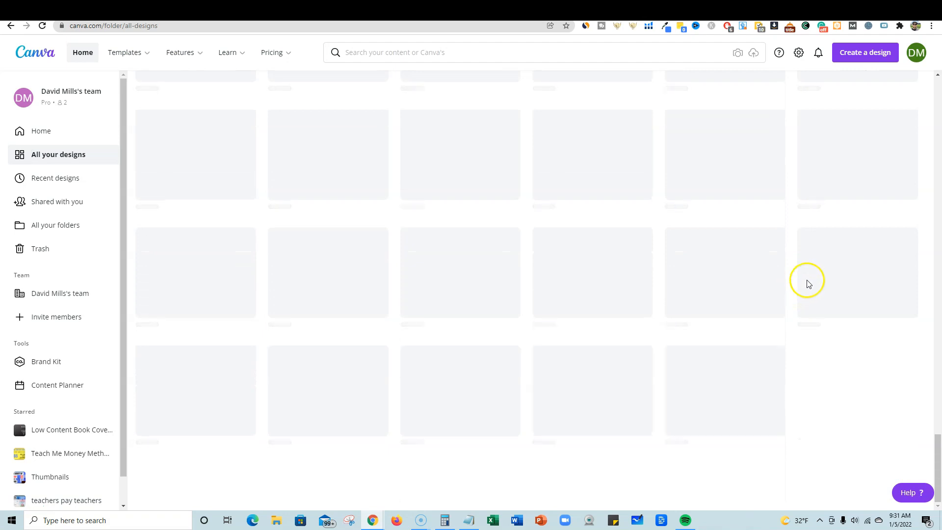
scroll(825, 235, up, 9)
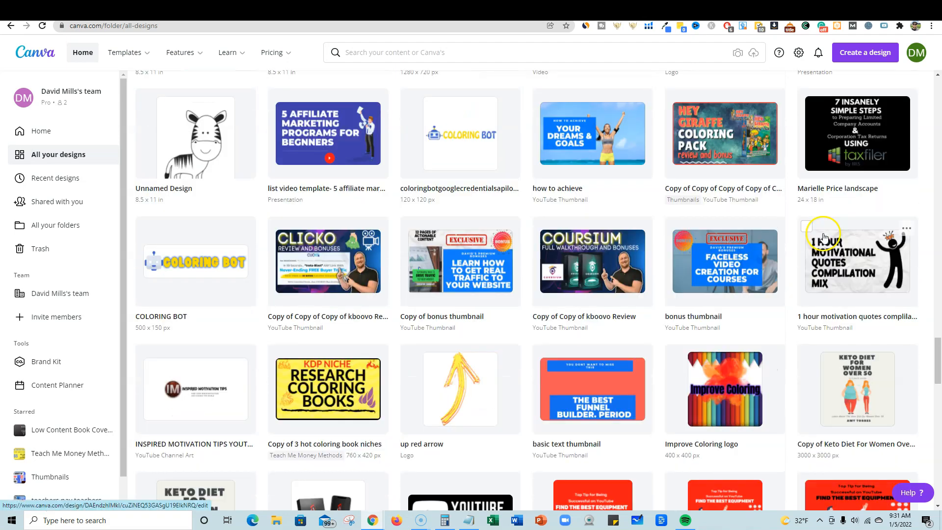
scroll(824, 237, down, 18)
scroll(824, 237, down, 15)
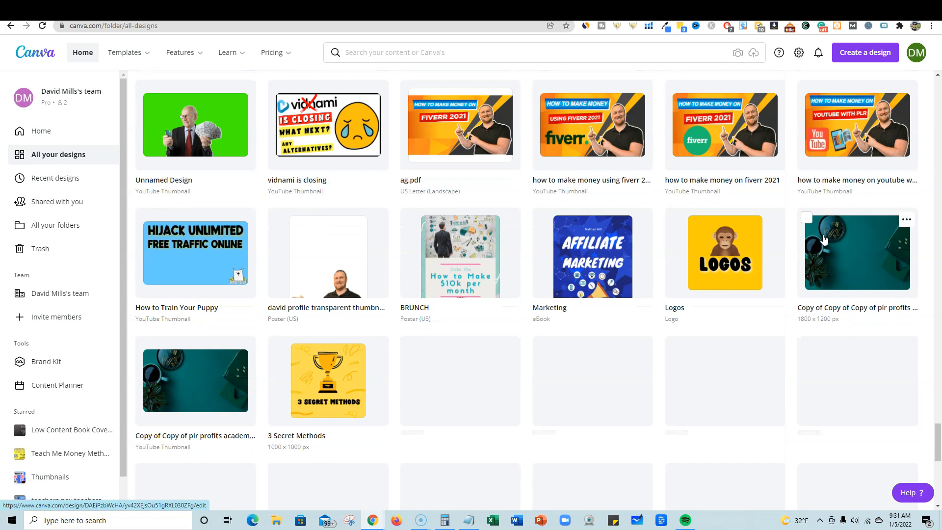
scroll(823, 237, up, 10)
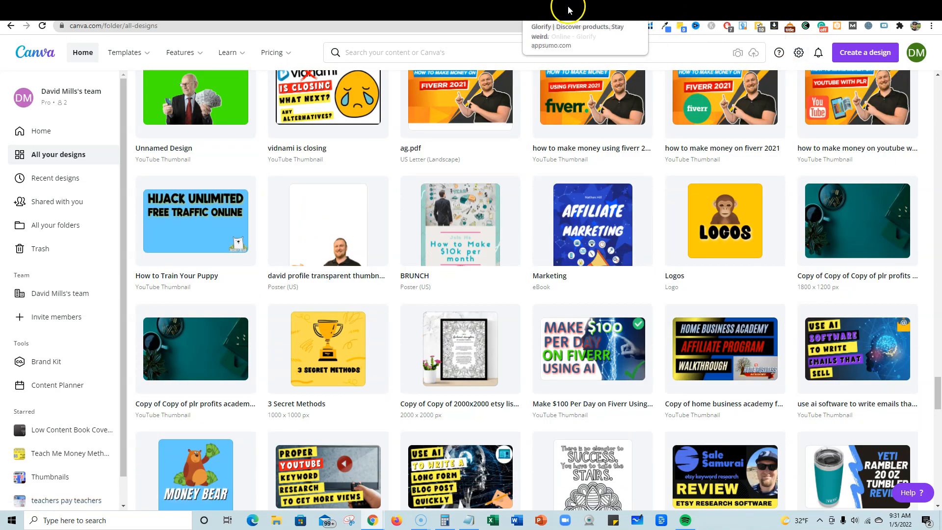
click(554, 8)
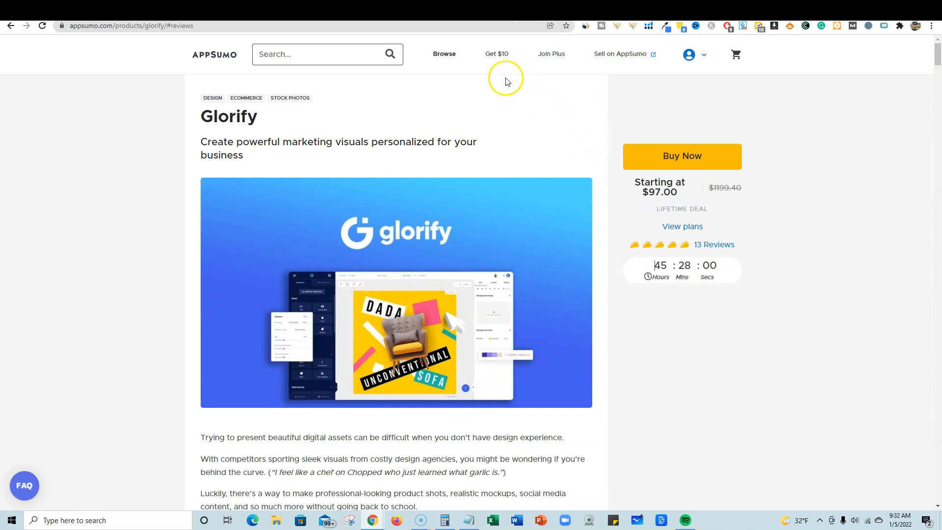
- Switch to the Gumroad course page "How to Create YouTube Videos Fast Using AI Software" and examine its ratings breakdown and description
click(474, 10)
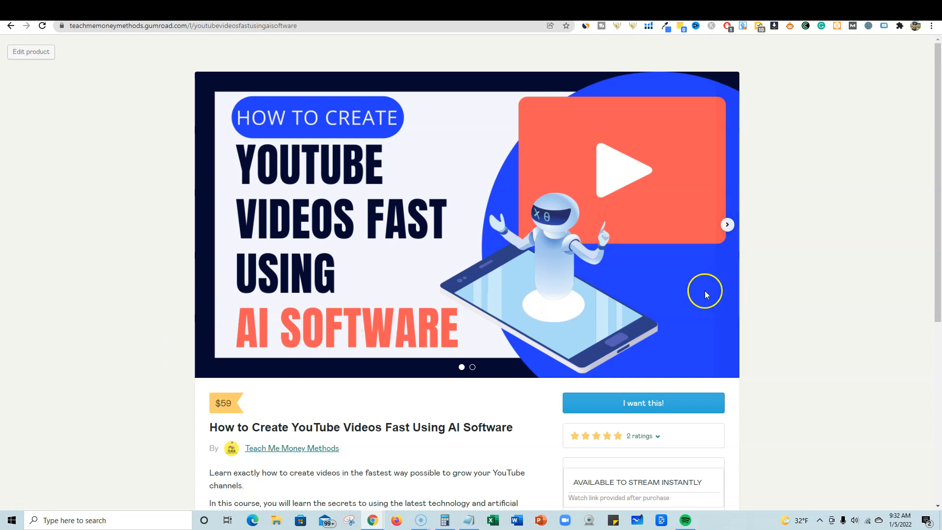
scroll(417, 367, down, 6)
scroll(418, 367, up, 5)
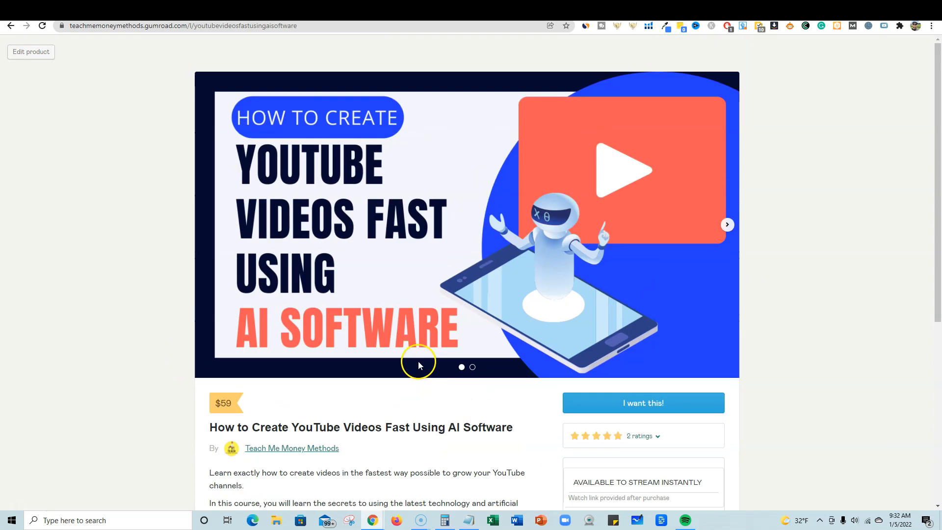
scroll(603, 361, down, 1)
click(657, 338)
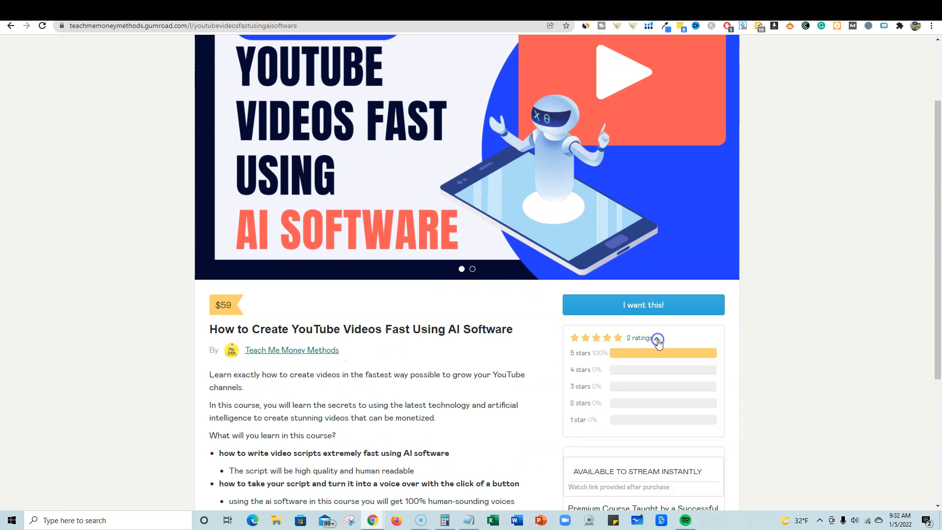
click(656, 338)
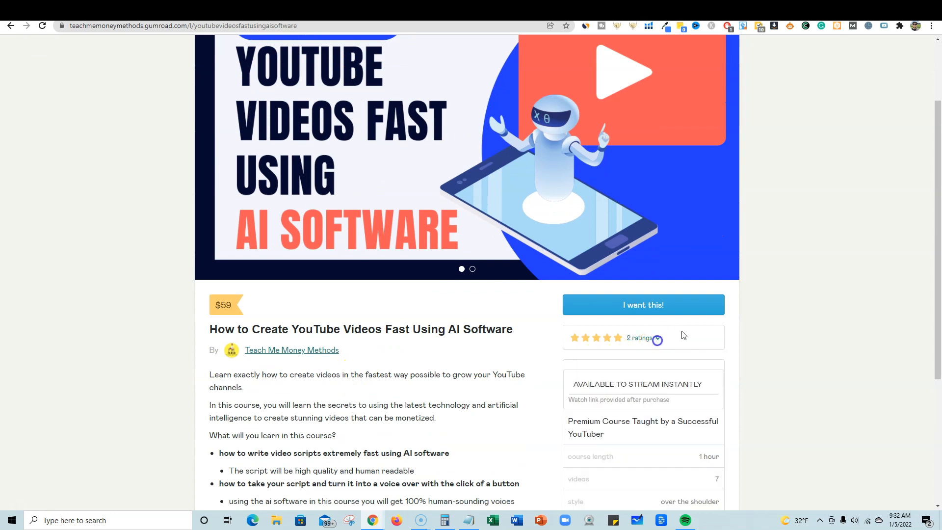
scroll(580, 380, down, 2)
scroll(576, 366, up, 4)
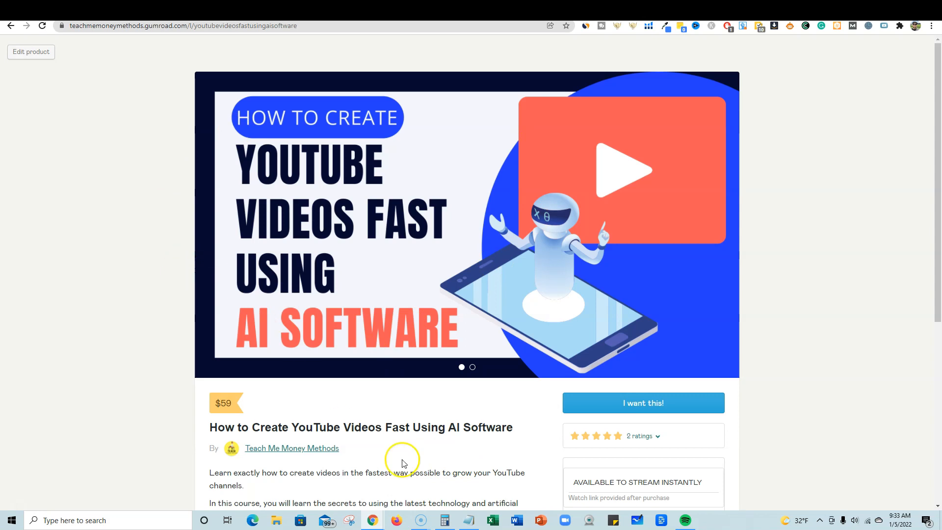
- Switch to the giveaway rules in Notepad, highlight the entry requirements and the winner's contact e-mail, and return to the browser
mouse_move(469, 521)
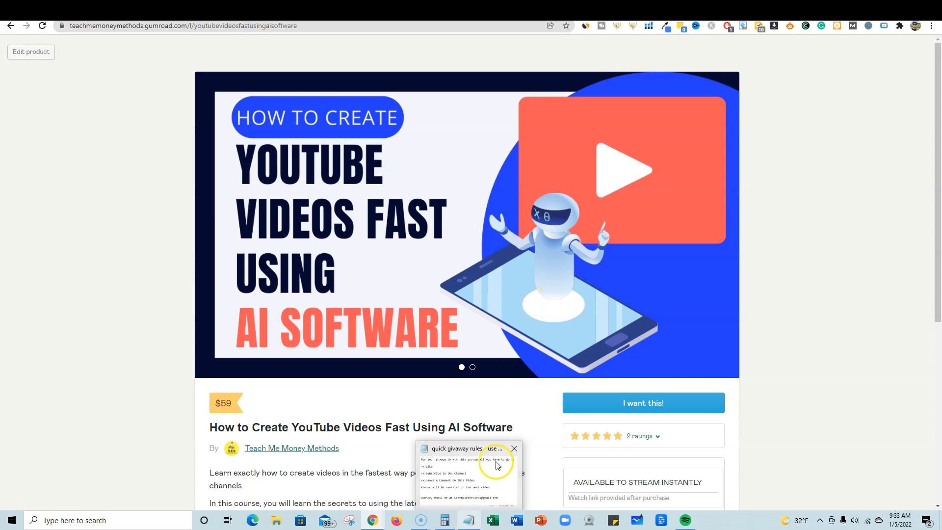
click(467, 522)
click(237, 171)
drag(237, 171, 134, 169)
drag(480, 216, 140, 212)
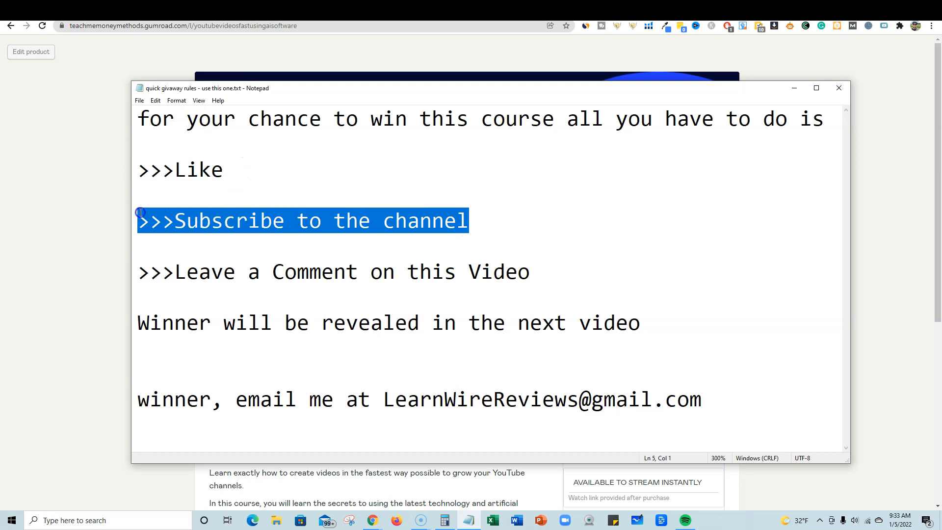
mouse_move(542, 272)
mouse_down()
mouse_move(162, 272)
mouse_move(137, 172)
mouse_move(387, 224)
mouse_move(389, 269)
mouse_move(232, 272)
mouse_move(164, 252)
mouse_move(133, 175)
mouse_move(383, 273)
mouse_move(111, 293)
mouse_move(537, 270)
mouse_up()
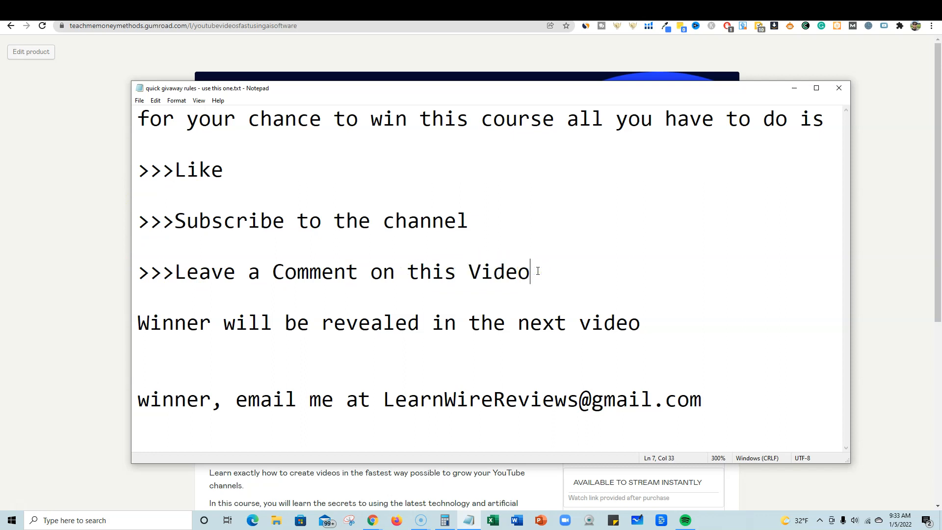
click(702, 401)
drag(702, 400, 460, 406)
drag(396, 400, 379, 399)
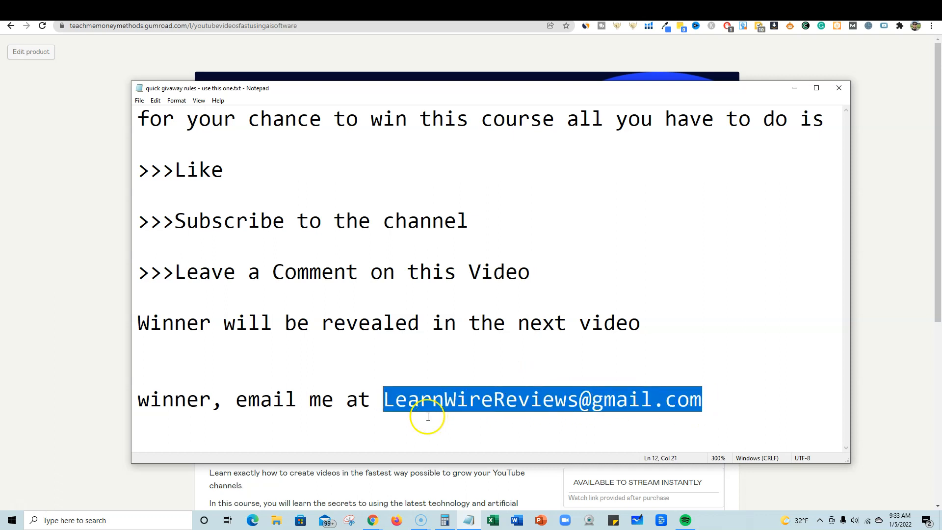
click(82, 257)
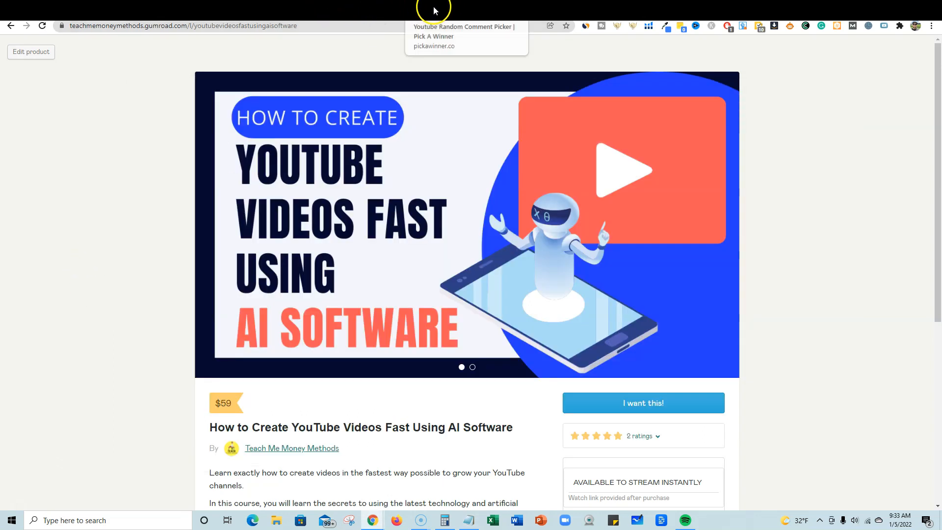
- Open LearnWire's "My Top Ranked AI Content Software List for 2021" video on YouTube, pause it, and copy its link for the comment picker
click(400, 8)
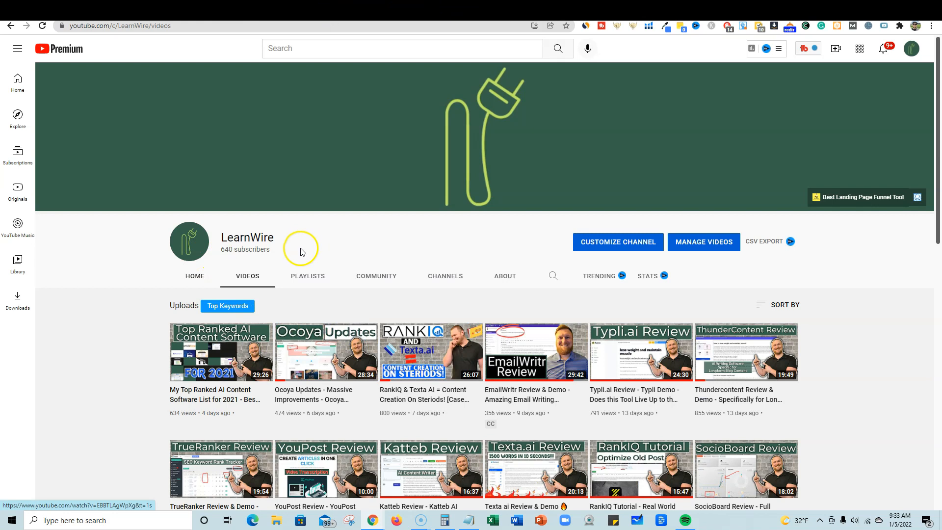
scroll(288, 257, down, 1)
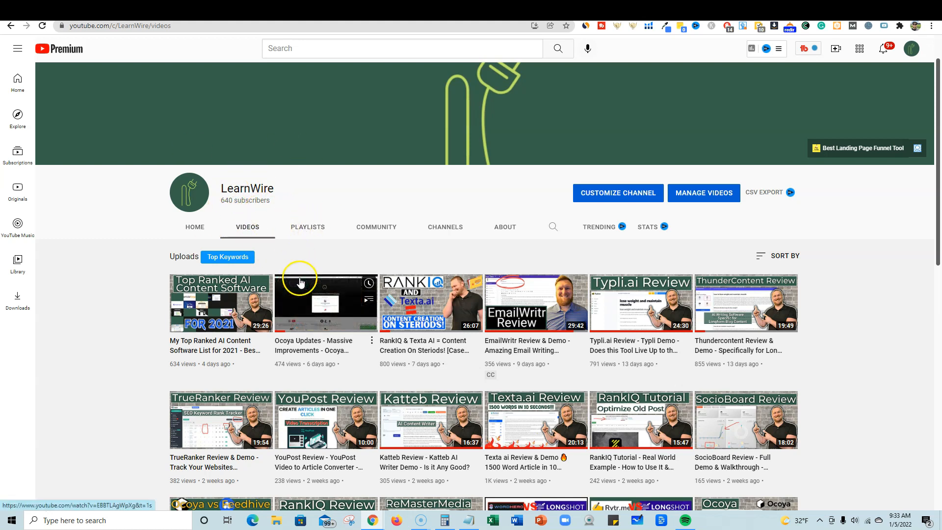
mouse_move(264, 296)
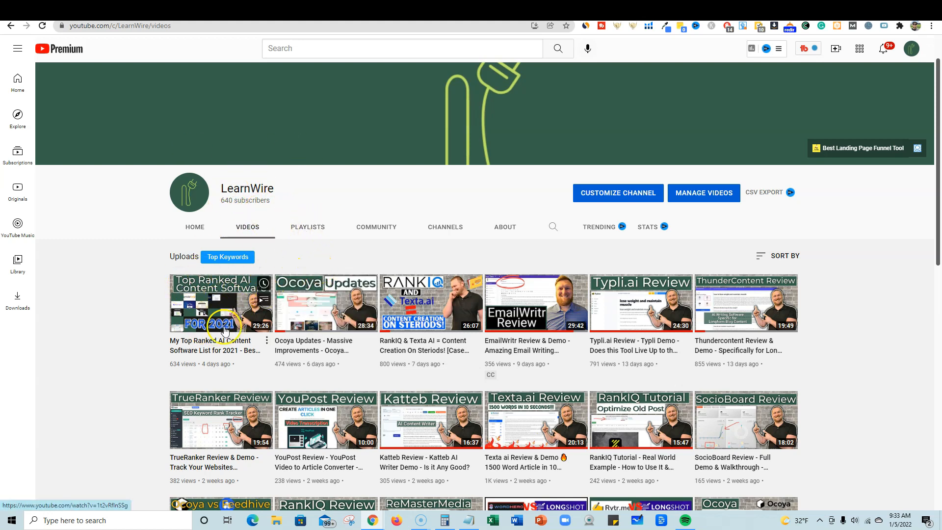
click(210, 345)
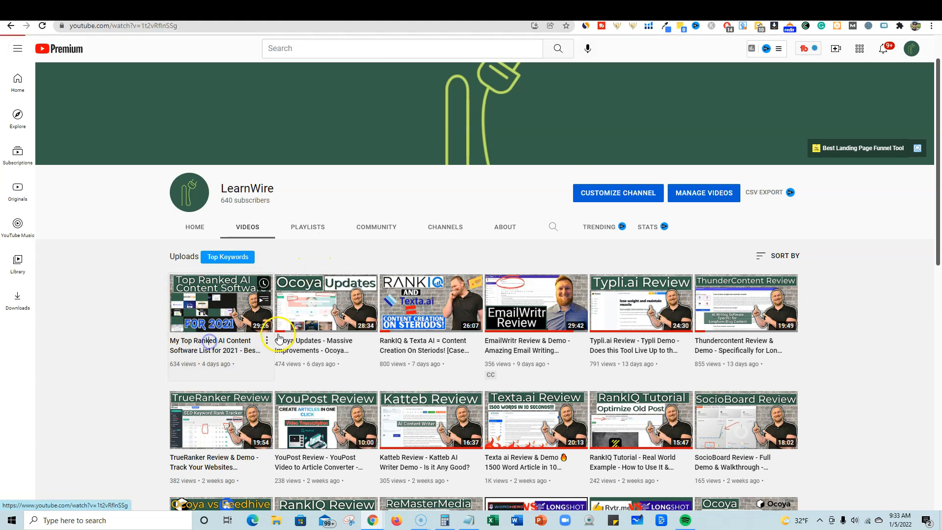
click(66, 406)
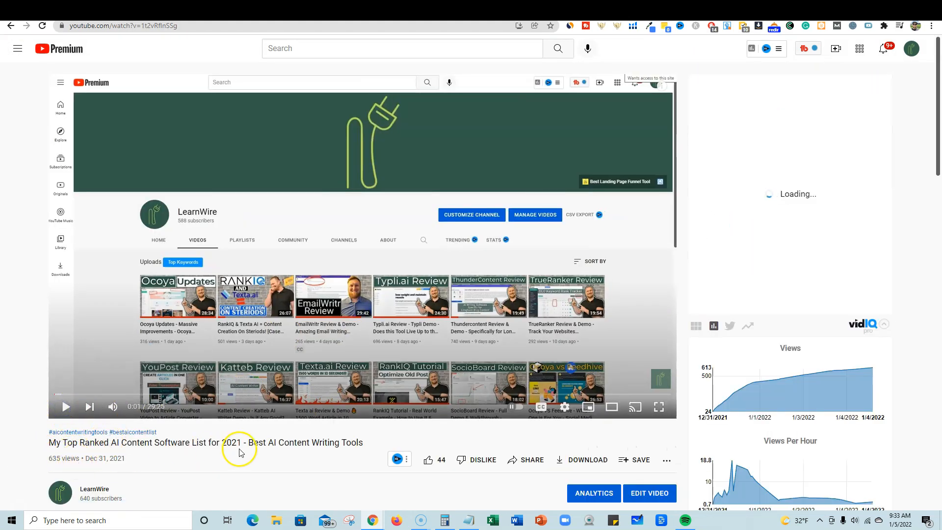
click(214, 26)
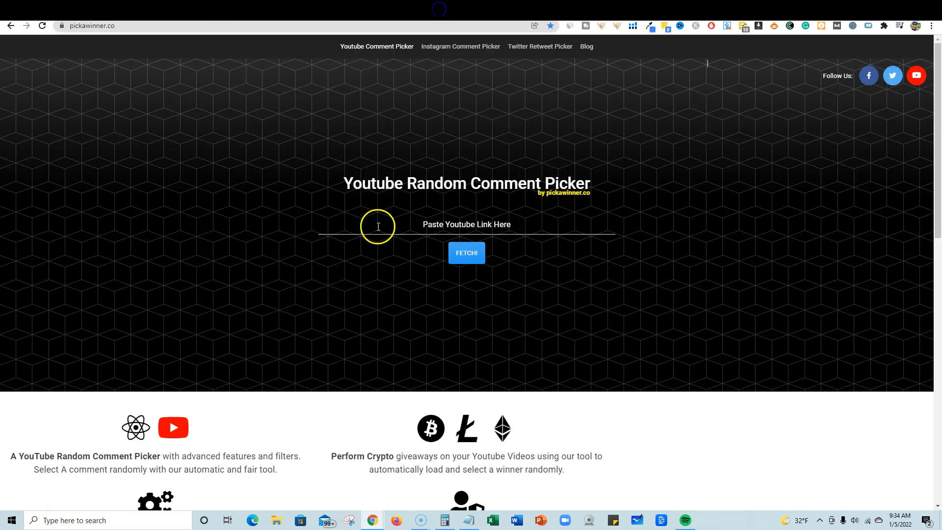
- Load the copied YouTube video's comments into the random comment picker using the Anything Goes filter, with replies excluded
click(378, 227)
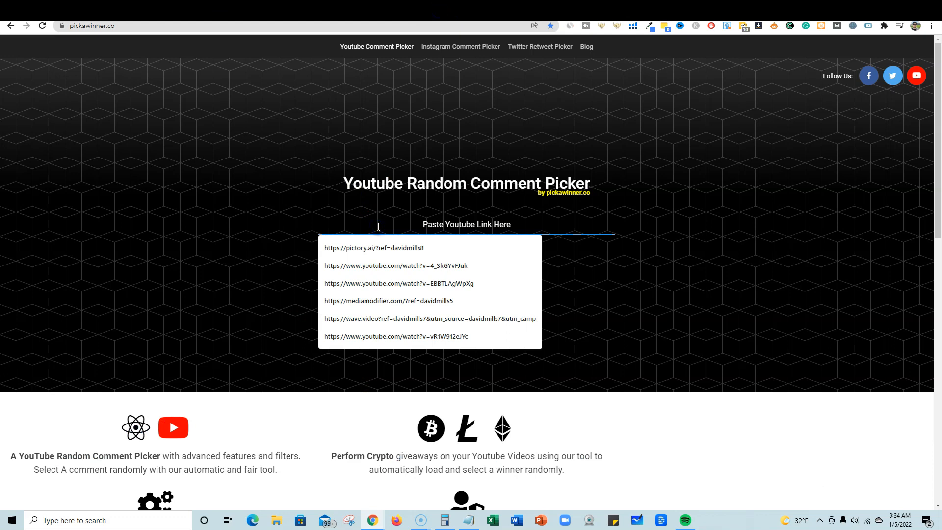
key(ctrl+v)
click(461, 254)
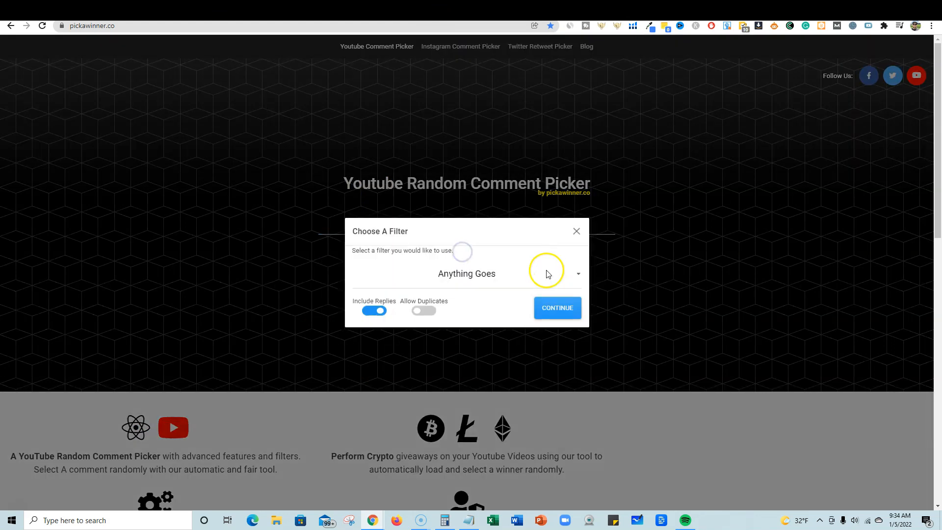
click(373, 309)
click(559, 309)
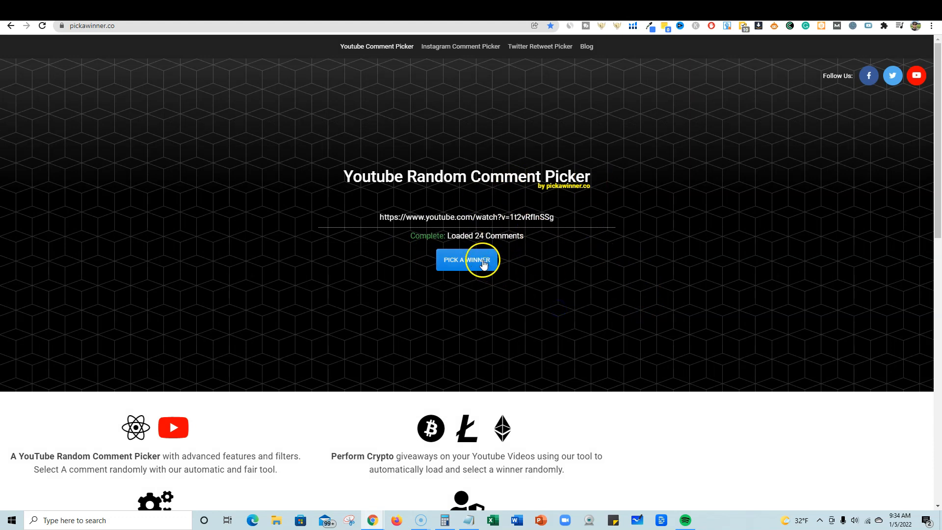
- Draw a random giveaway winner, highlight the winner's name, and check the contact instructions in the Notepad giveaway rules
click(466, 260)
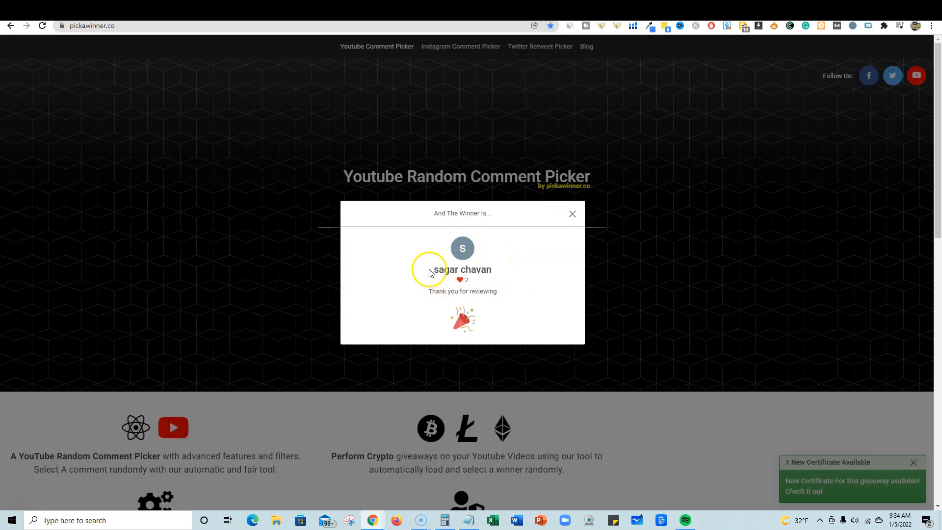
drag(435, 270, 458, 266)
drag(391, 269, 435, 271)
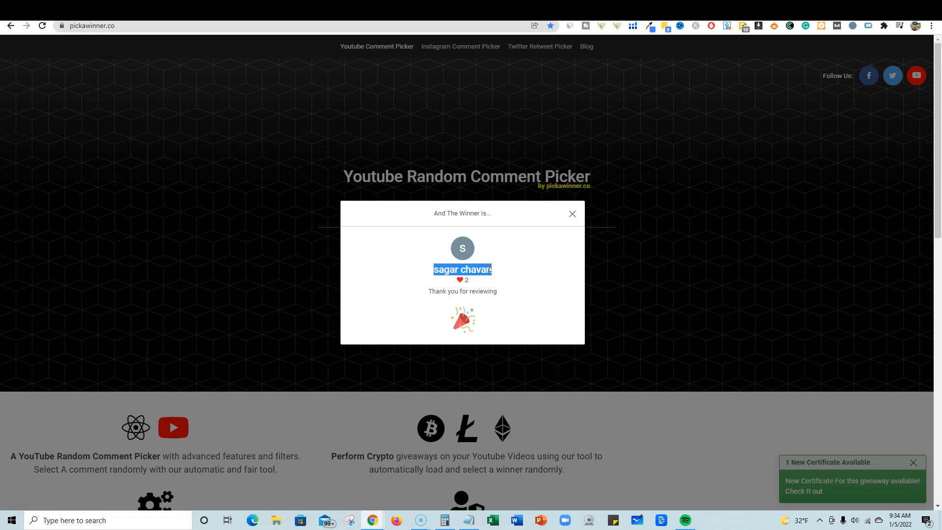
click(475, 524)
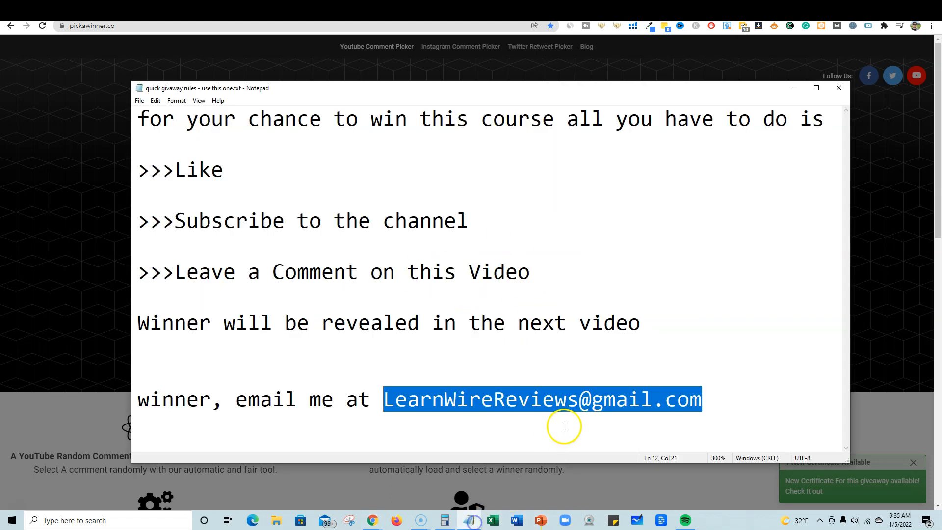
click(882, 238)
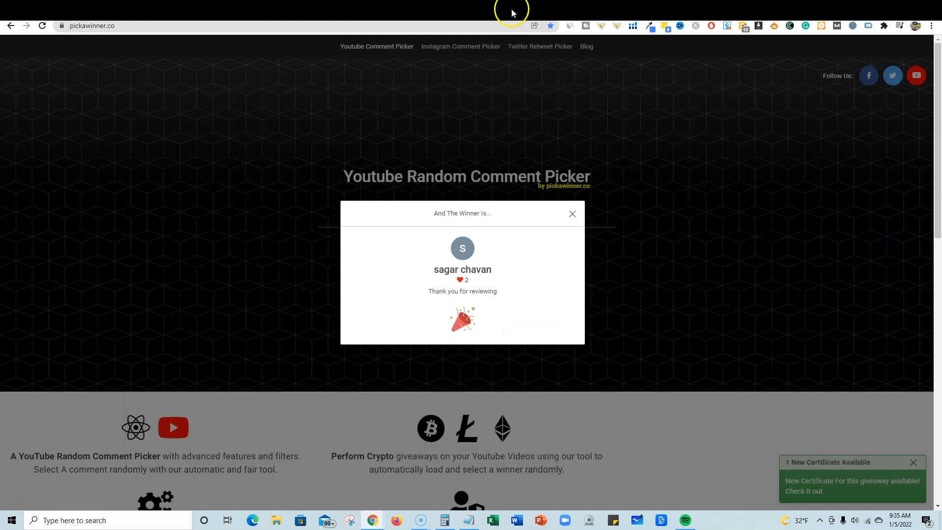
- Switch to the AppSumo Glorify deal page, read its TL;DR summary, and highlight the listed alternatives Desygner and Venngage
click(512, 12)
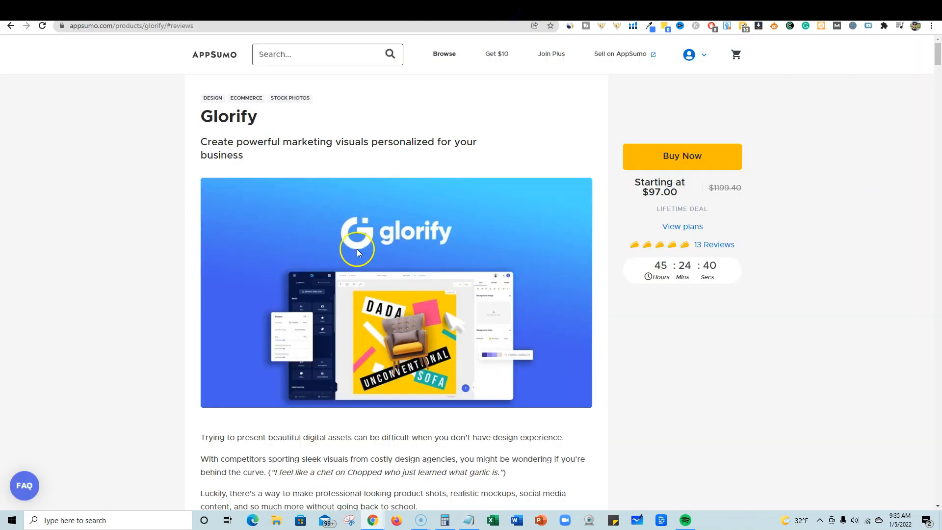
scroll(469, 286, down, 9)
scroll(474, 283, up, 2)
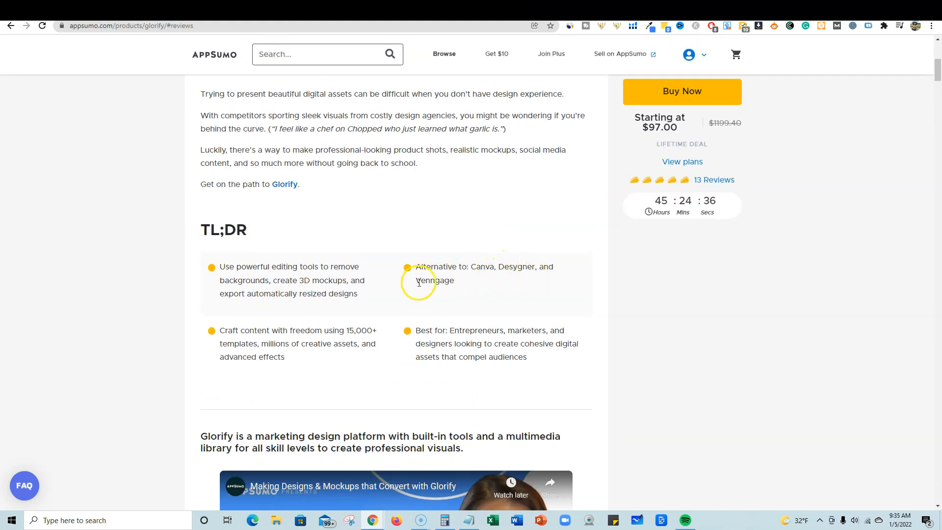
drag(496, 267, 565, 280)
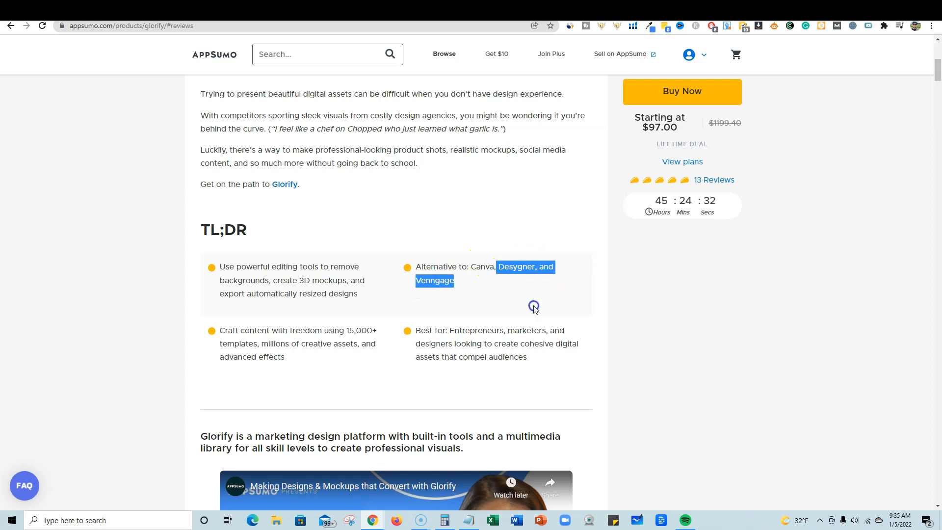
mouse_move(497, 266)
mouse_down()
mouse_move(446, 269)
mouse_move(550, 344)
mouse_move(514, 266)
mouse_up()
scroll(522, 269, down, 1)
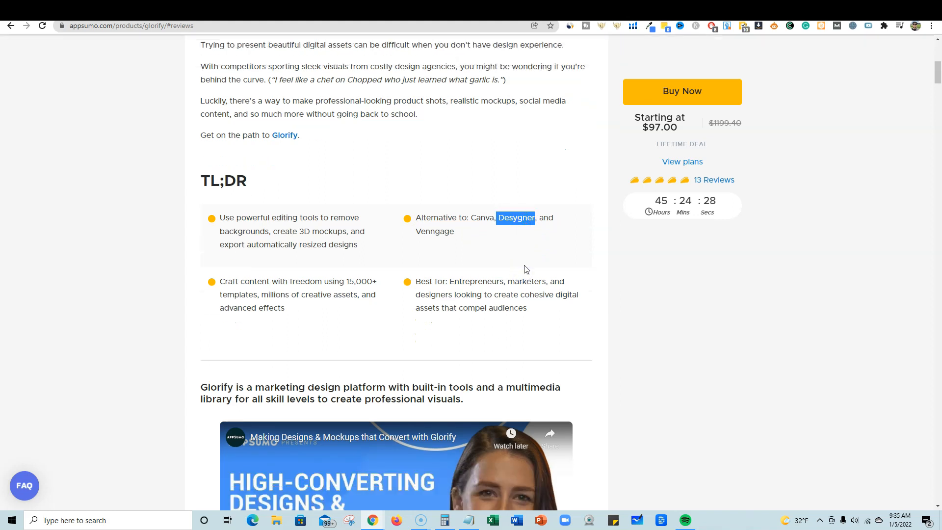
click(349, 278)
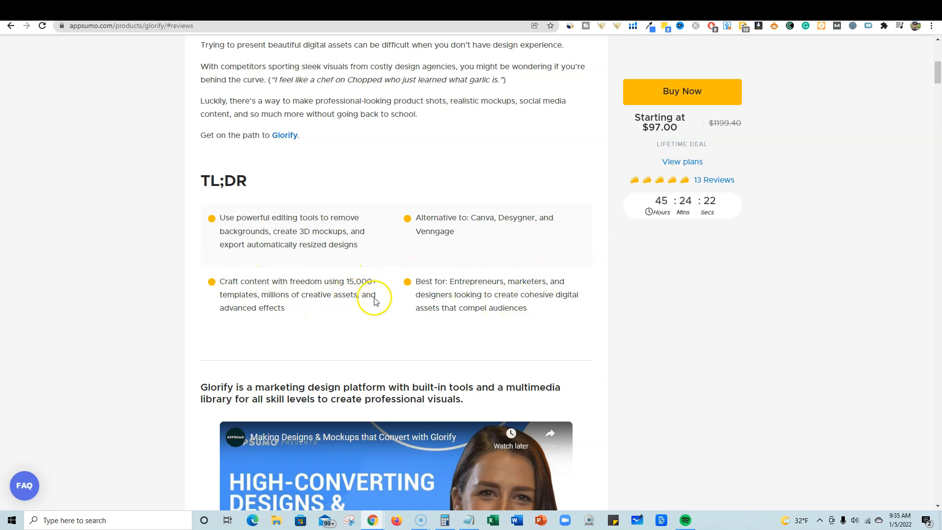
- Look through the Glorify deal description down to Plans and Features, reading the deal terms and the features included in all plans
scroll(544, 264, down, 5)
scroll(546, 265, down, 15)
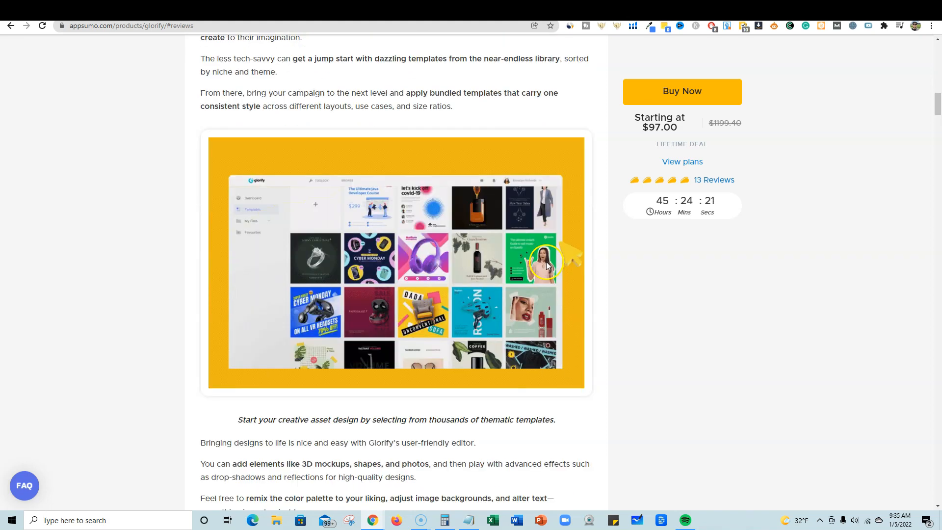
scroll(548, 264, down, 15)
scroll(548, 265, up, 6)
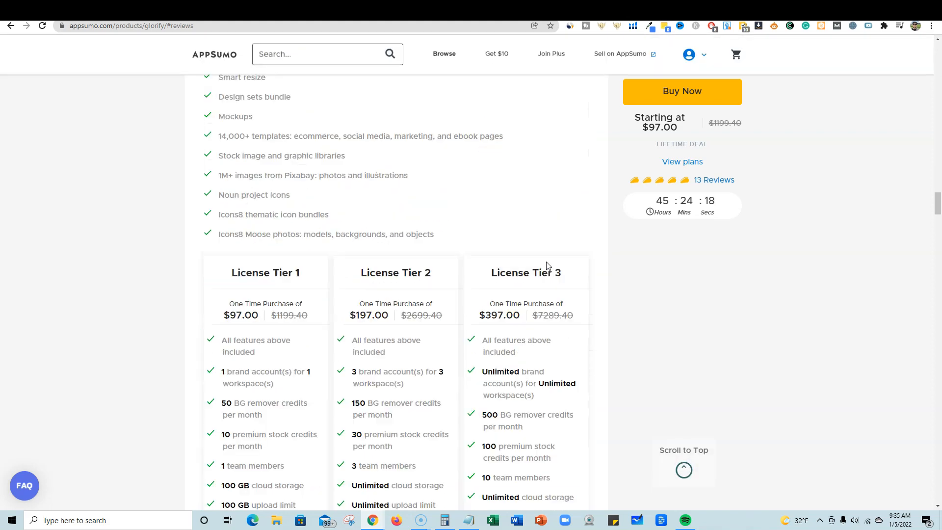
scroll(314, 167, up, 1)
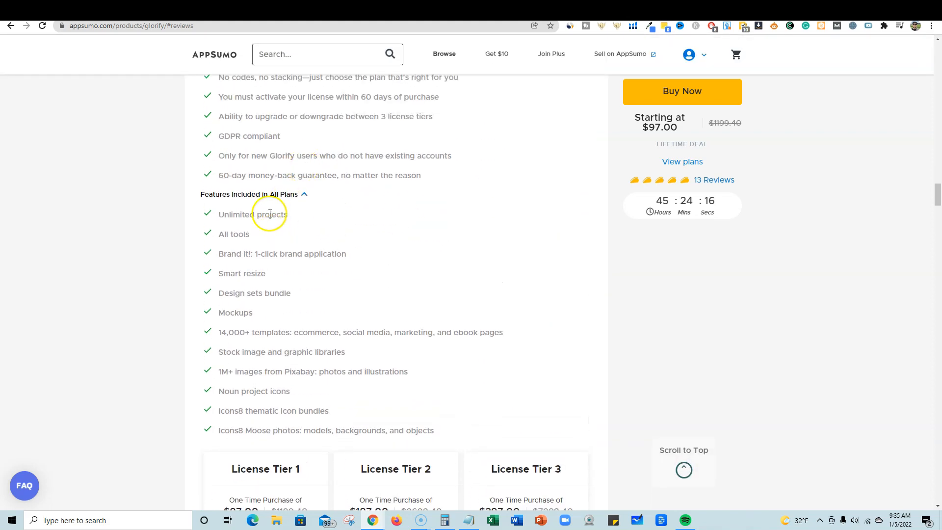
scroll(269, 214, up, 2)
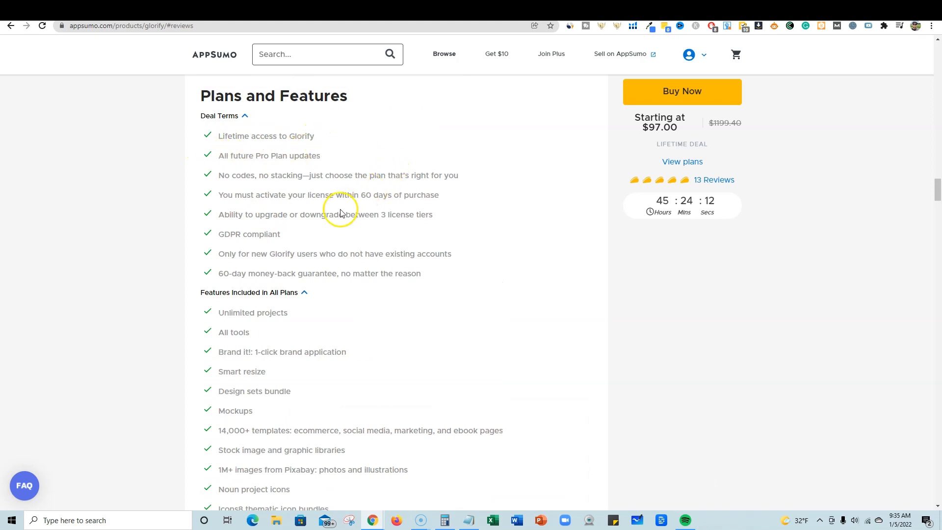
scroll(341, 210, down, 1)
scroll(340, 209, down, 2)
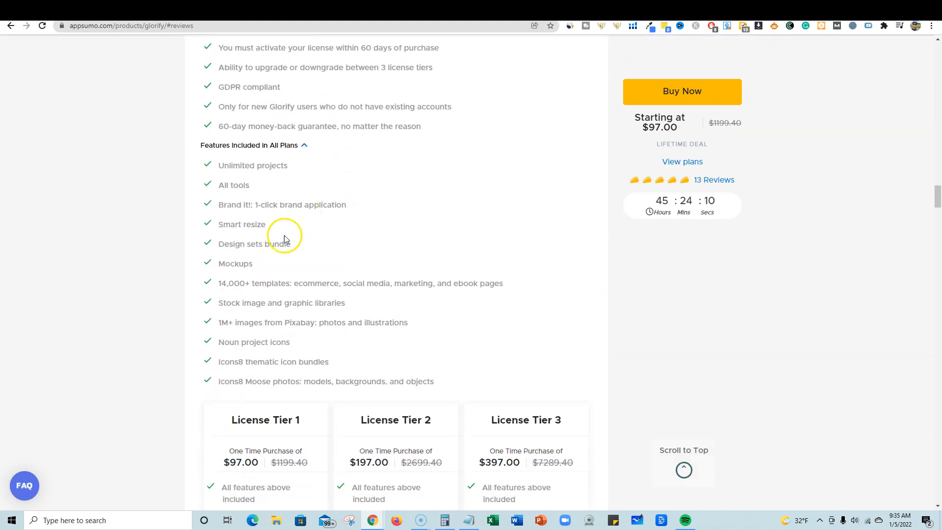
- Highlight the Smart resize, Brand it! 1-click brand application, and Mockups entries in the list of included features
drag(218, 224, 276, 218)
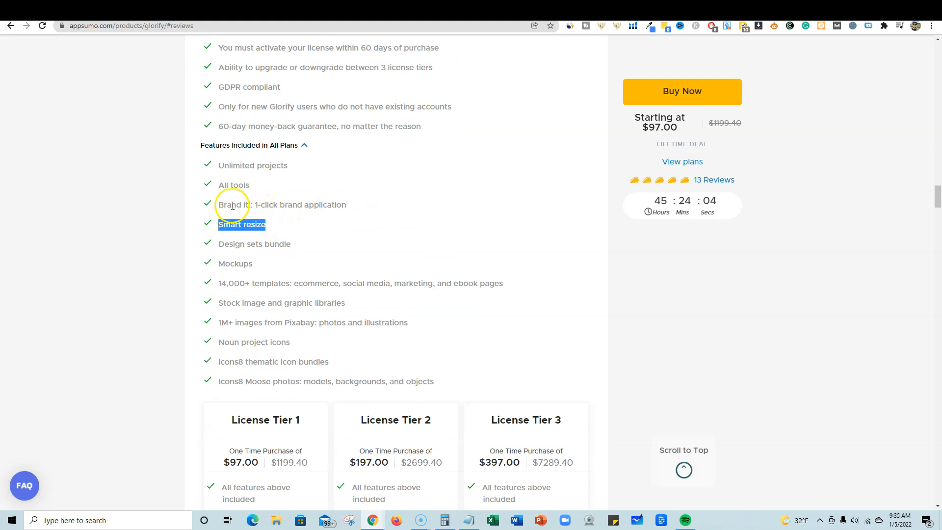
drag(219, 204, 393, 206)
click(235, 225)
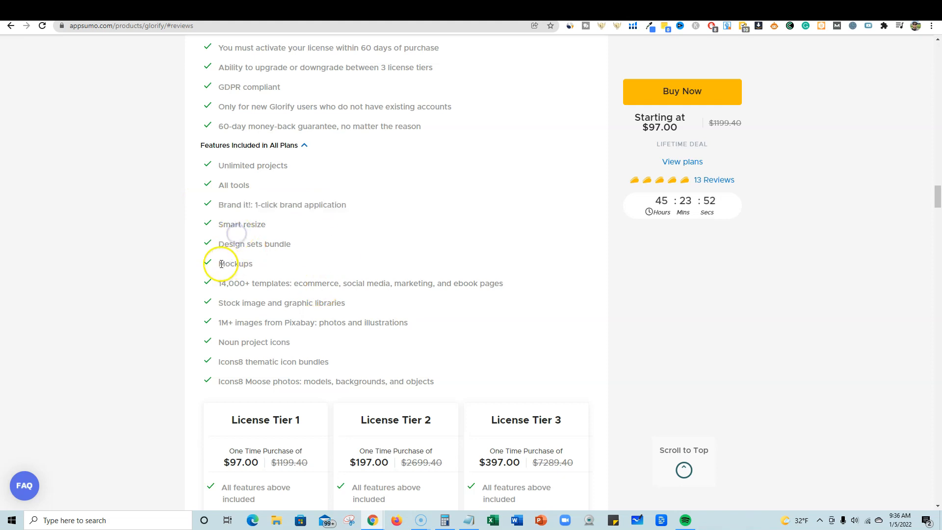
double_click(253, 266)
click(265, 262)
drag(256, 265, 200, 263)
click(252, 255)
drag(226, 263, 266, 267)
click(231, 263)
click(270, 288)
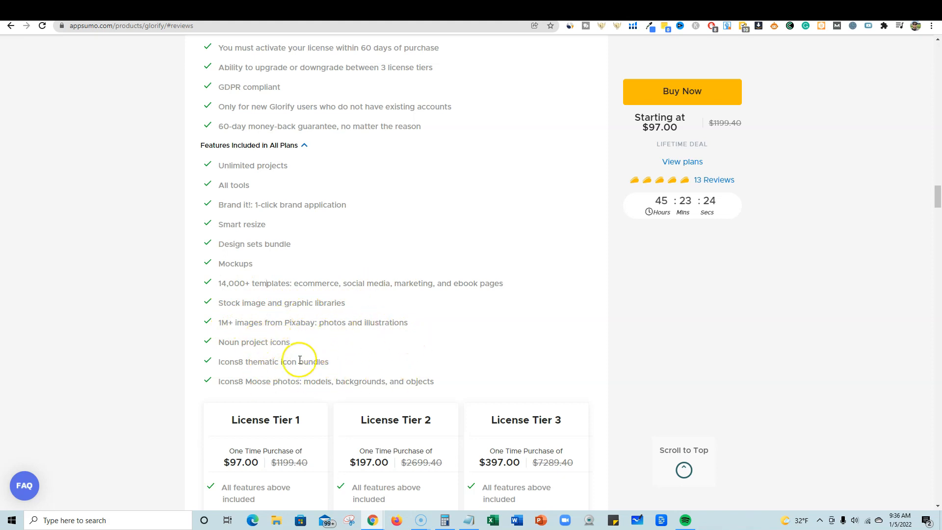
- Compare the three license tiers, highlighting the brand account and workspace limits, Tier 1's background remover credits, and the Tier 3 offer
scroll(373, 415, down, 5)
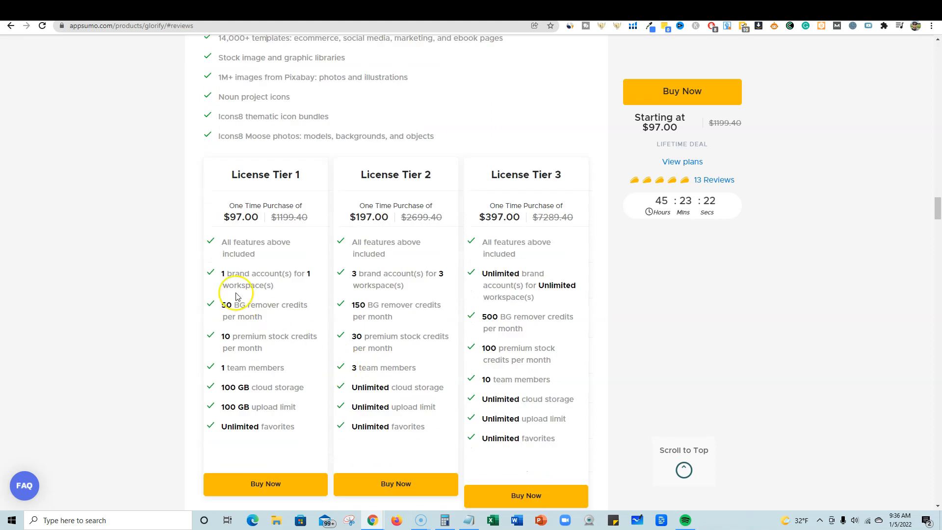
drag(246, 273, 305, 285)
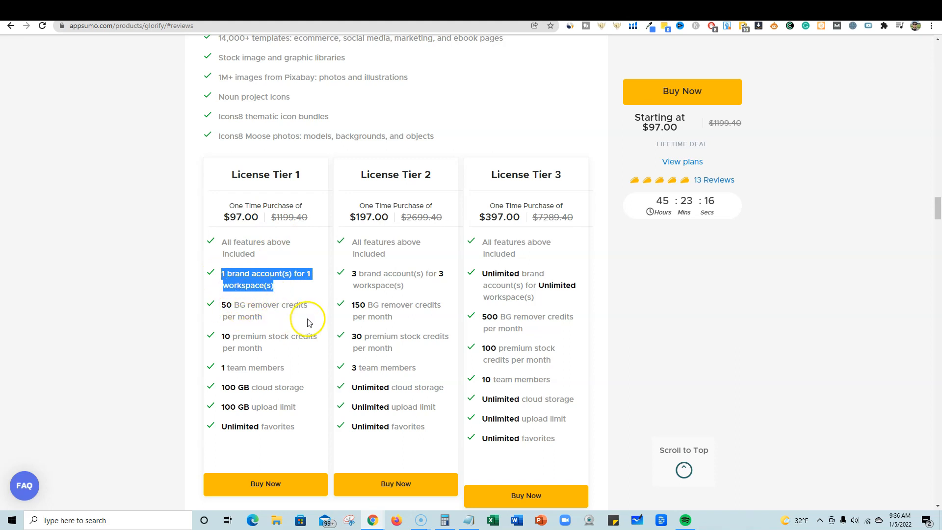
drag(264, 174, 443, 176)
click(443, 176)
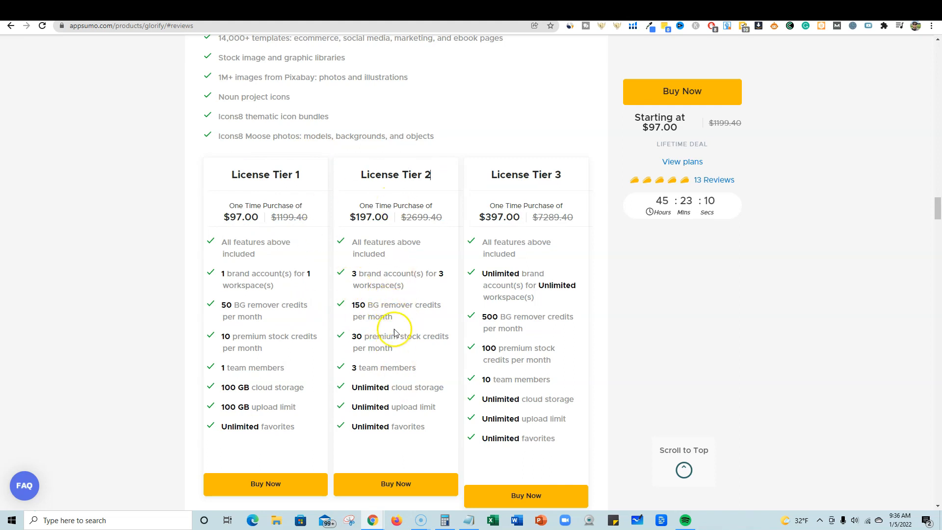
mouse_move(406, 286)
mouse_down()
mouse_move(348, 210)
mouse_move(353, 175)
mouse_move(361, 171)
mouse_move(393, 256)
mouse_move(408, 267)
mouse_up()
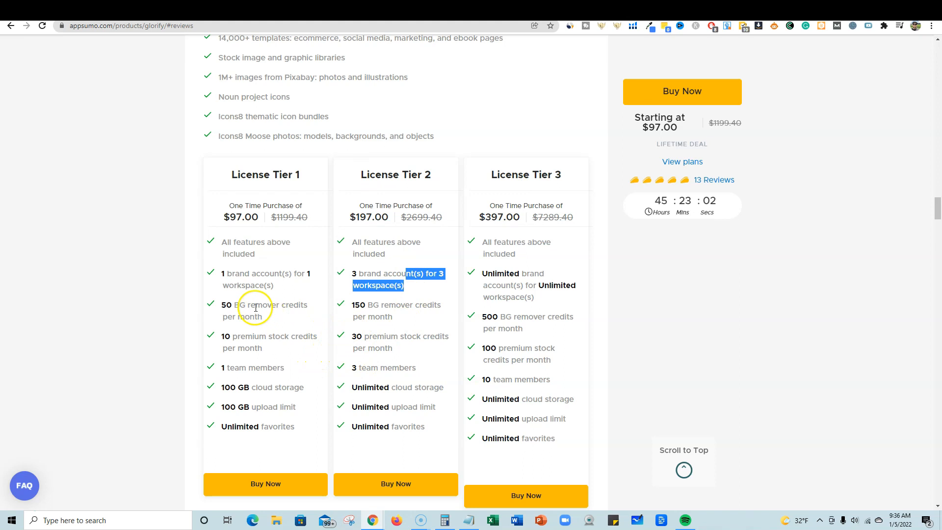
drag(275, 318, 220, 310)
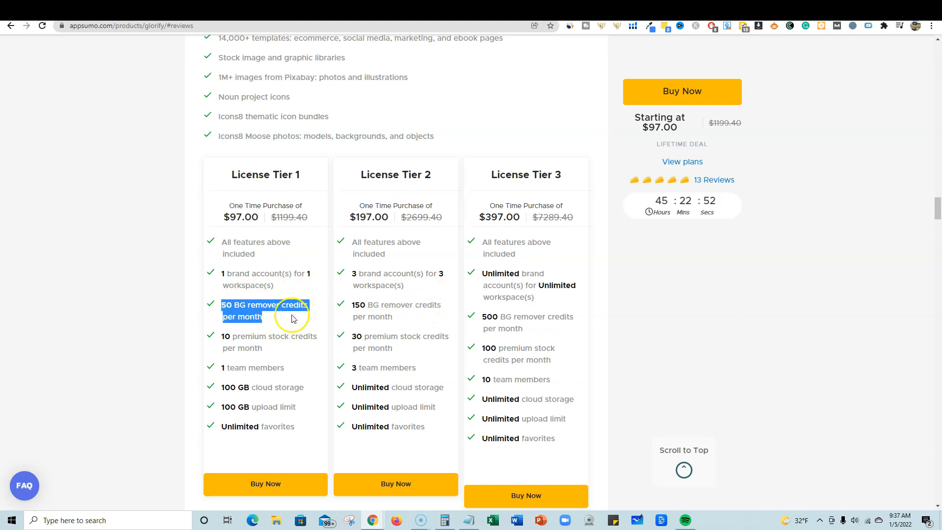
click(362, 302)
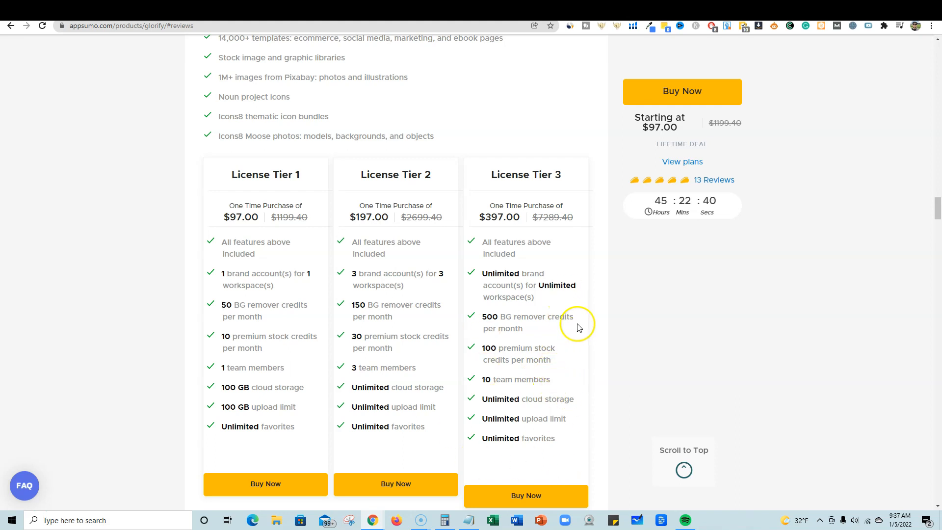
drag(491, 175, 568, 300)
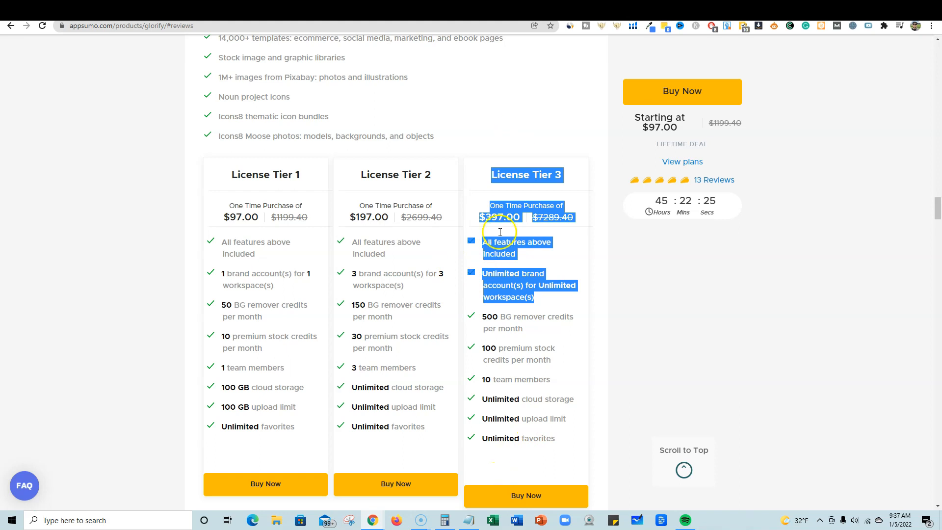
scroll(507, 305, down, 2)
scroll(505, 305, down, 2)
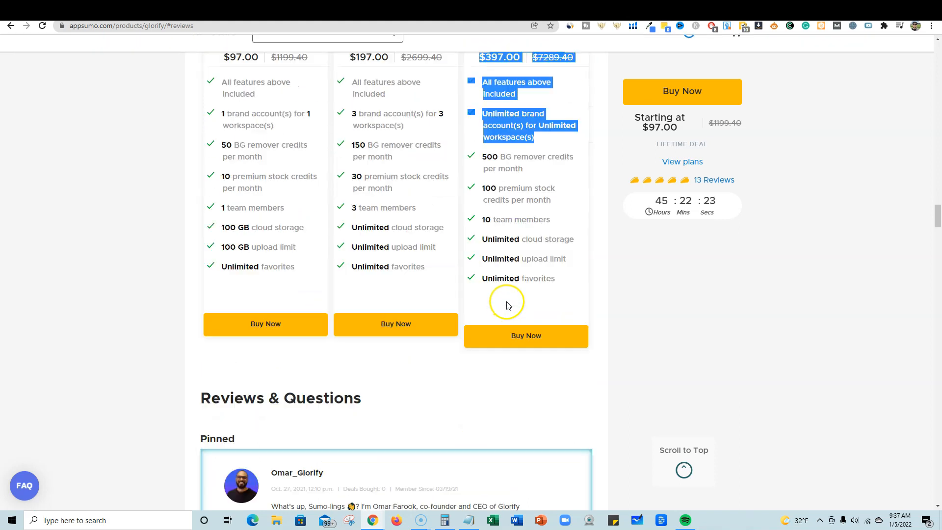
scroll(509, 309, up, 5)
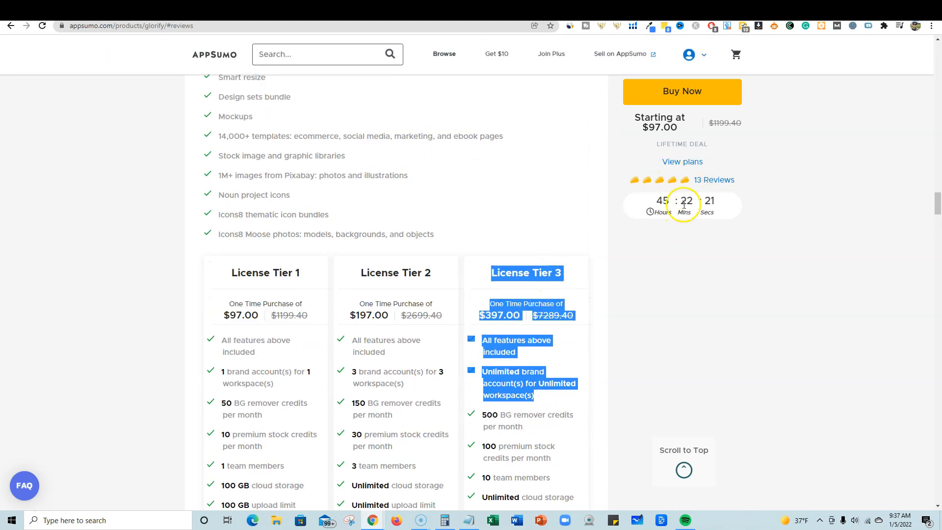
- Switch to the Glorify dashboard, compare its layout with Canva's home page, and return to Glorify
click(641, 10)
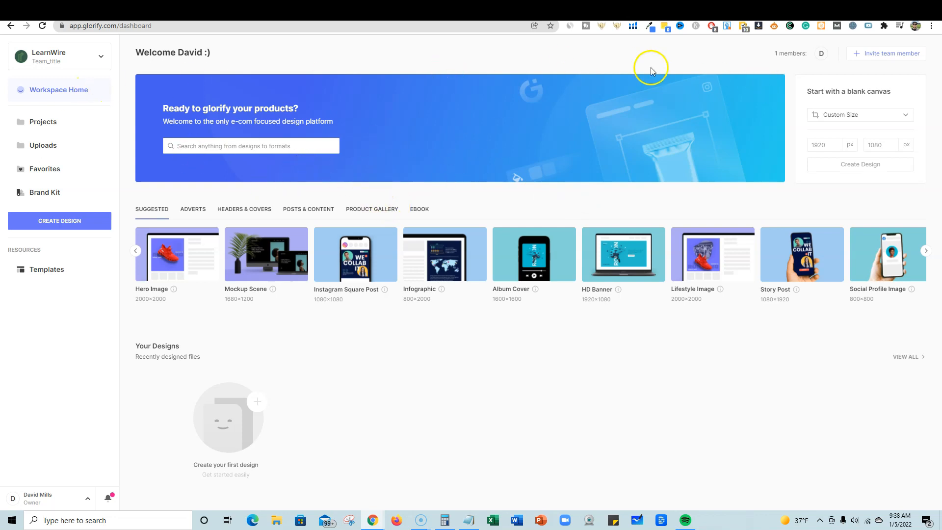
click(707, 9)
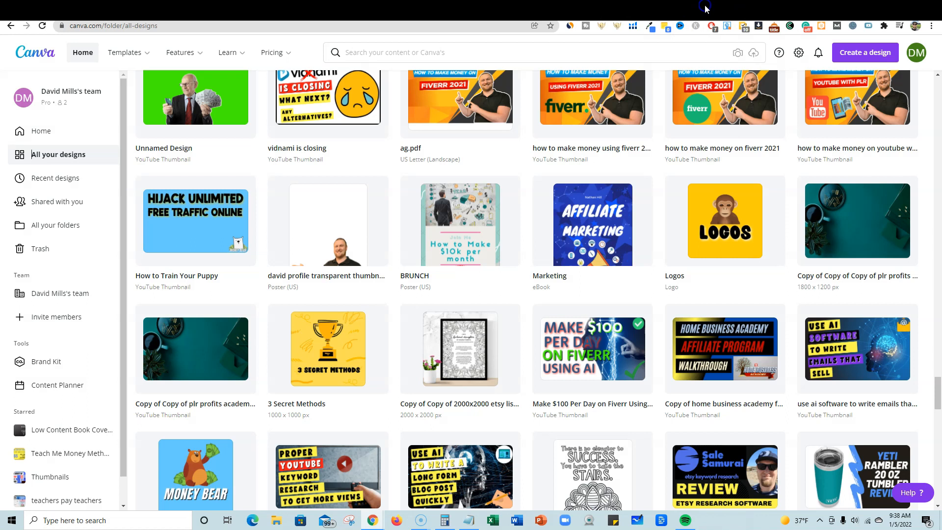
click(84, 53)
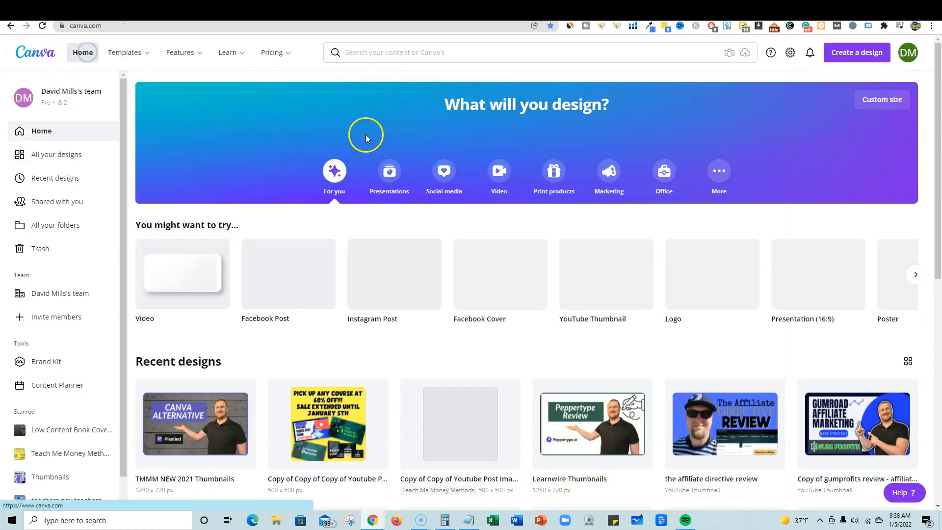
click(636, 10)
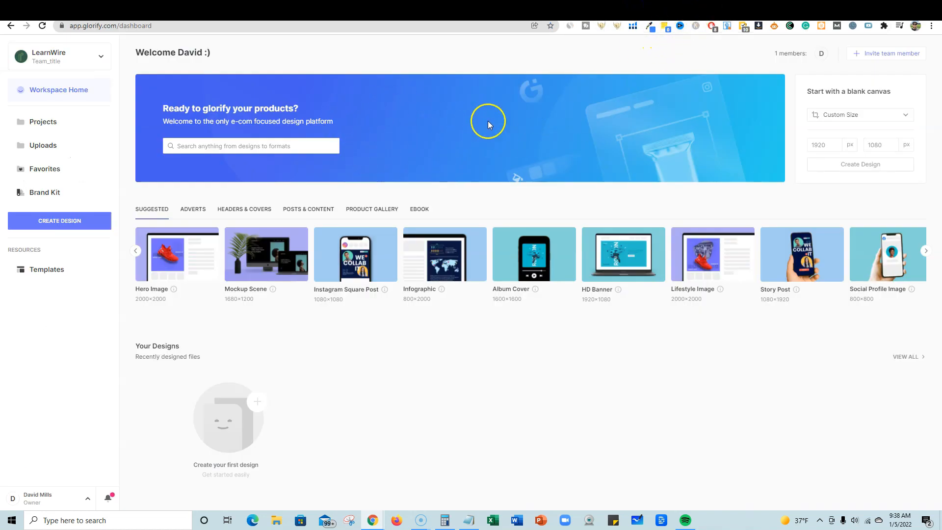
click(706, 6)
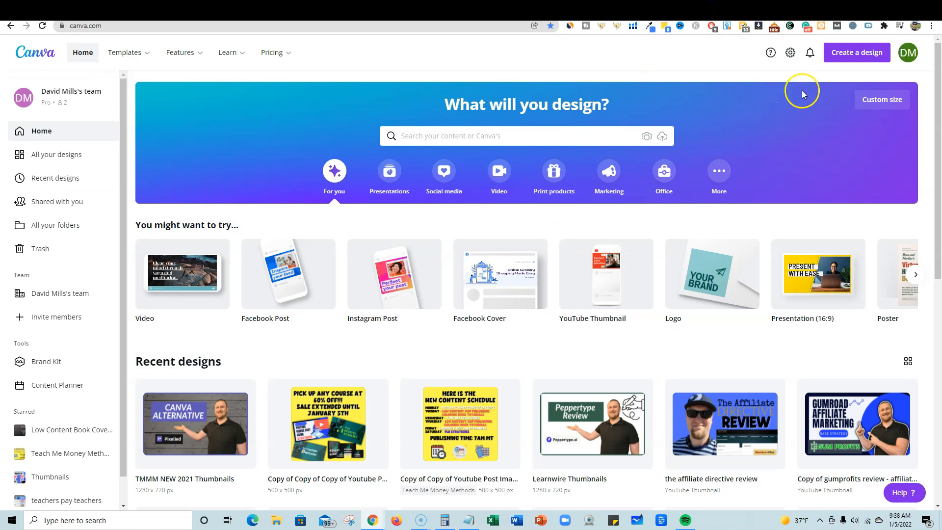
click(631, 8)
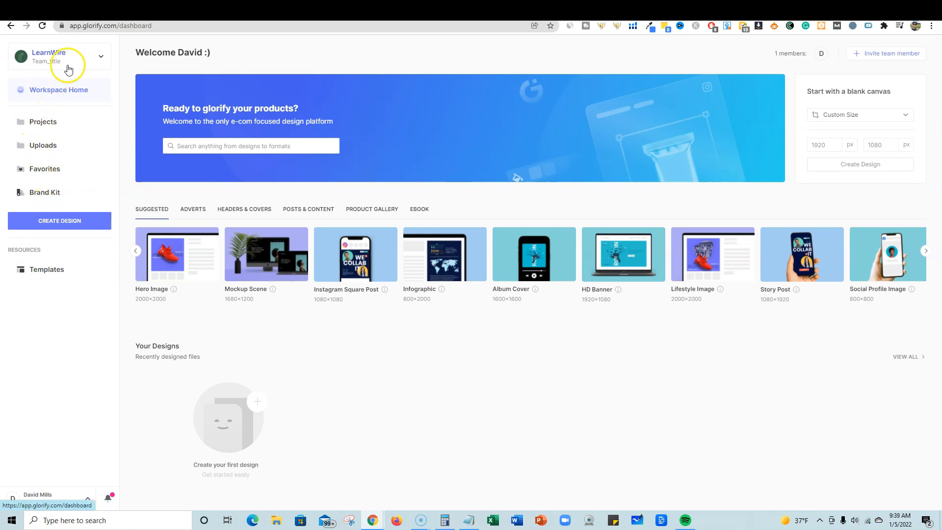
- Inspect the list of teams and workspaces and the blank-canvas size presets and custom dimensions on the Glorify dashboard
click(101, 59)
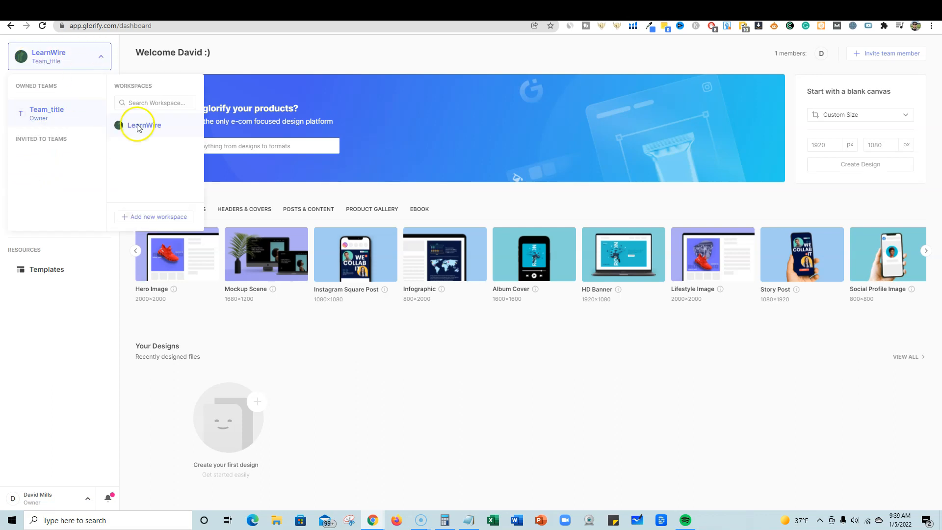
click(99, 57)
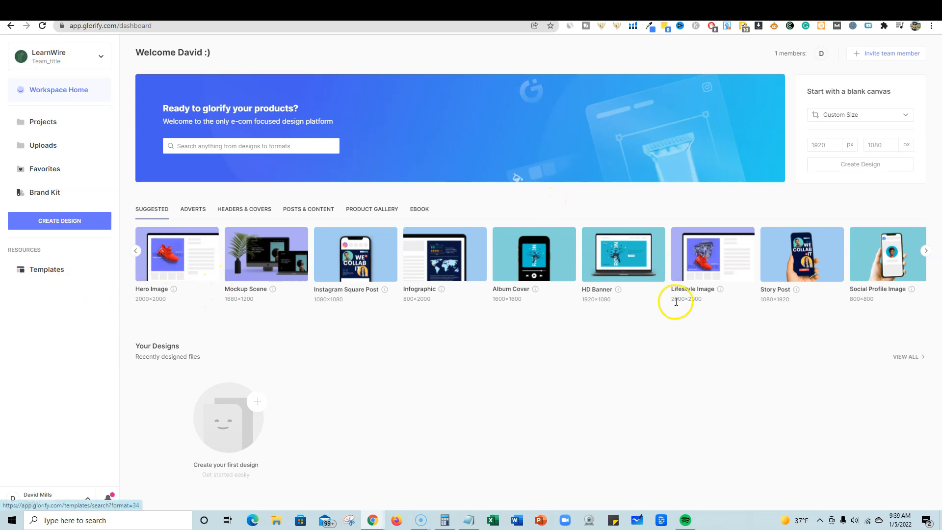
click(901, 115)
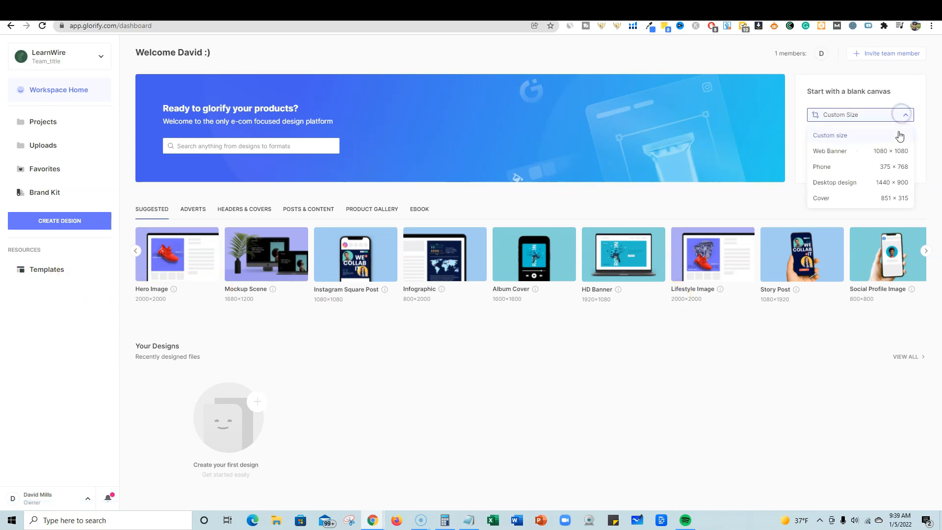
click(901, 85)
click(818, 142)
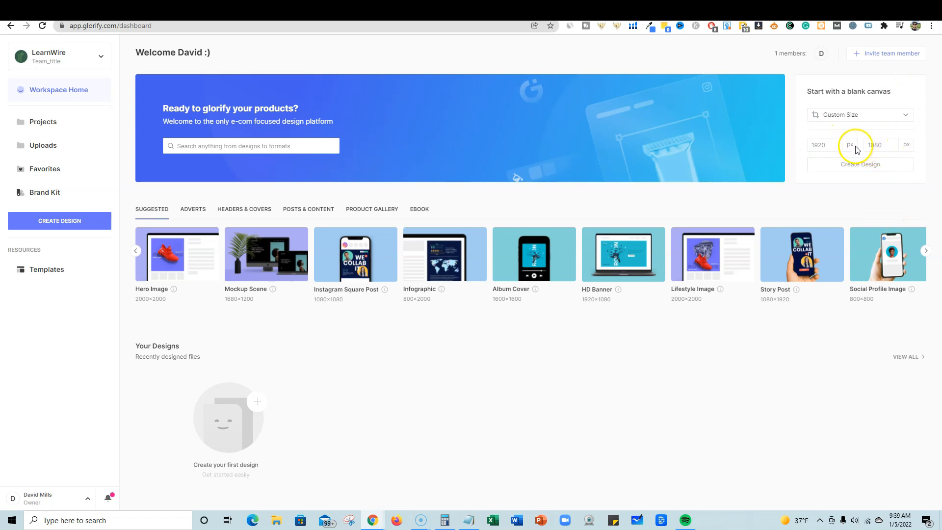
click(817, 146)
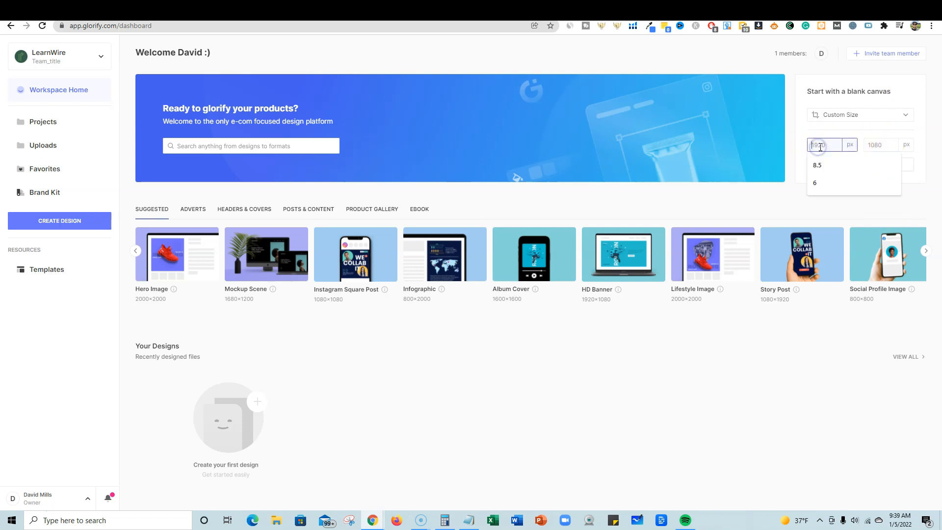
click(918, 131)
click(890, 119)
click(829, 129)
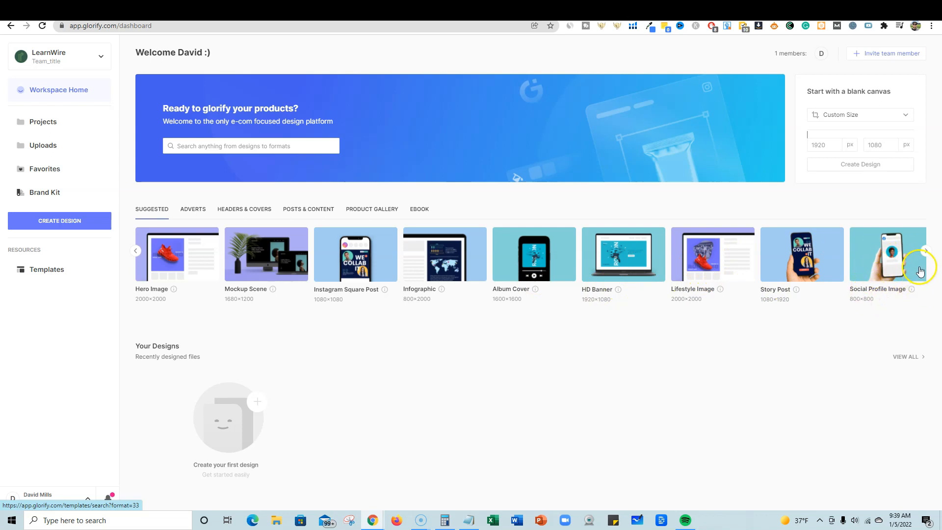
- Browse further through the suggested design formats and open the YouTube Thumbnail templates
click(925, 250)
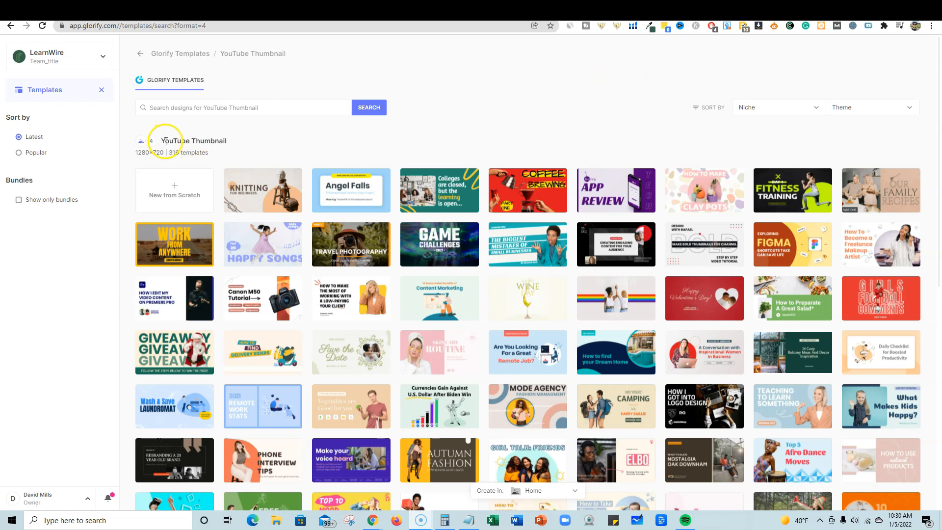
- Filter the YouTube Thumbnail templates by the Minimalism theme
drag(168, 152, 224, 150)
click(258, 151)
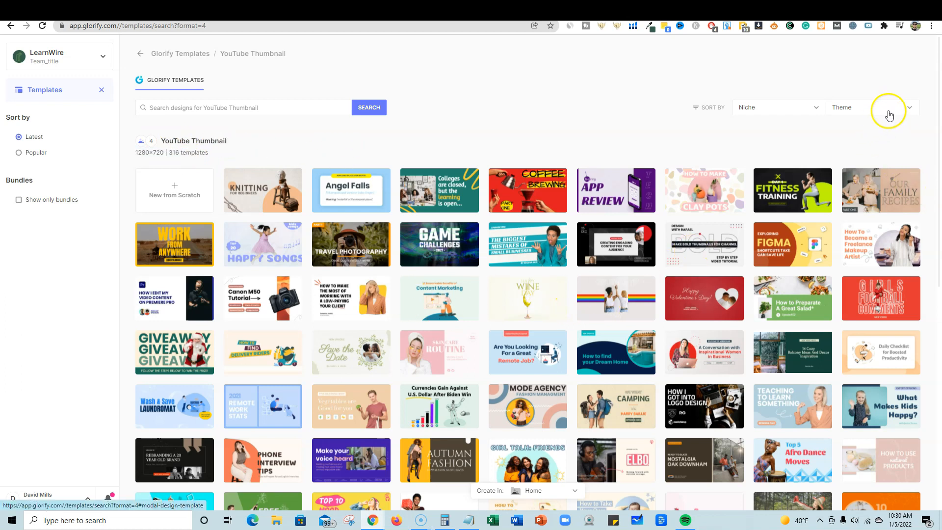
click(907, 108)
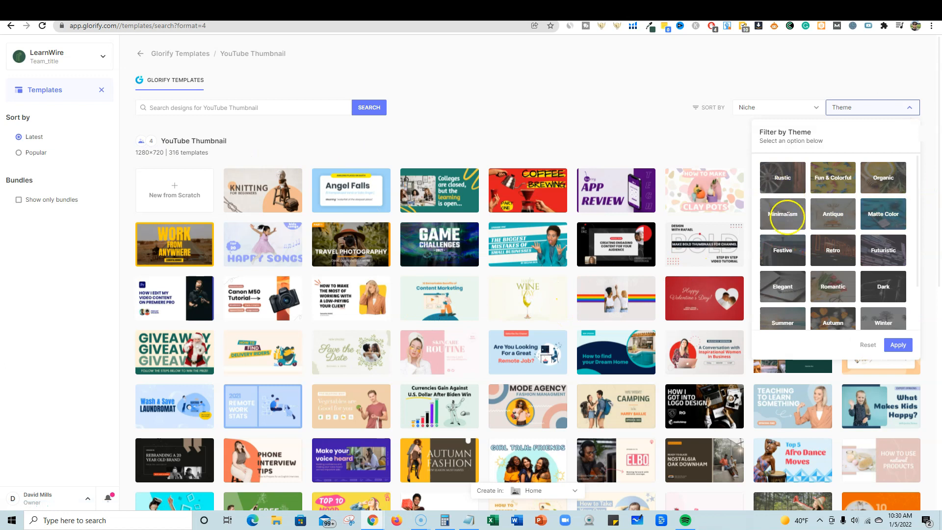
scroll(834, 309, down, 1)
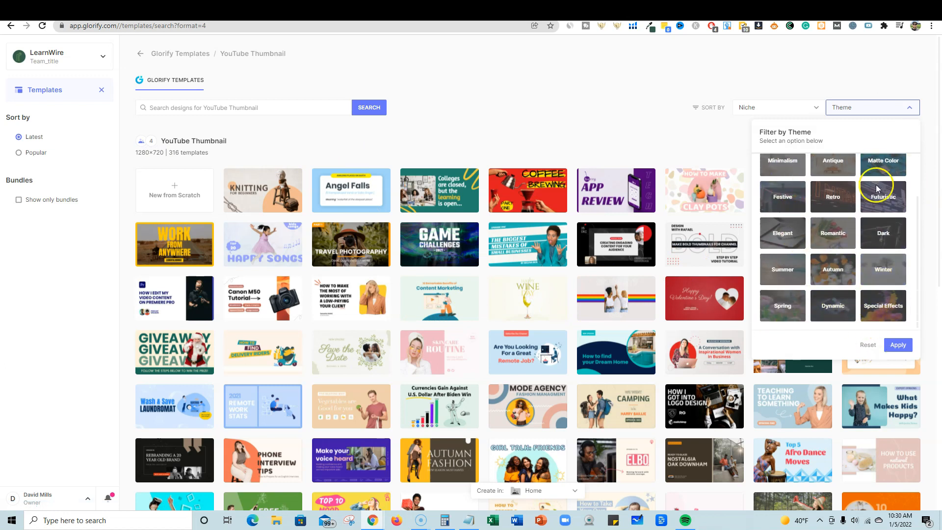
scroll(855, 236, up, 1)
click(802, 223)
click(898, 345)
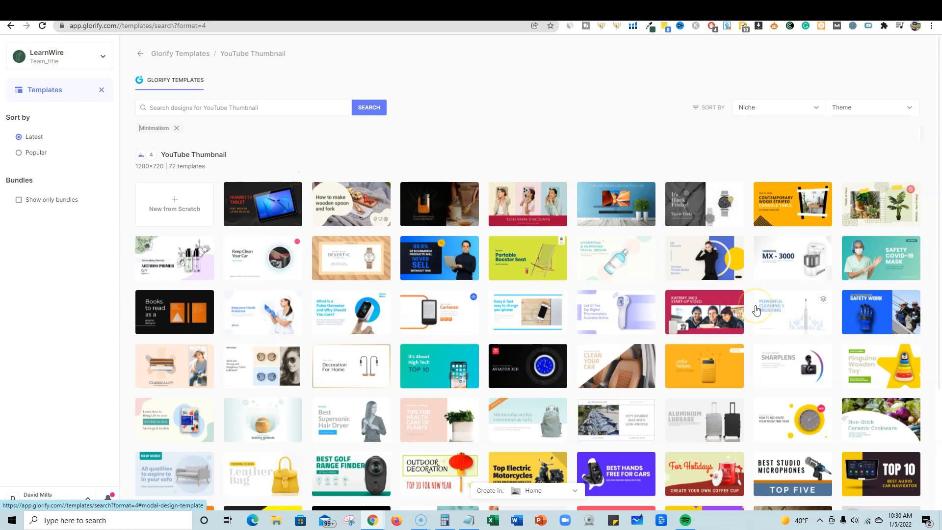
- Browse the Minimalism thumbnail templates and preview the Master Dropshipper design with its tags and related designs
scroll(755, 310, down, 4)
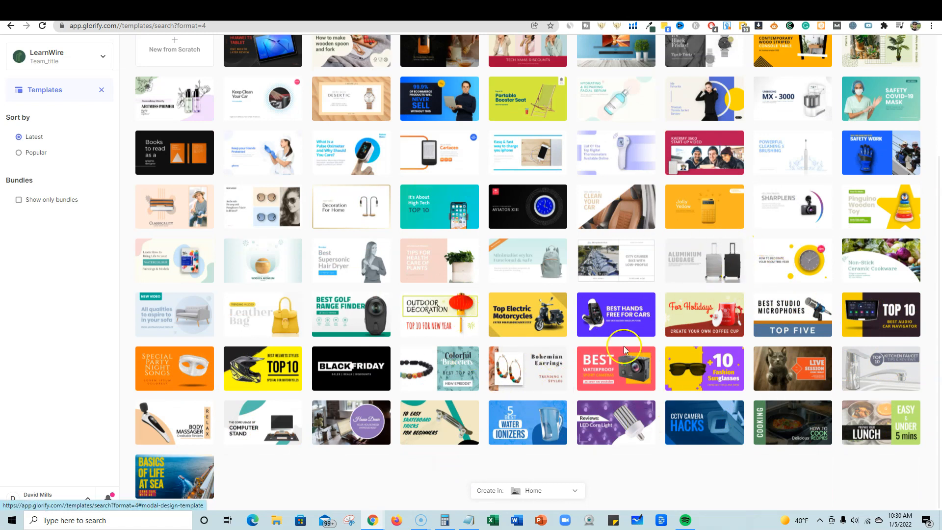
scroll(607, 264, up, 3)
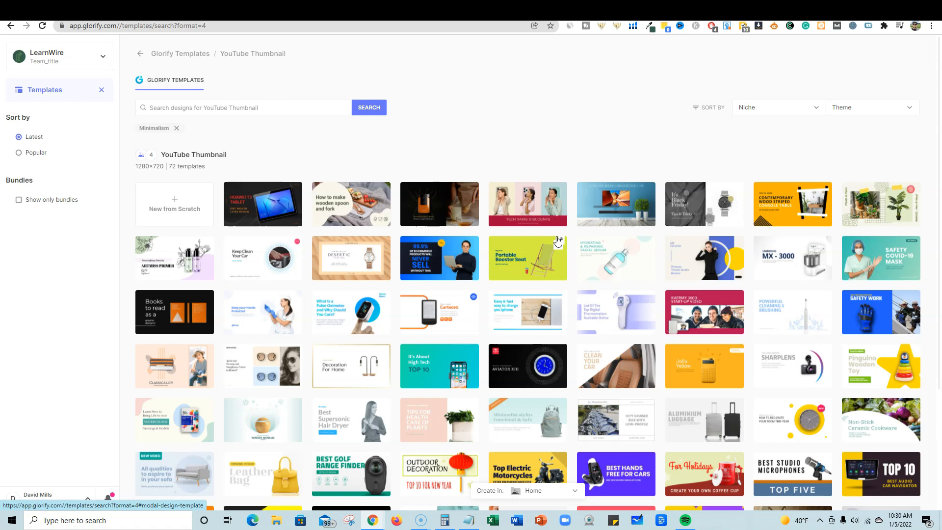
click(448, 264)
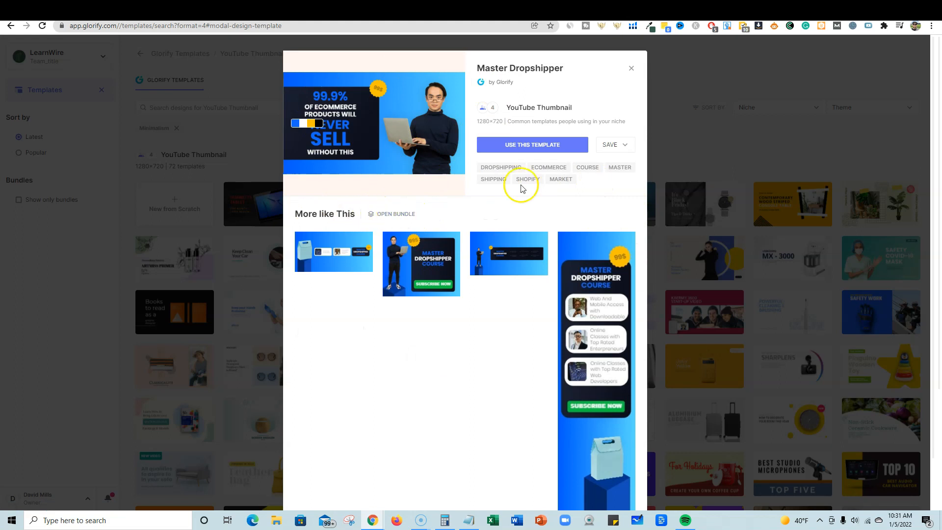
click(631, 68)
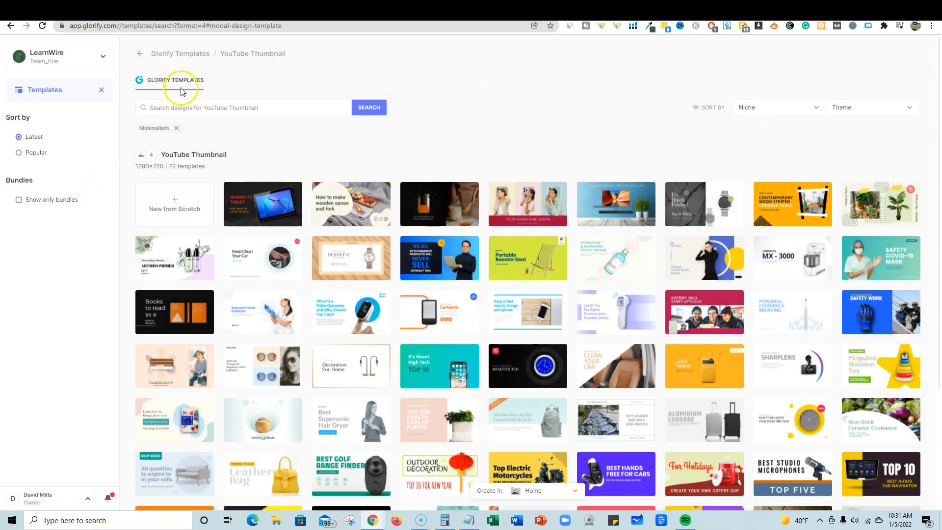
- Look through the niche and theme filter options without changing the current filter
click(806, 108)
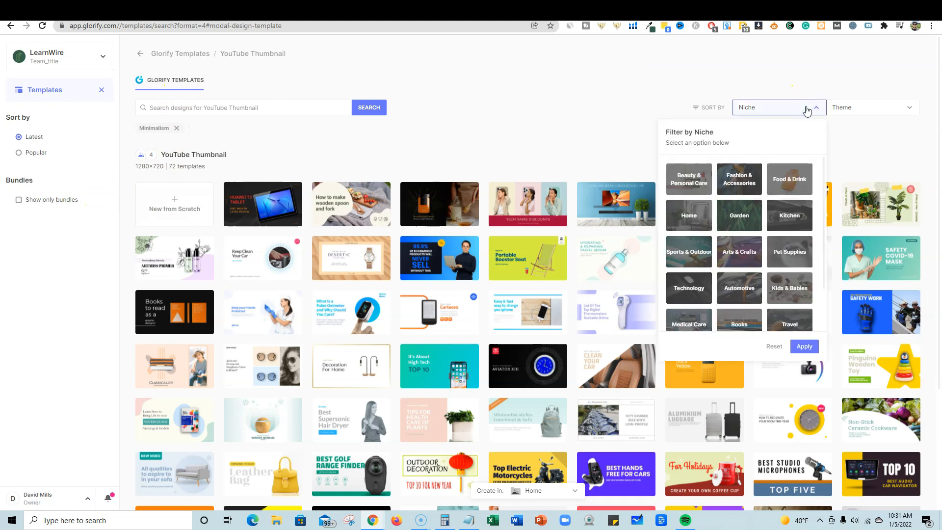
click(806, 109)
click(869, 107)
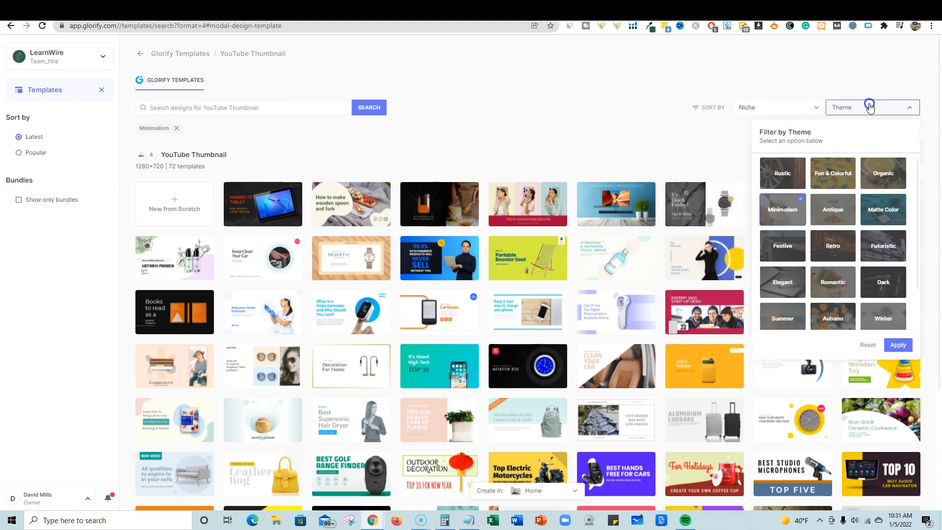
click(870, 107)
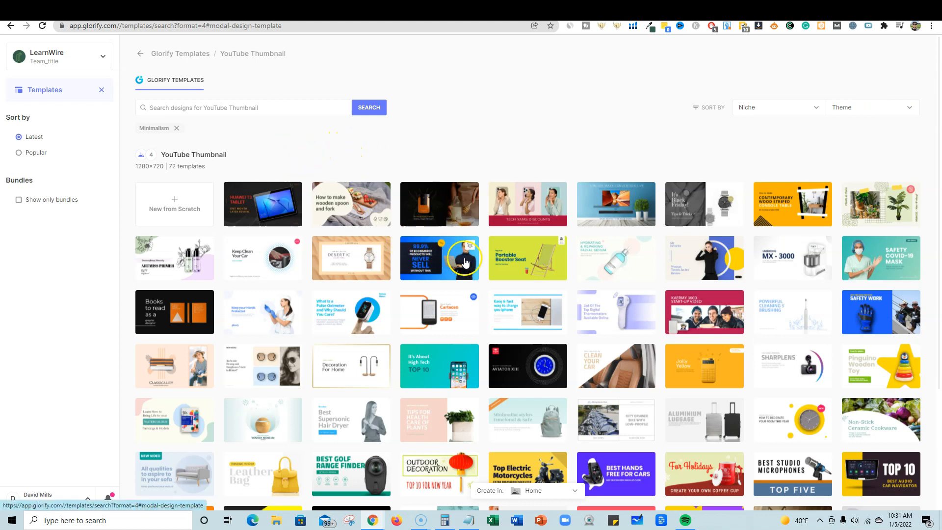
- Limit the thumbnail templates to bundles only and open the complete Master Dropshipper bundle
click(20, 200)
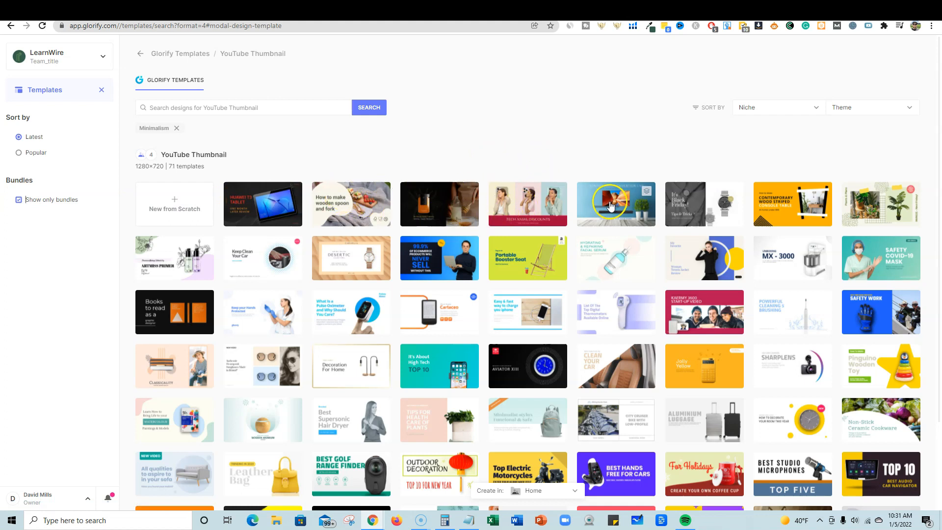
scroll(610, 206, down, 2)
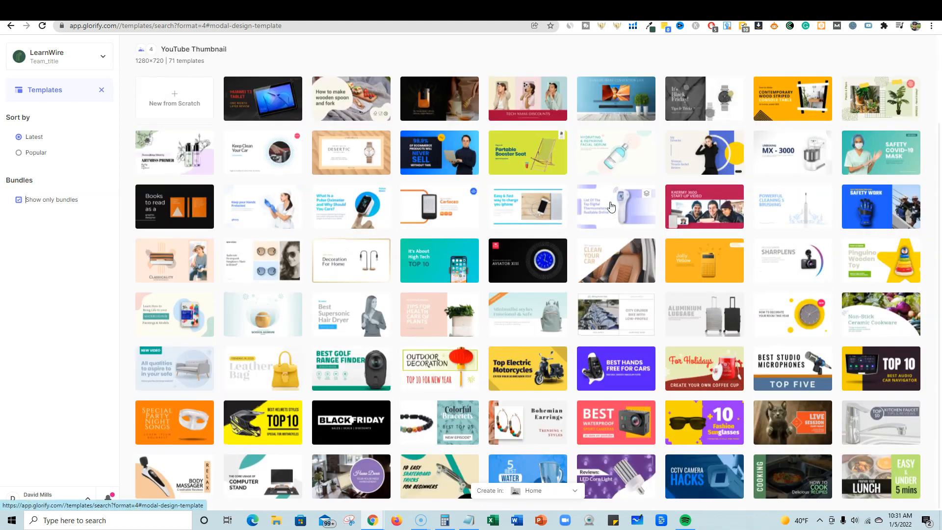
scroll(470, 268, up, 2)
click(470, 267)
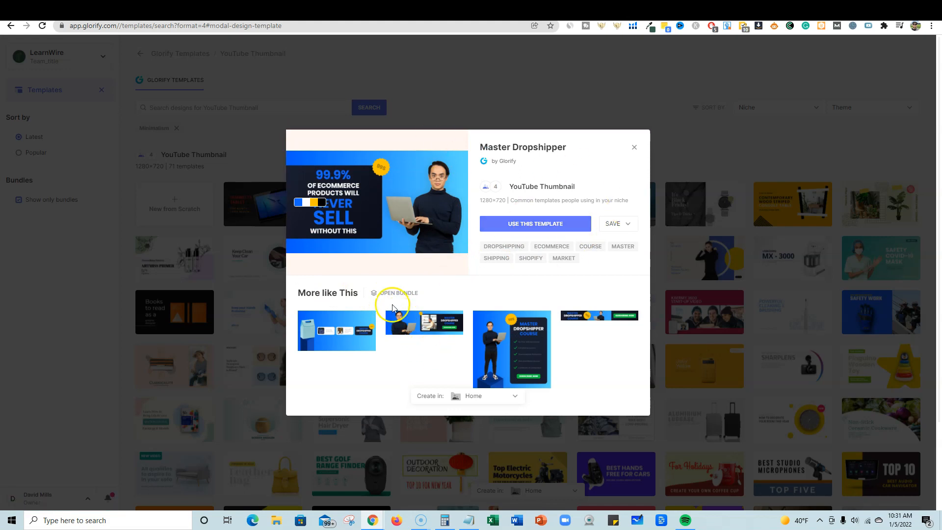
click(391, 298)
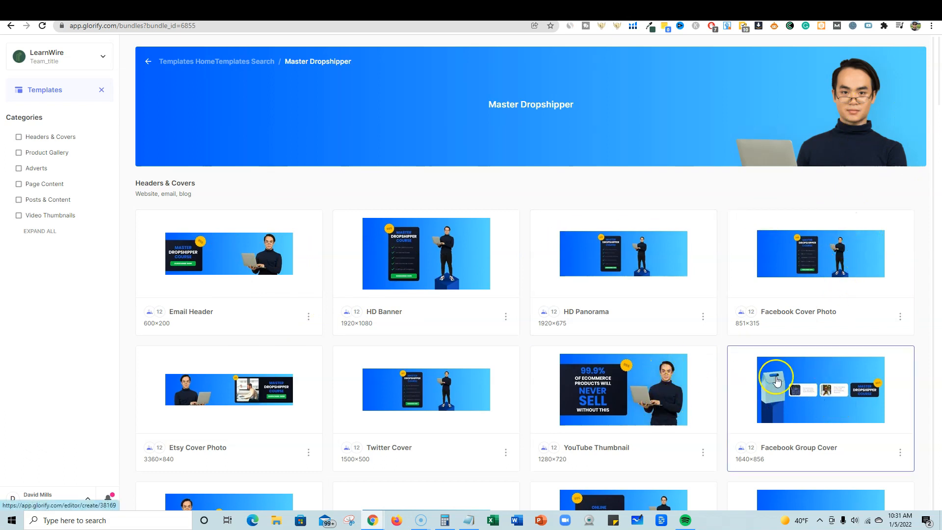
- Examine the Master Dropshipper bundle's headers and covers, product gallery images and advert formats
scroll(777, 380, down, 1)
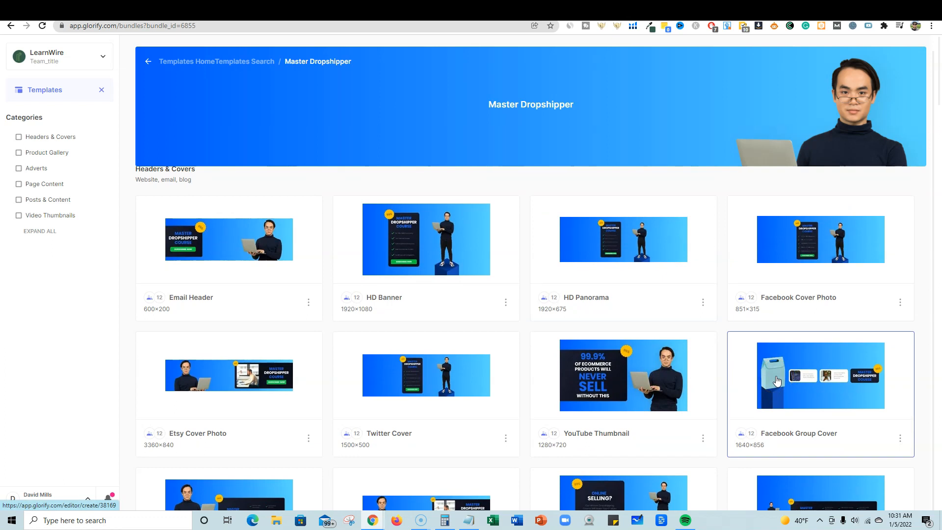
scroll(776, 372, down, 8)
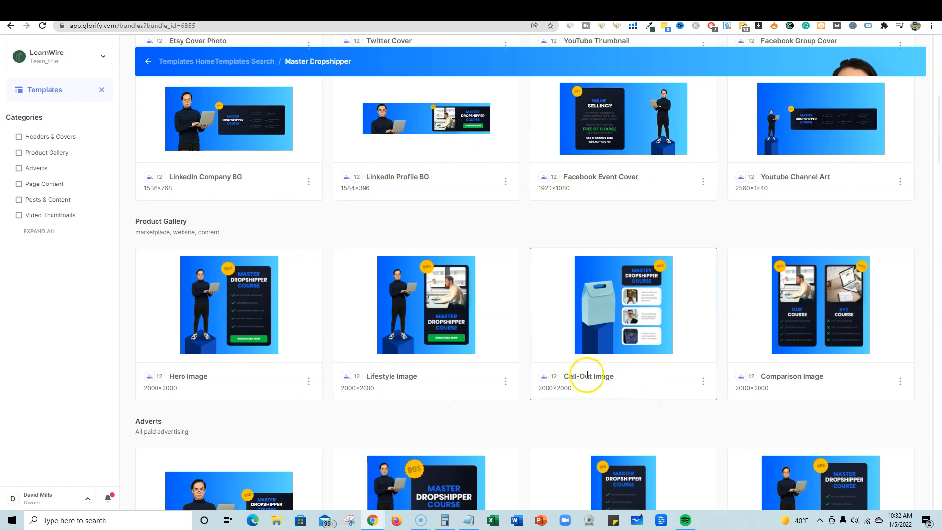
scroll(795, 374, down, 4)
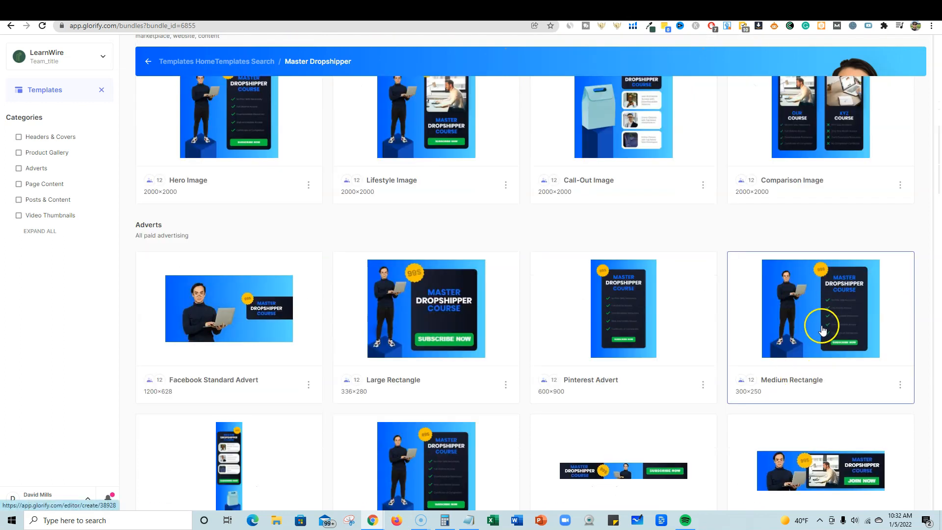
scroll(823, 328, down, 3)
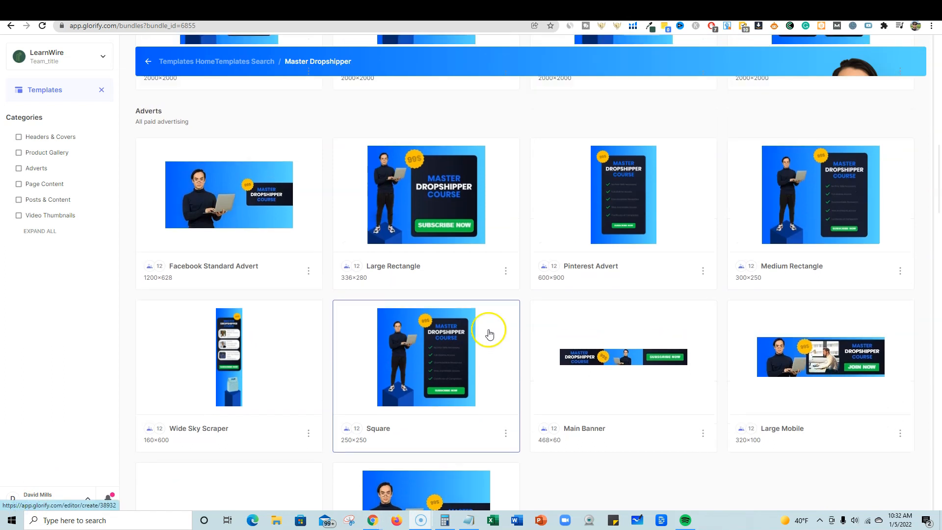
scroll(488, 338, up, 5)
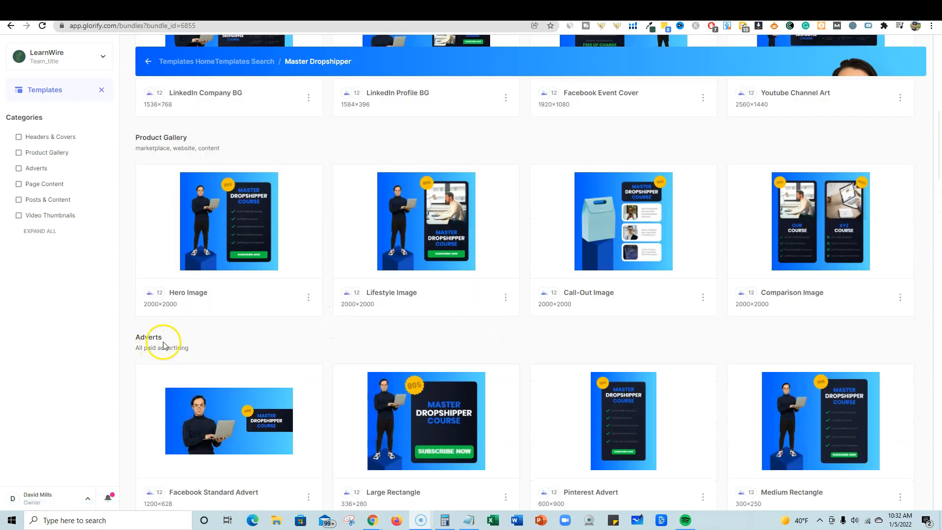
scroll(260, 347, down, 1)
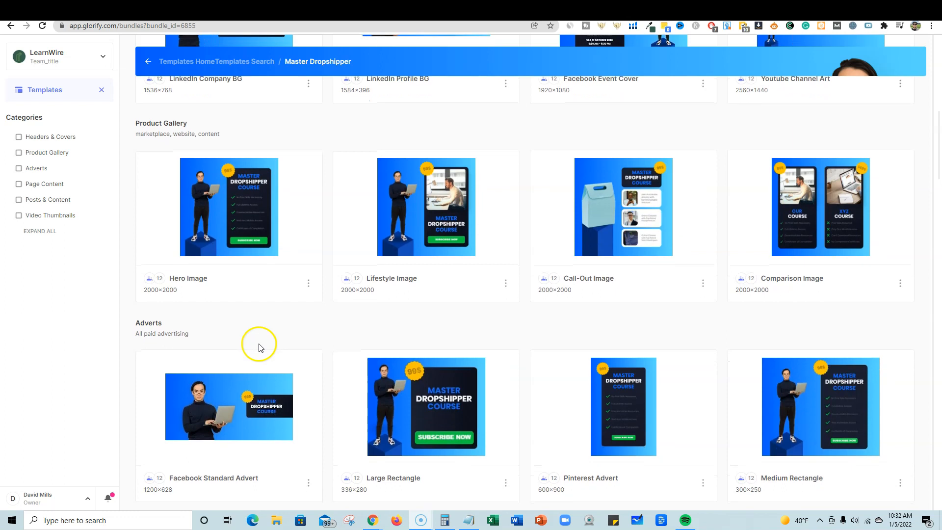
scroll(351, 319, down, 4)
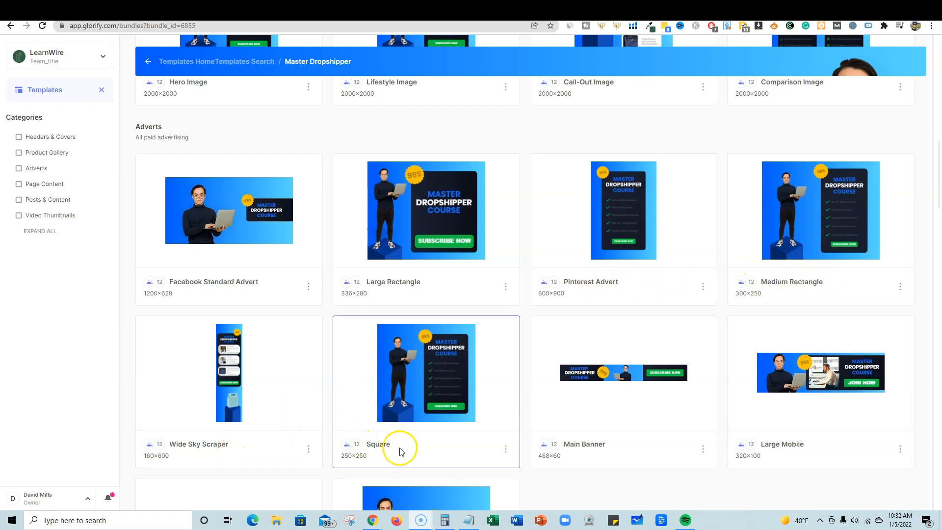
scroll(654, 391, down, 4)
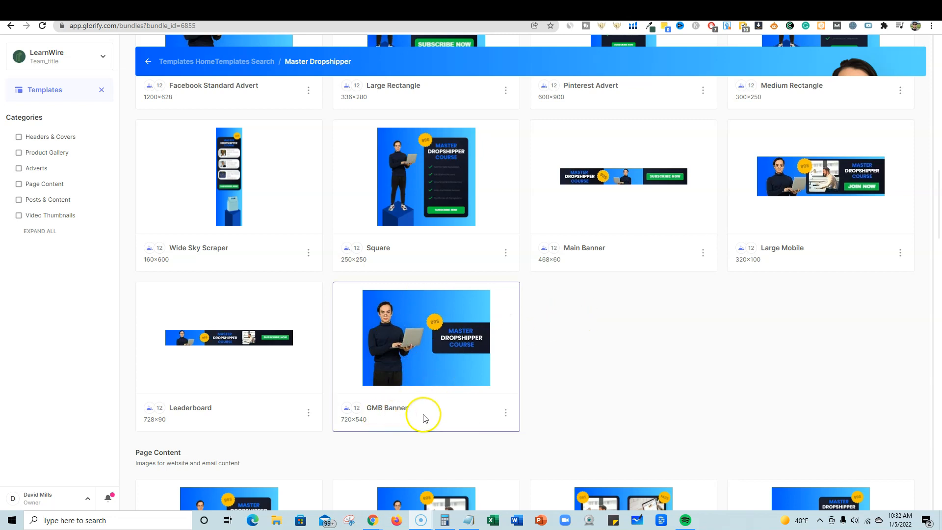
- Examine the bundle's page content, posts, video thumbnail, social media and ebook designs, and skim the whole bundle again
scroll(425, 418, down, 4)
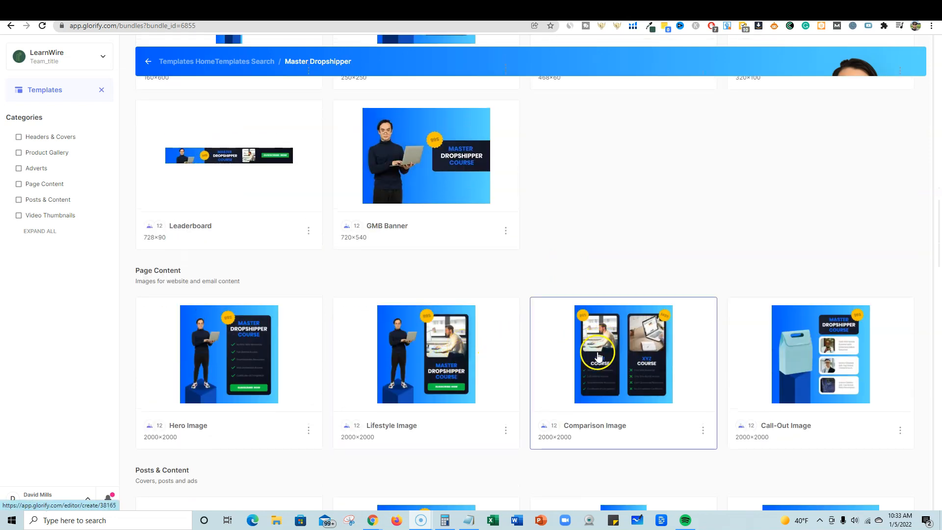
scroll(589, 318, down, 5)
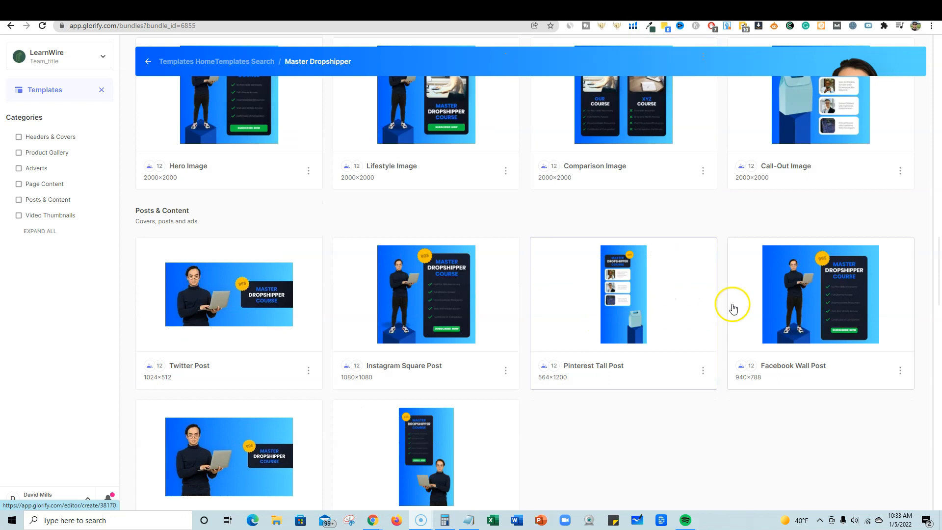
scroll(732, 308, down, 14)
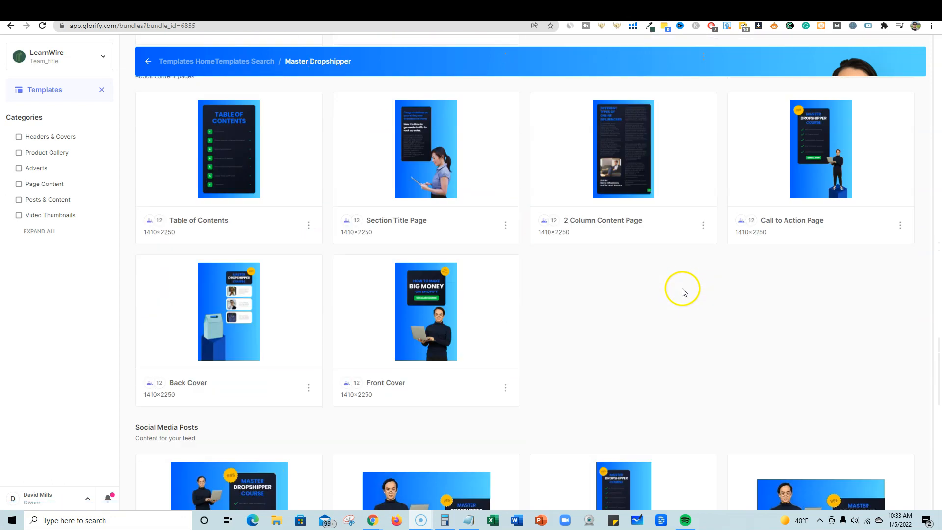
scroll(684, 292, down, 3)
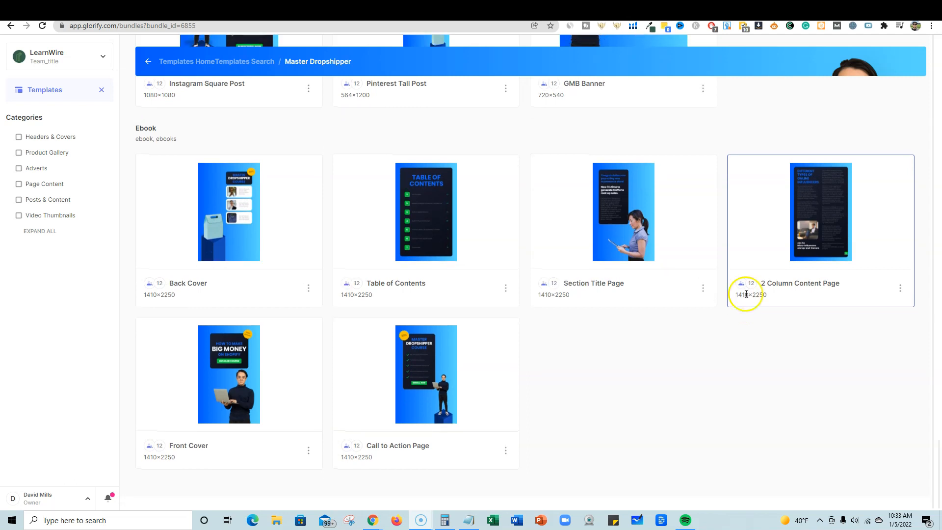
scroll(717, 273, up, 16)
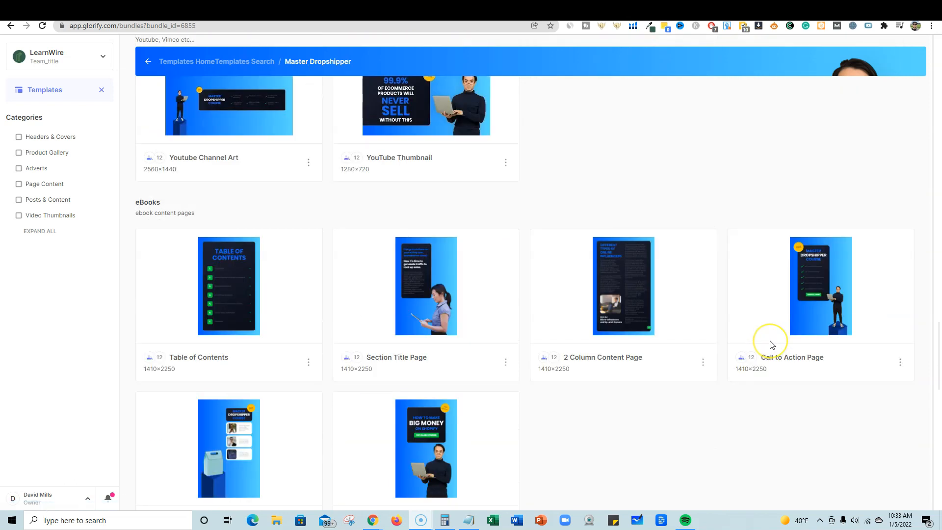
scroll(770, 344, up, 20)
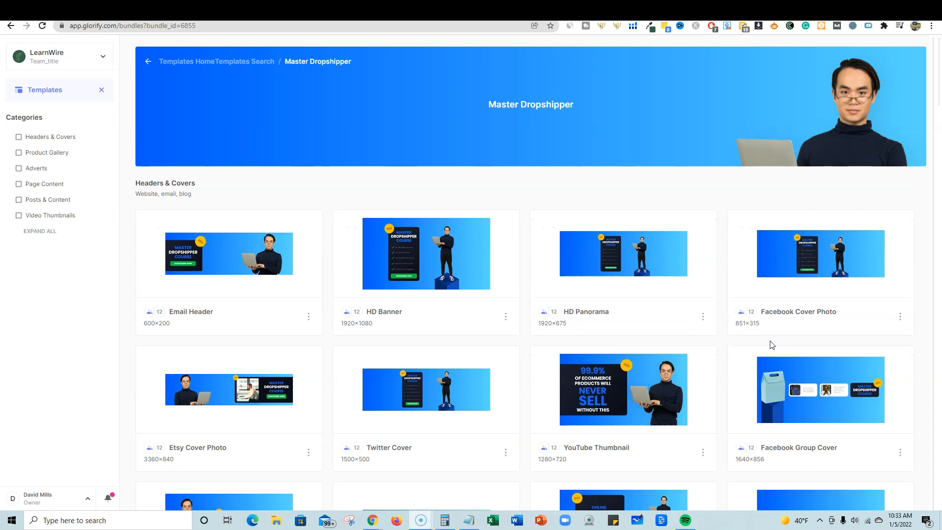
scroll(680, 297, down, 1)
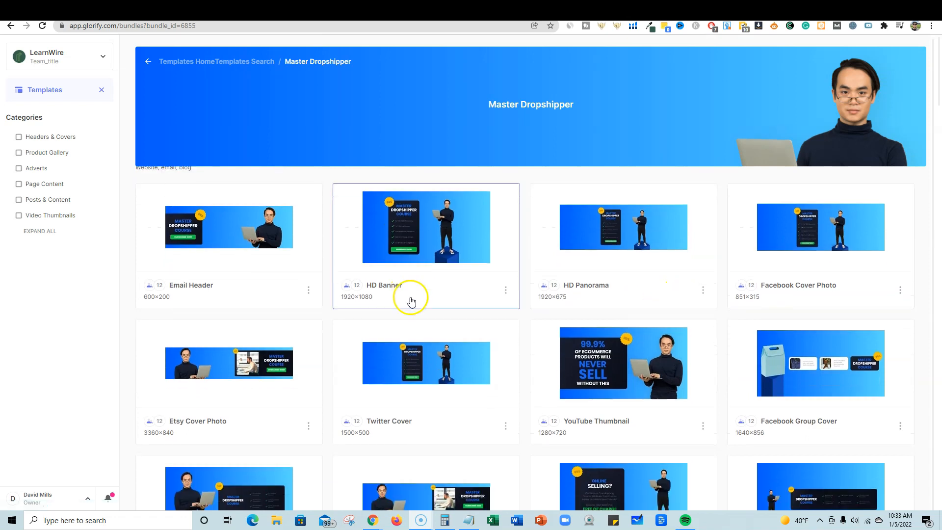
scroll(411, 301, down, 15)
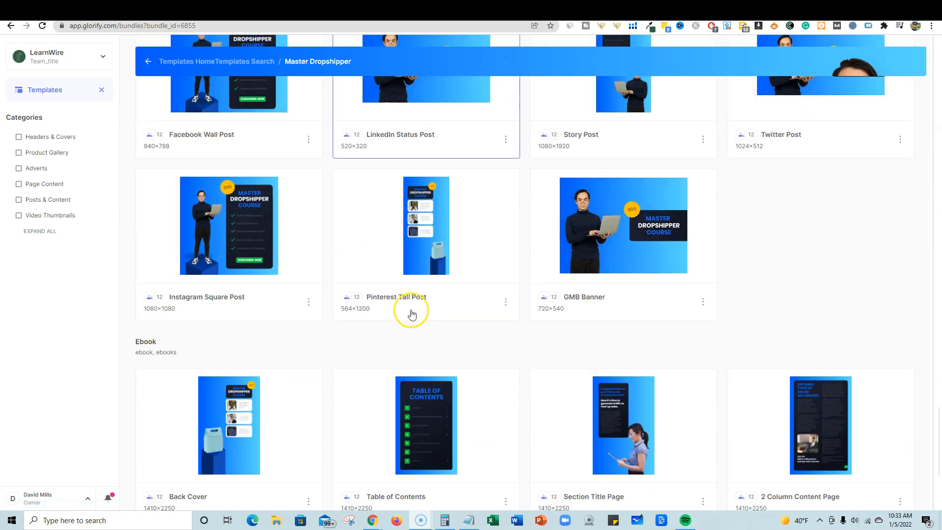
scroll(411, 315, up, 20)
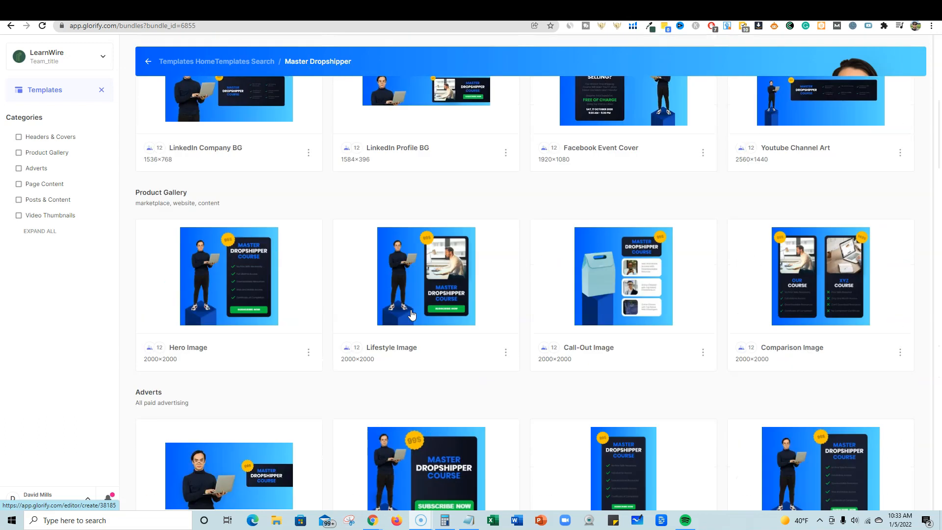
scroll(411, 314, up, 10)
- Open the Pinterest Tall Post format from the Glorify dashboard's suggested designs, and switch to Canva's home page
click(534, 245)
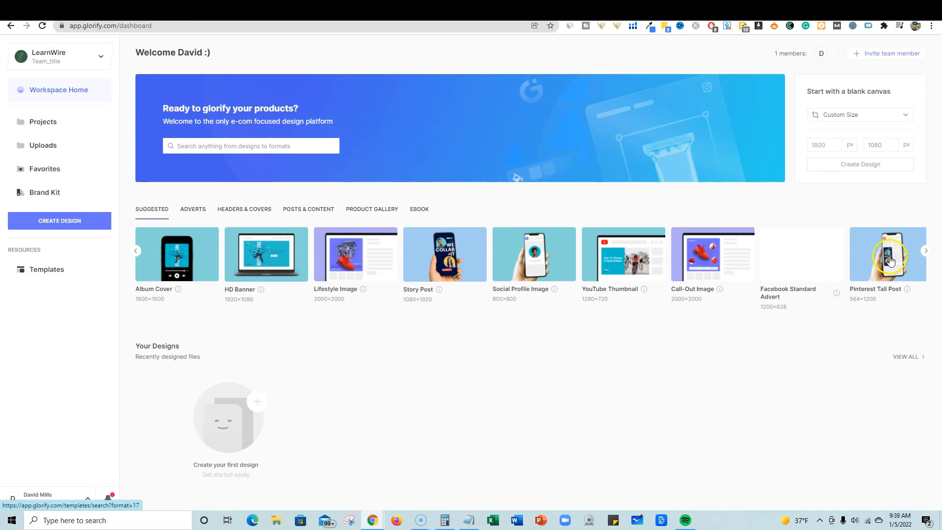
click(890, 260)
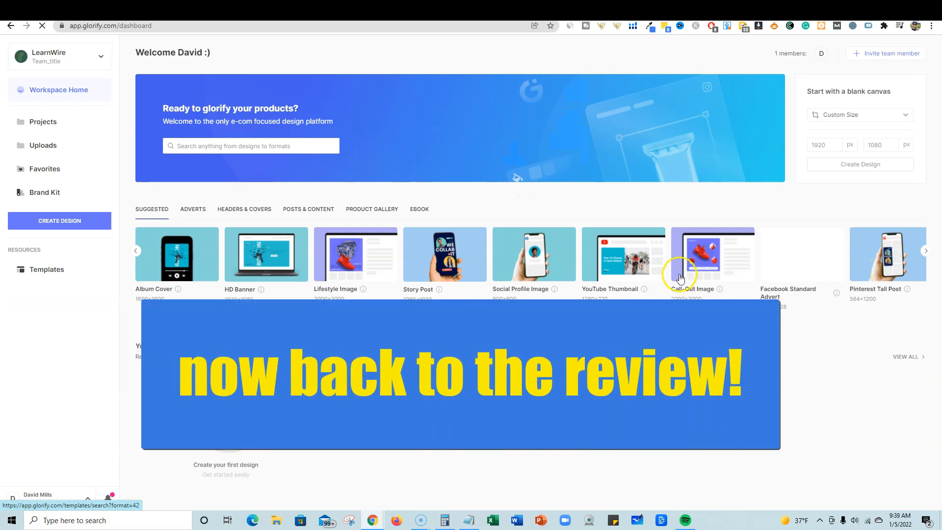
click(695, 19)
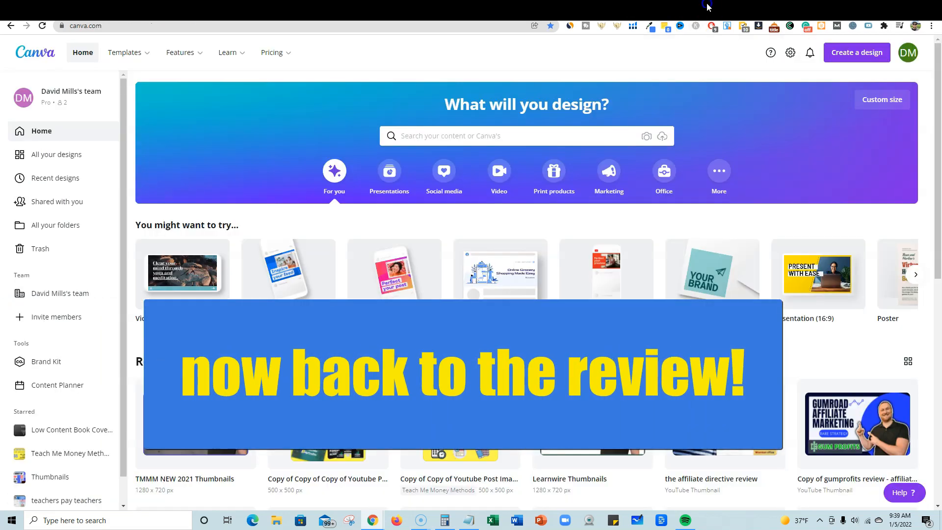
- Create blank Canva designs for the Pinterest Pin (1000 × 1500) and Pinterest Pin (1080 × 1920) formats
click(849, 52)
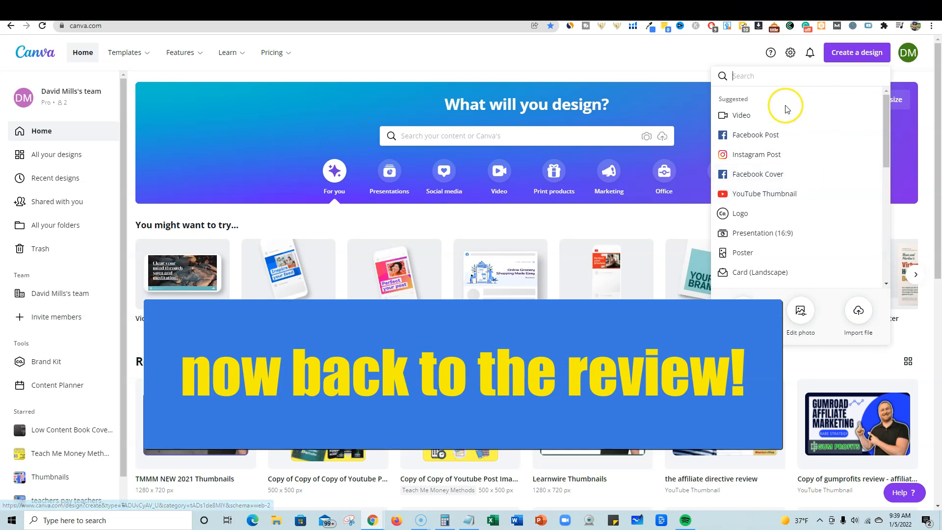
text(pin)
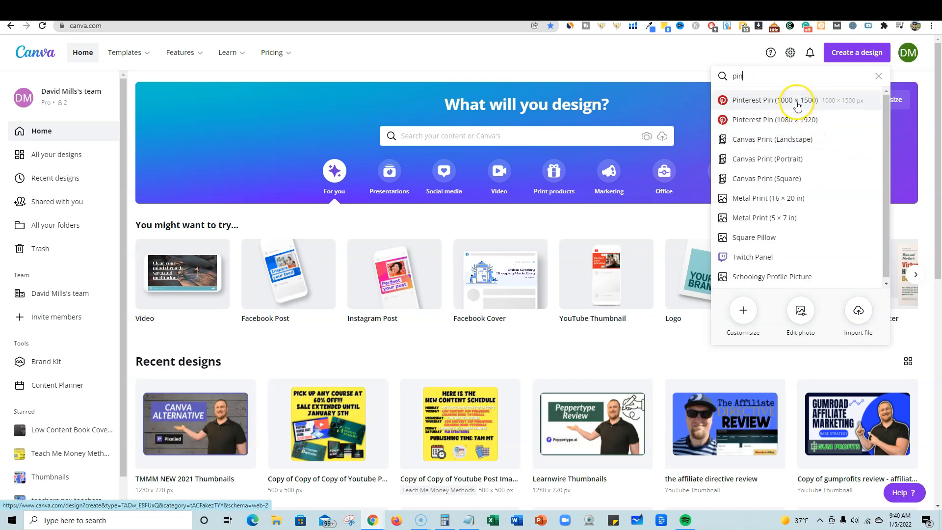
click(797, 105)
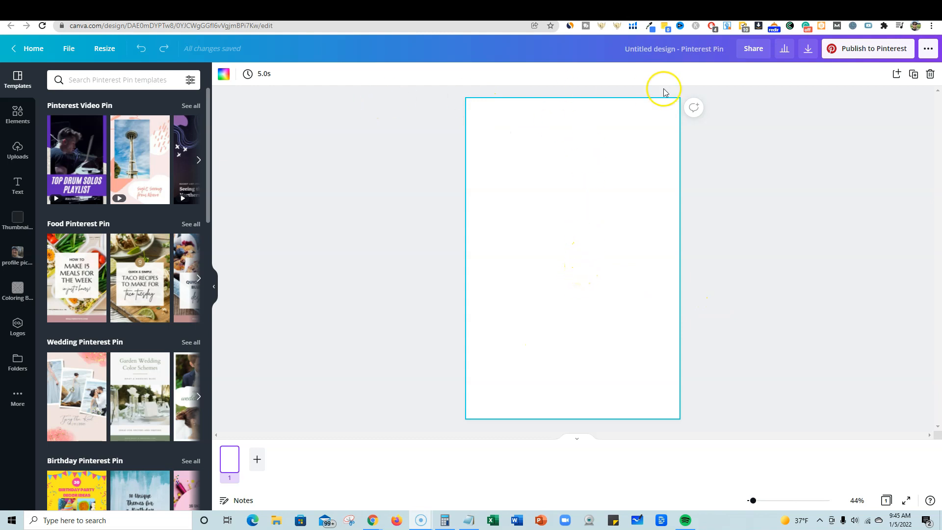
click(660, 10)
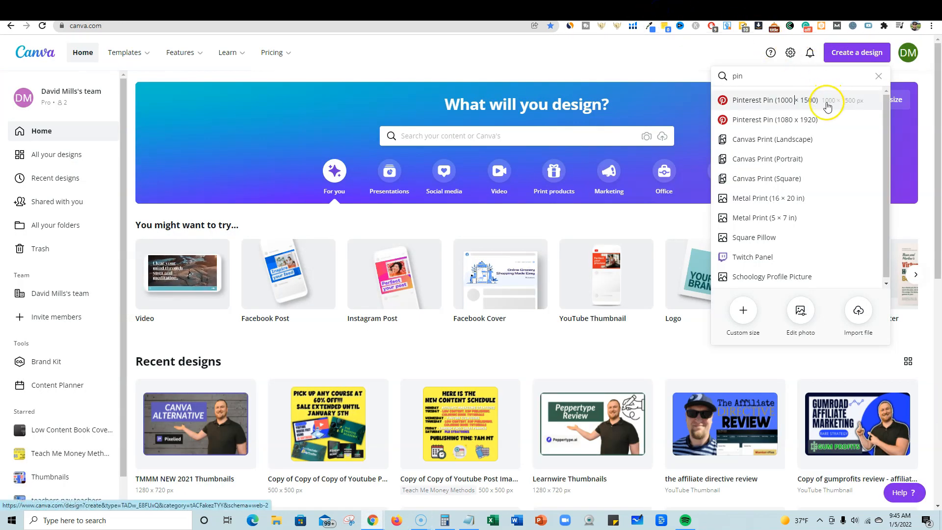
click(811, 120)
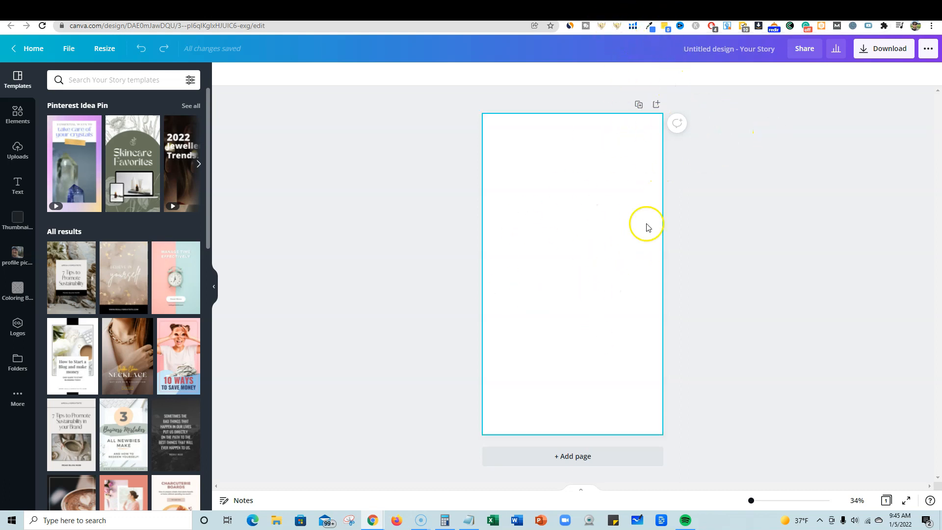
- Switch to Glorify, get past the template homepage welcome, and use the Remote Work template for a Pinterest Tall Post
click(546, 6)
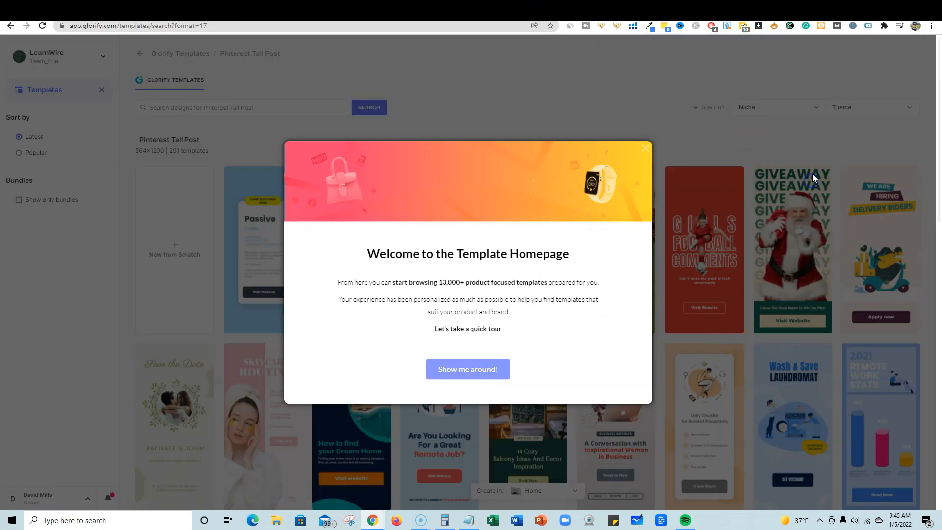
click(490, 379)
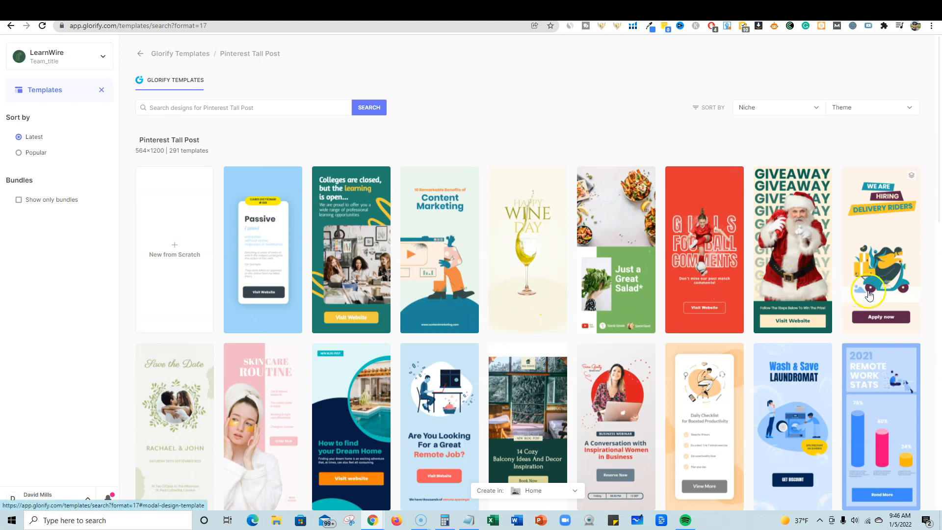
scroll(891, 279, down, 3)
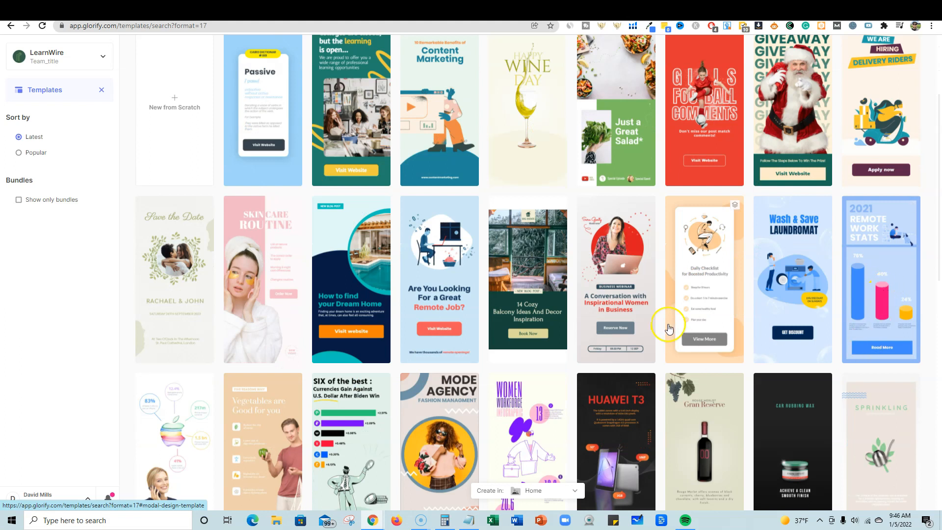
click(875, 288)
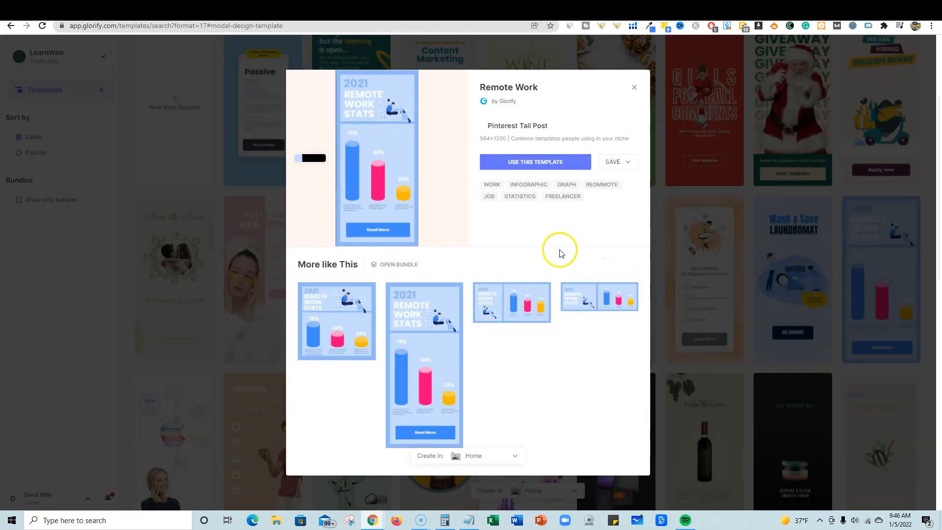
click(544, 164)
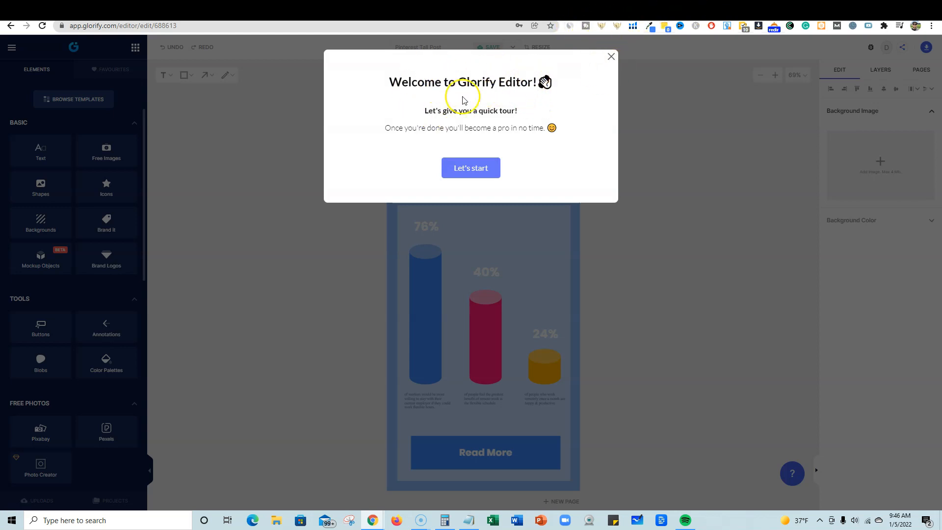
- Start the Glorify editor tour and go through its Elements Panel and Uploads & Projects introductions
click(483, 170)
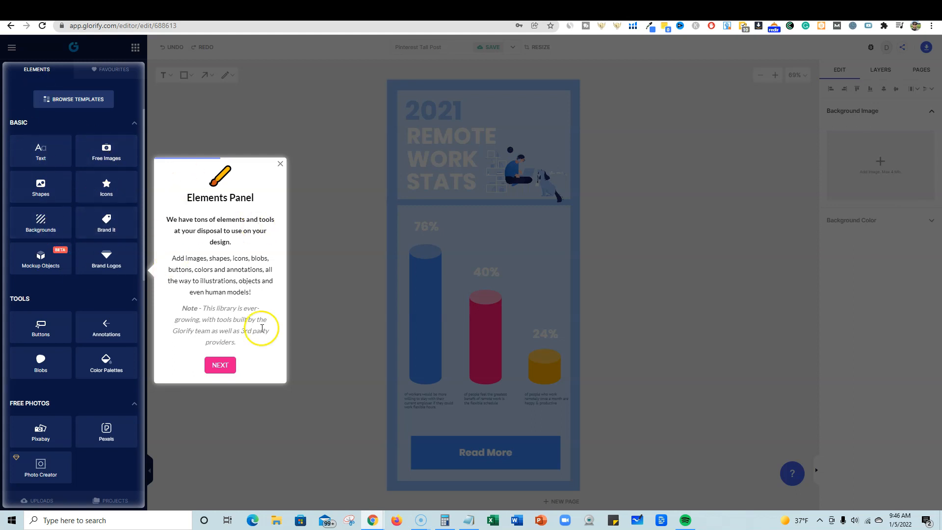
click(214, 364)
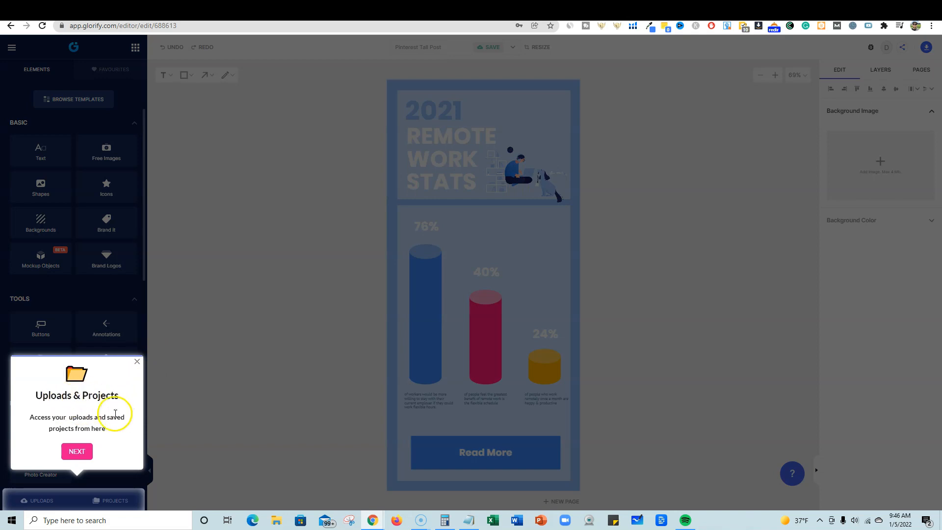
click(76, 451)
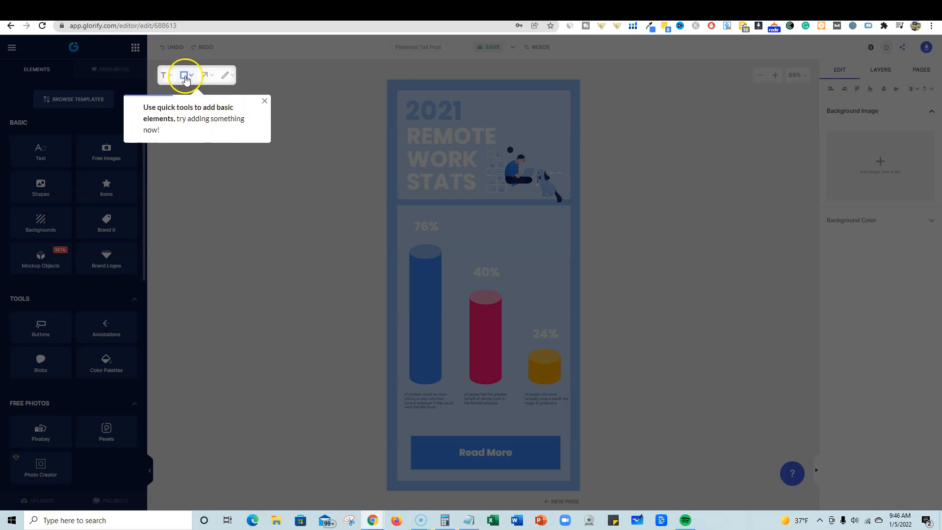
- Add a heading text with the quick tools and move it over the design's title
click(166, 75)
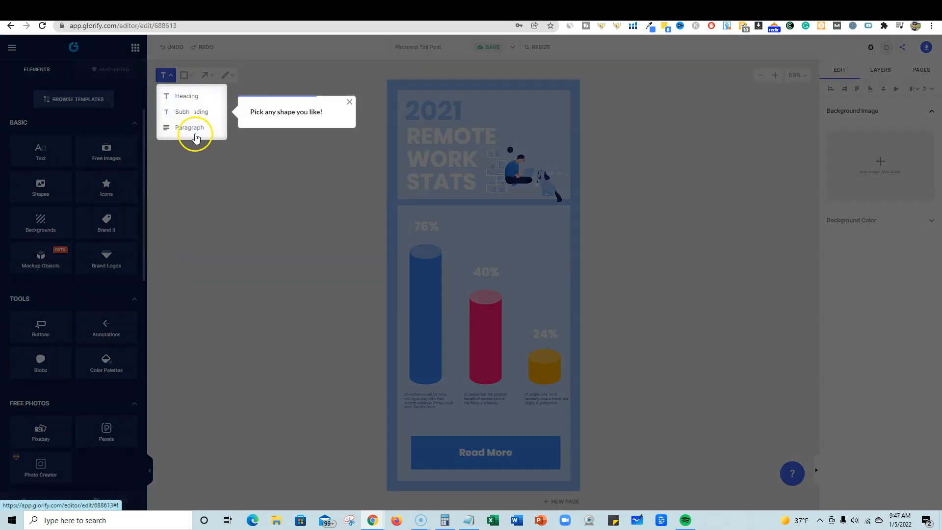
click(198, 102)
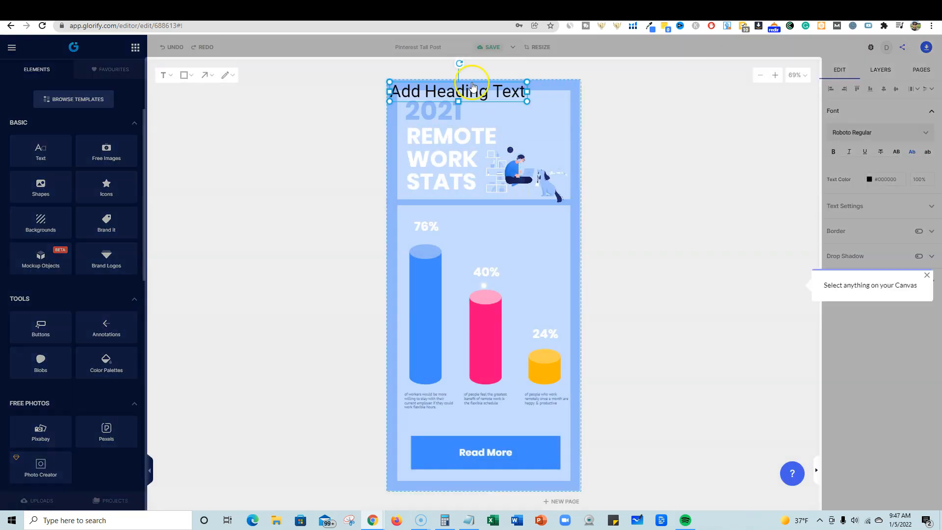
drag(478, 93, 506, 123)
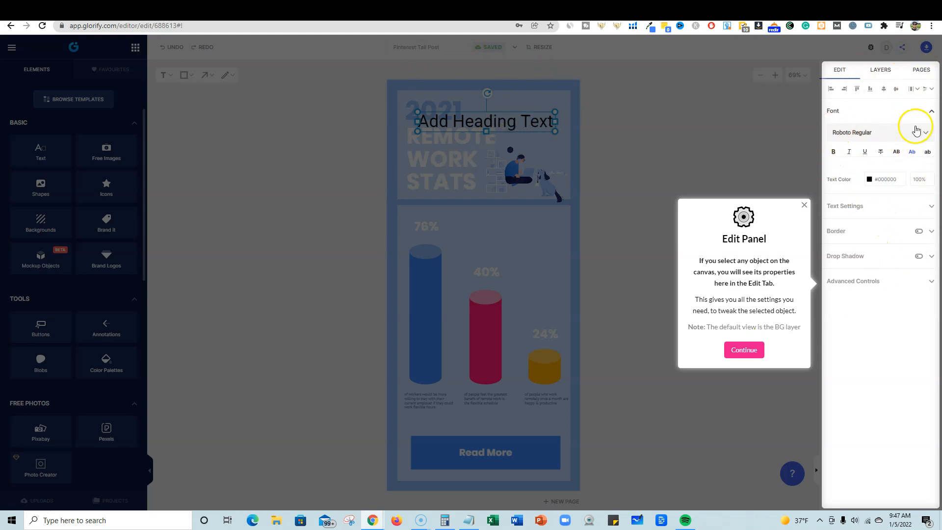
- Go through the tour's object controls, layers and pages, and naming and saving stages, and close it at the sharing tip
click(744, 349)
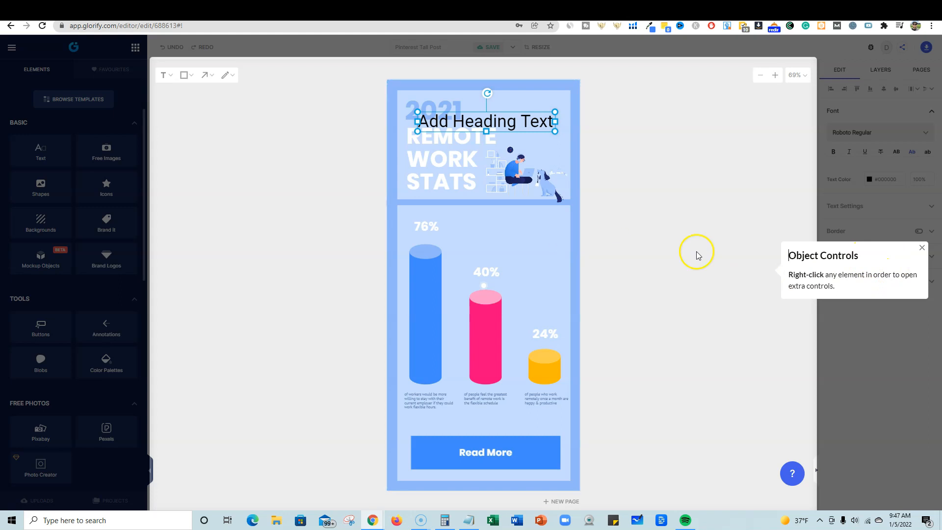
click(485, 297)
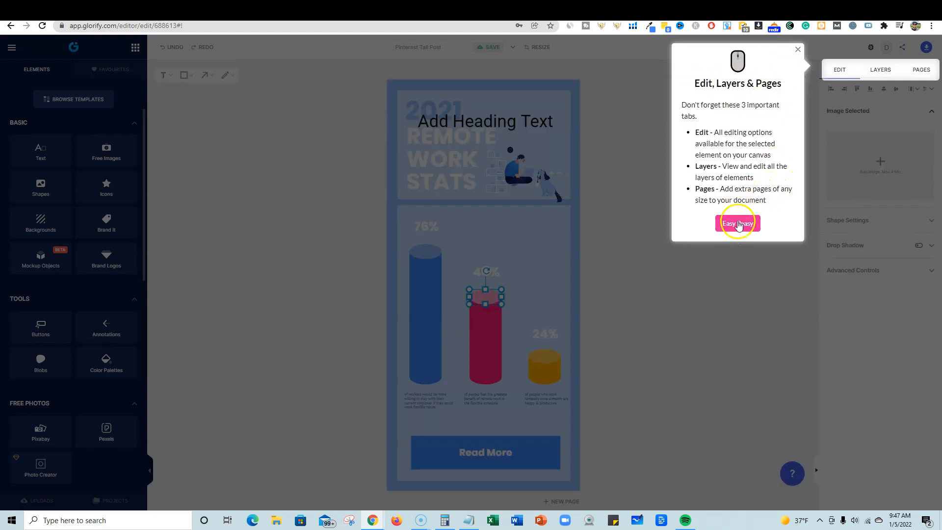
click(739, 223)
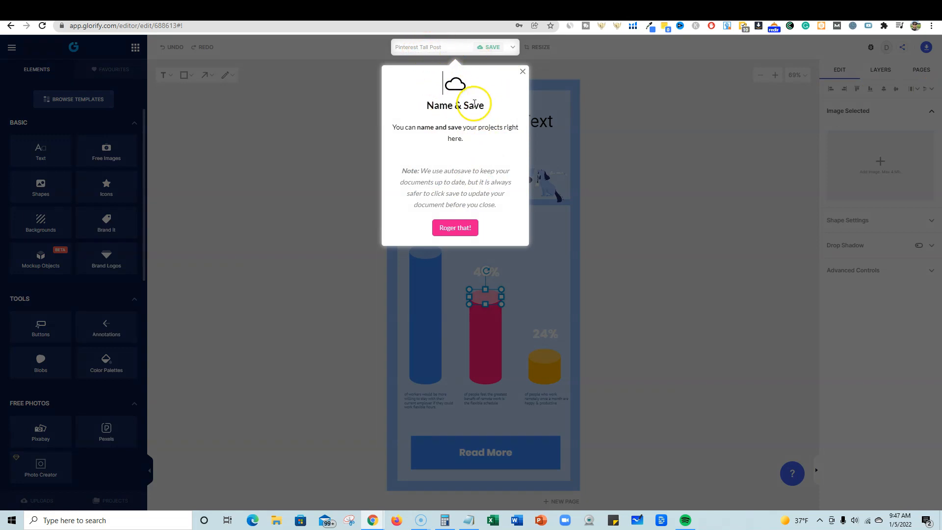
click(437, 227)
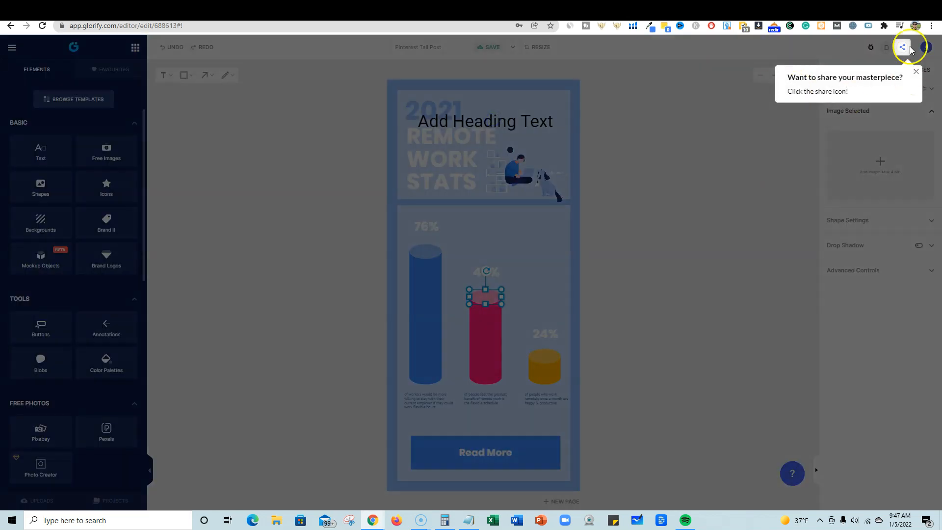
click(903, 48)
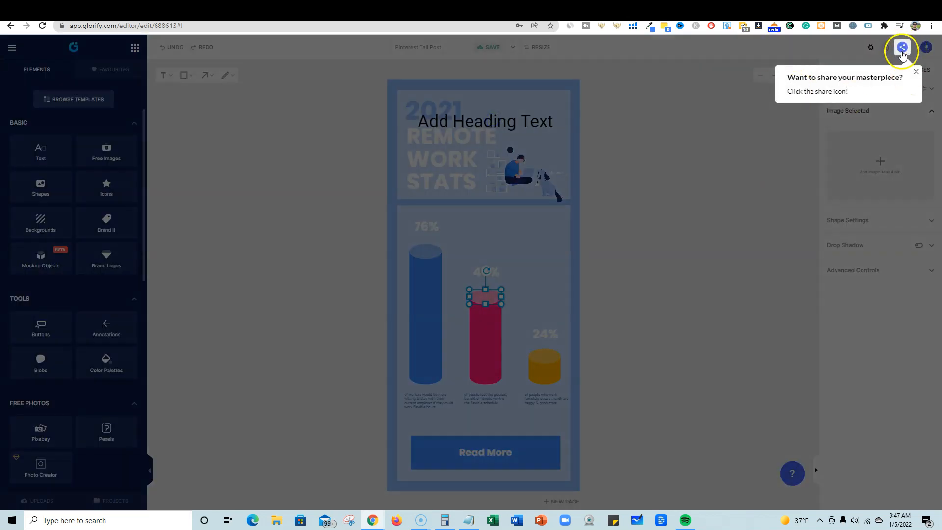
click(915, 73)
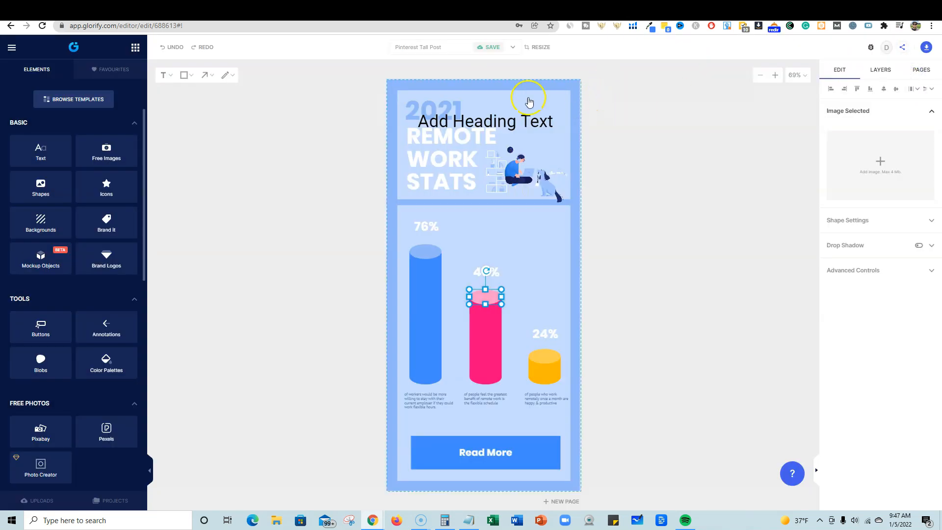
- Move the added heading over the top of the bar chart, enlarge it to a font size of about 57, and show its text settings
drag(470, 121, 474, 235)
drag(558, 224, 545, 204)
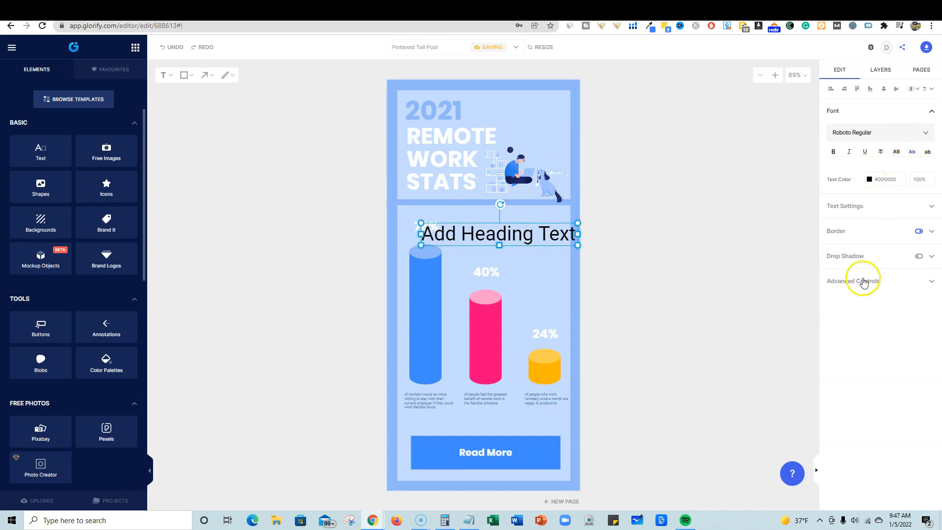
click(932, 210)
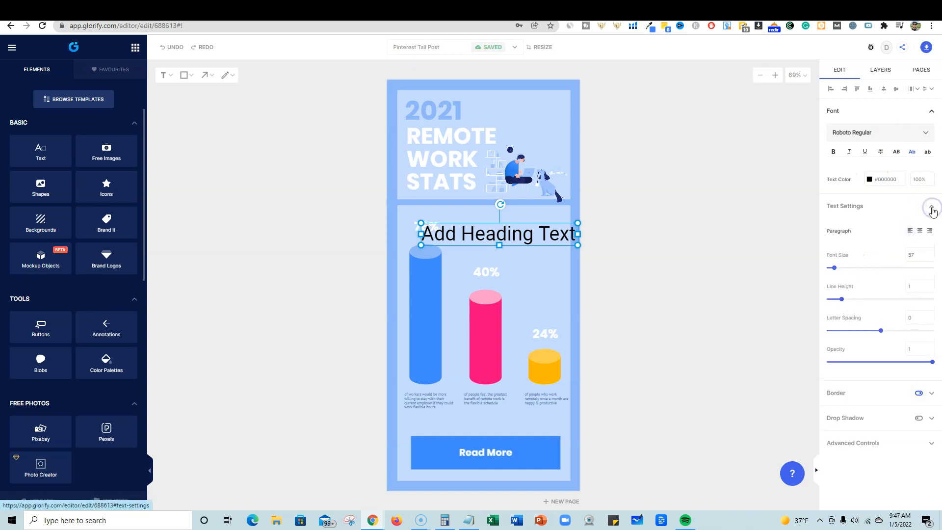
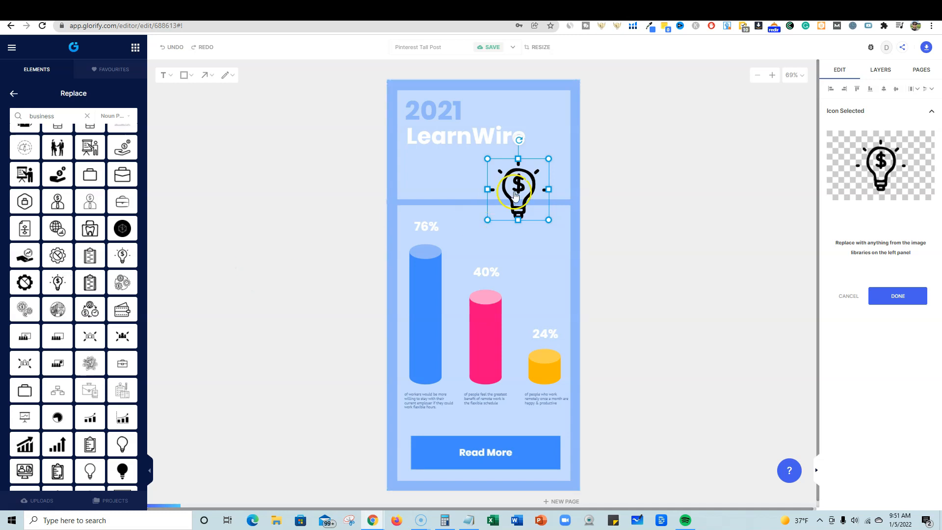
- Enlarge the dollar light-bulb icon below the LearnWire title, and check the settings of the pink bar and its 40% label
drag(487, 220, 530, 207)
click(674, 202)
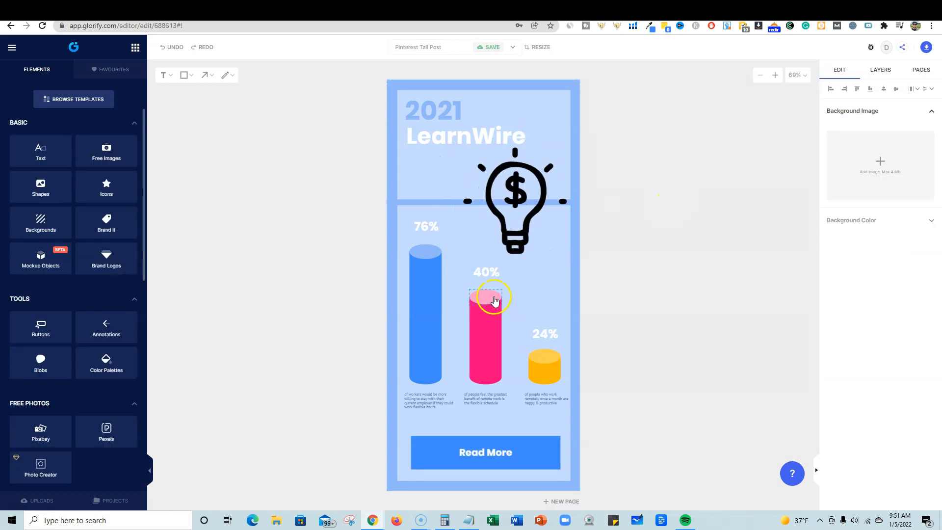
click(491, 277)
click(488, 327)
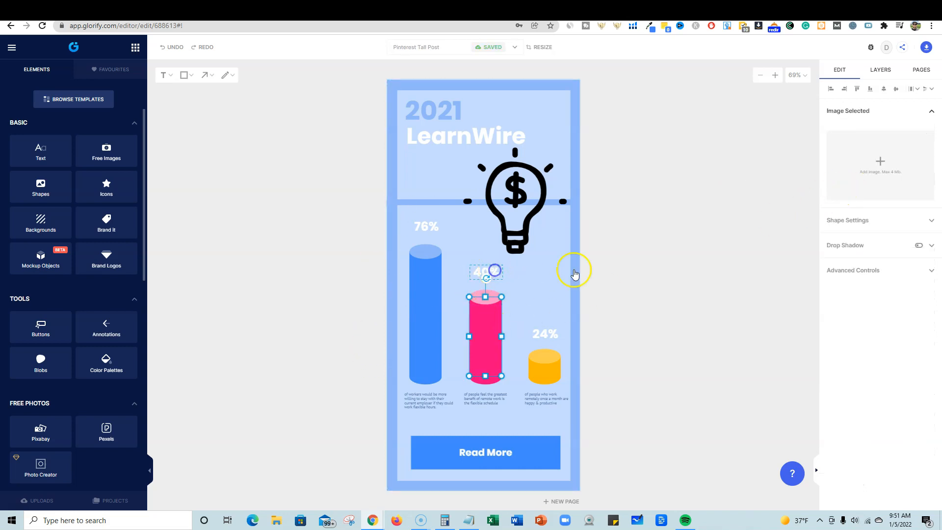
click(486, 272)
scroll(538, 239, up, 5)
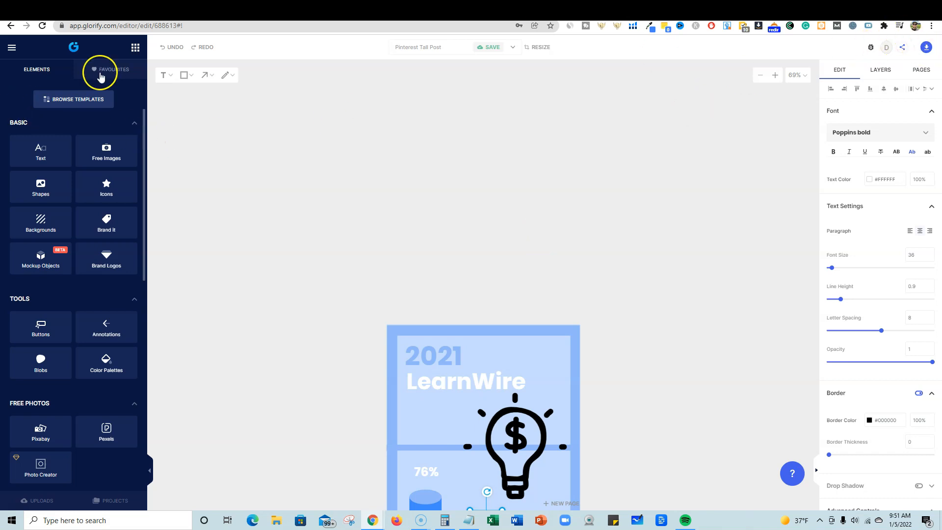
- Leave the editor for the Glorify dashboard and open the Brand Kit
click(12, 49)
click(44, 138)
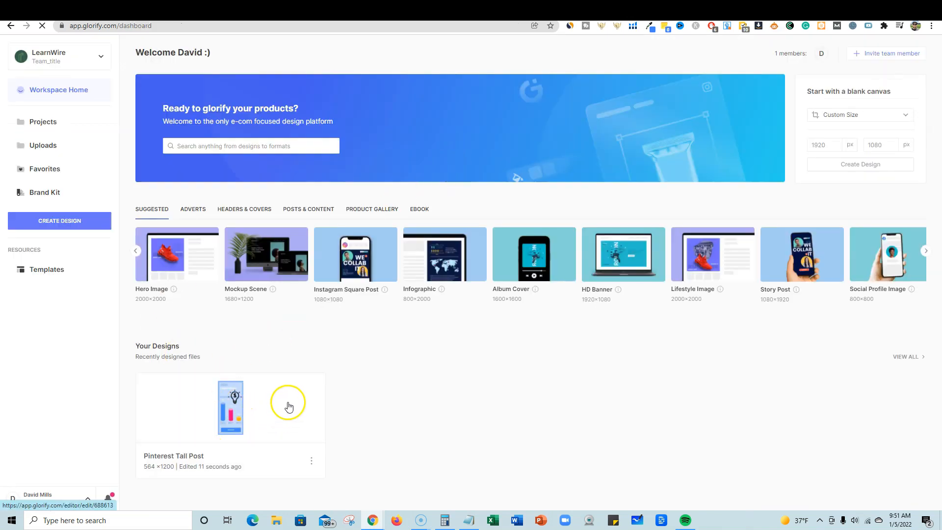
click(45, 192)
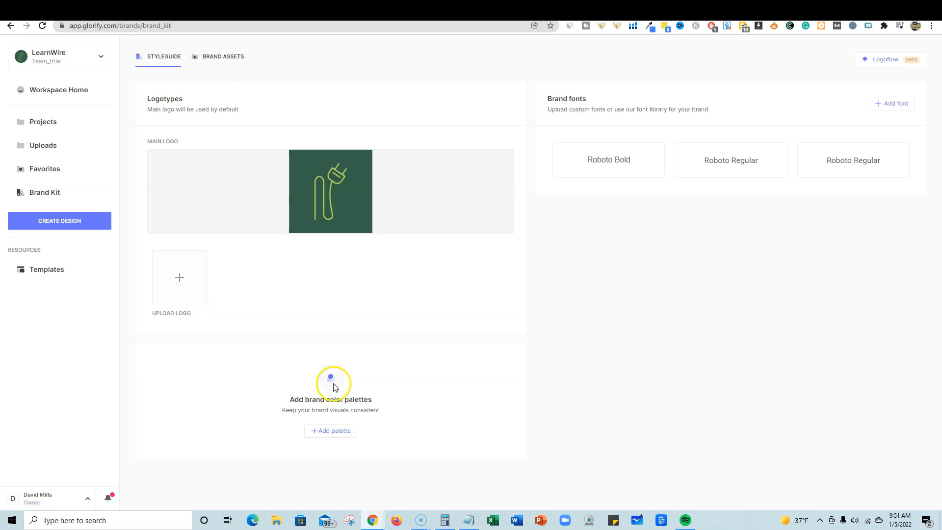
- Start a brand color palette named Learnwire and add a new color entry to it
click(332, 431)
click(443, 263)
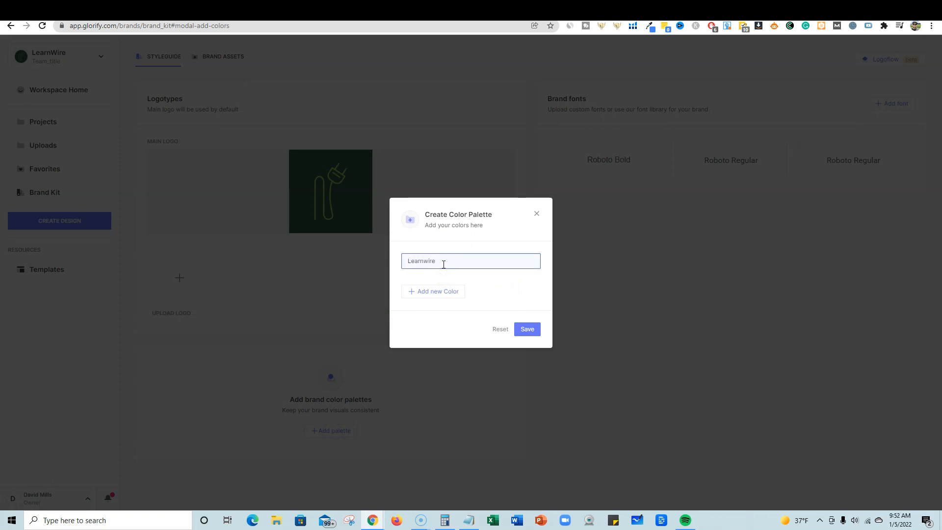
click(441, 291)
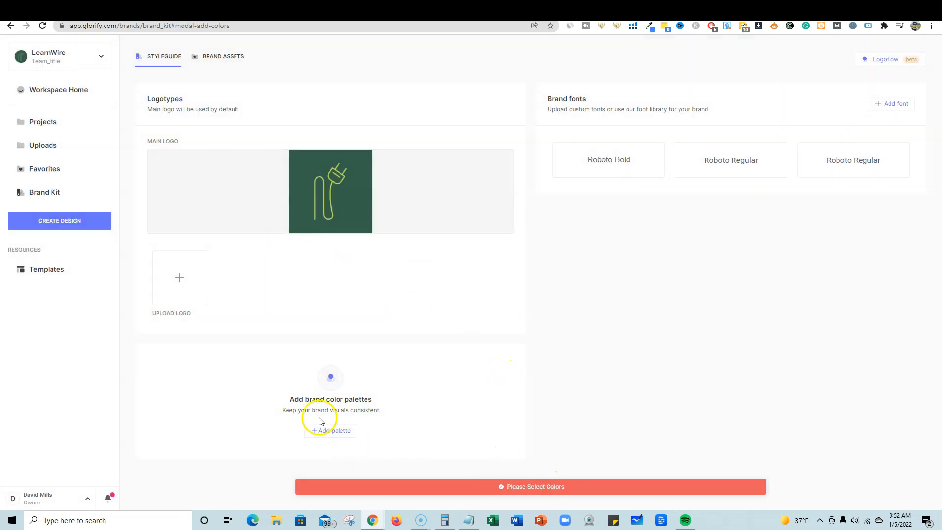
click(332, 431)
click(444, 291)
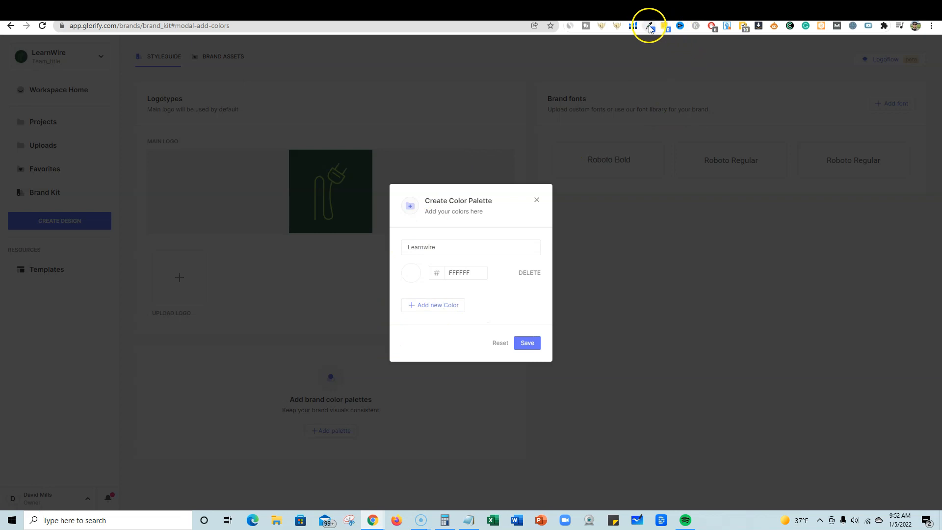
- Switch to the Glorify website and open its pricing plans
click(497, 11)
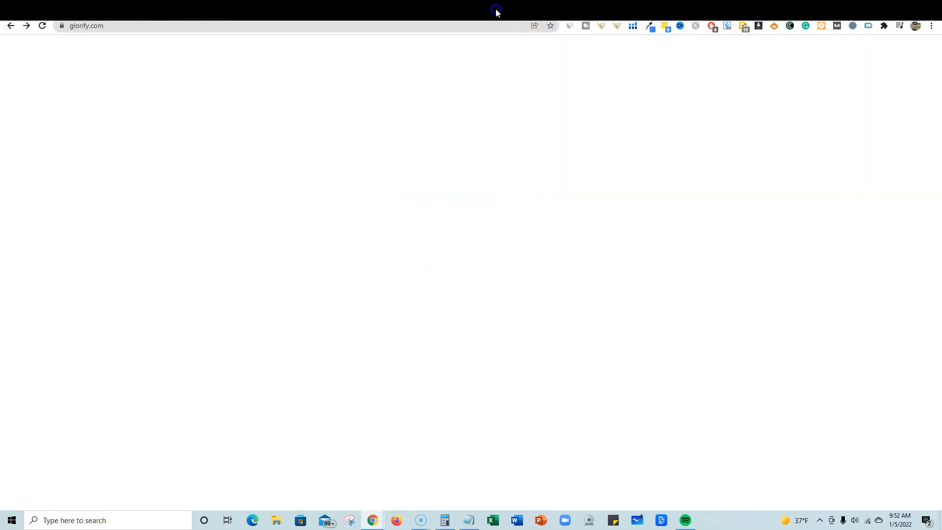
click(451, 53)
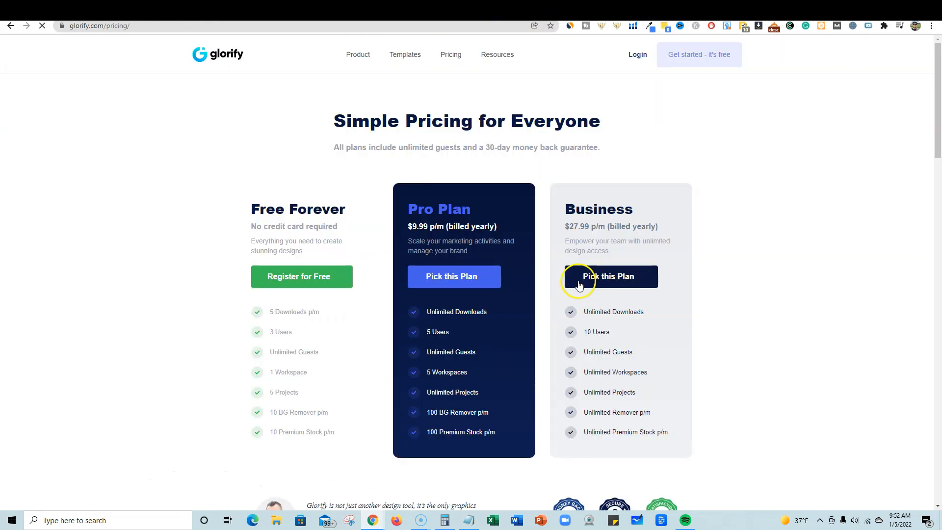
- Switch to the Glorify deal page on AppSumo and compare the brand accounts and workspaces in License Tiers 1 and 2
click(488, 15)
scroll(465, 319, down, 1)
click(414, 300)
mouse_move(340, 320)
mouse_down()
mouse_move(441, 326)
mouse_move(356, 318)
mouse_up()
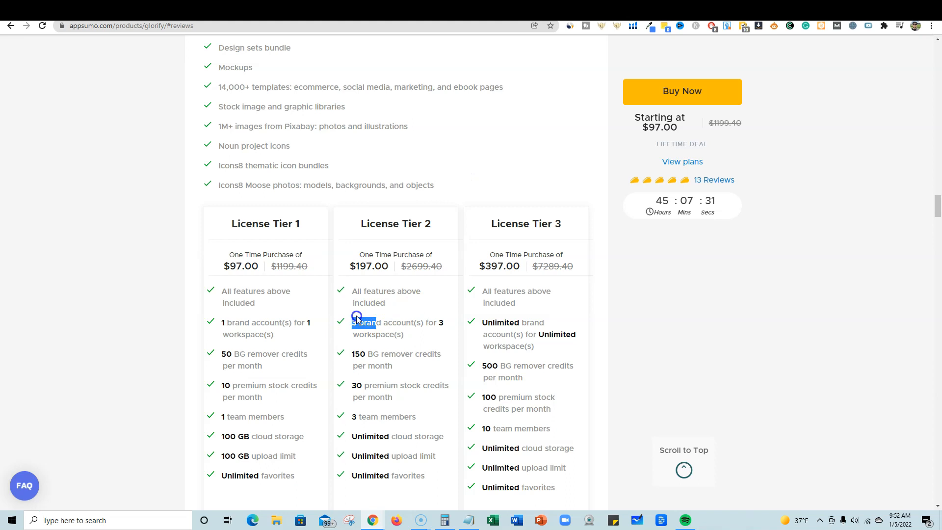
mouse_move(437, 319)
mouse_down()
mouse_move(393, 320)
mouse_move(427, 319)
mouse_move(433, 332)
mouse_up()
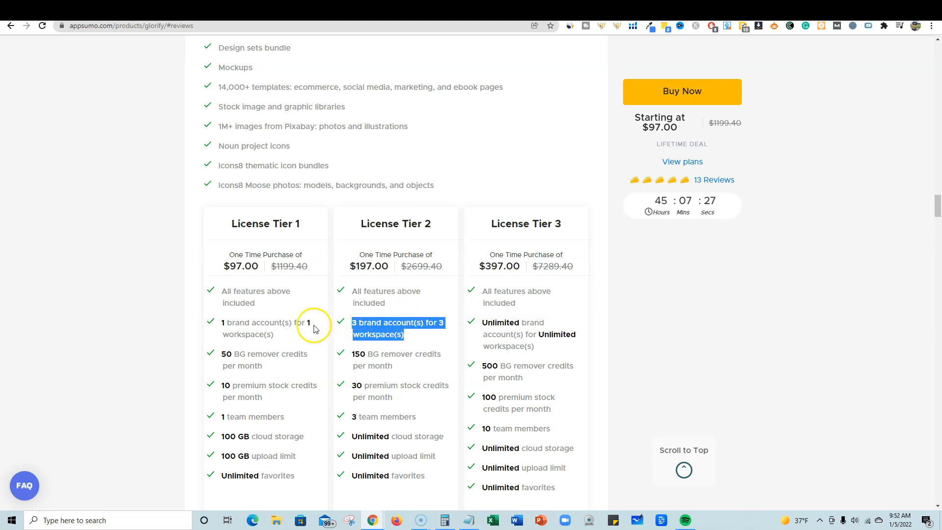
drag(220, 324, 303, 332)
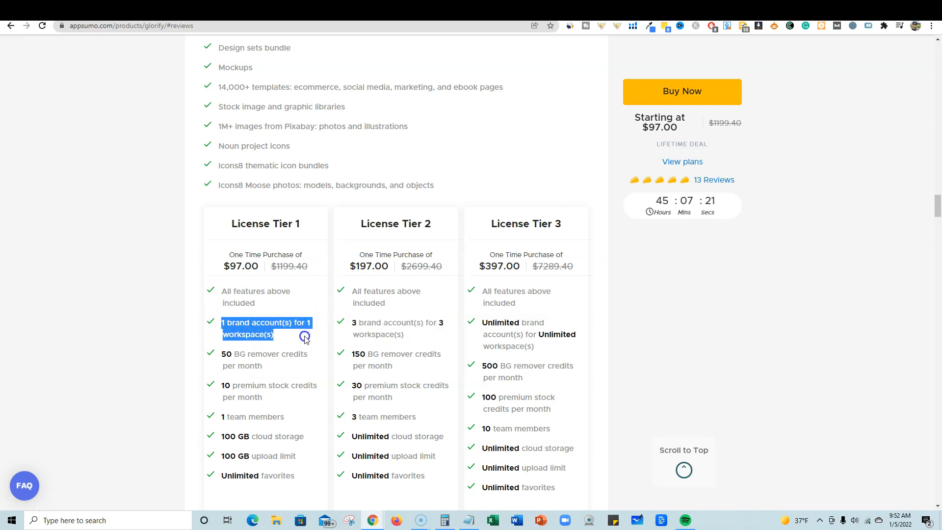
click(396, 323)
drag(400, 338, 396, 333)
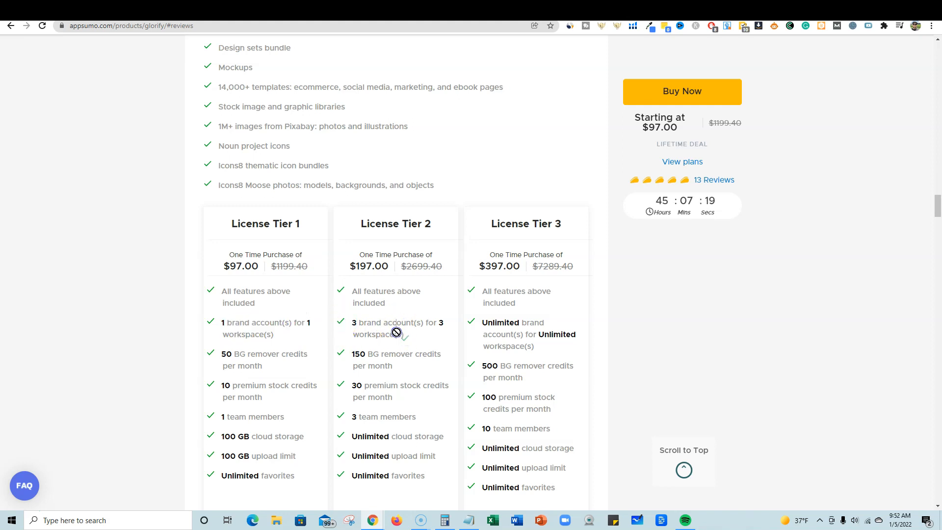
- Return to the Learnwire palette in Glorify, take the logo green from the Eye Dropper extension, enter it as 36604c and save the palette
click(553, 6)
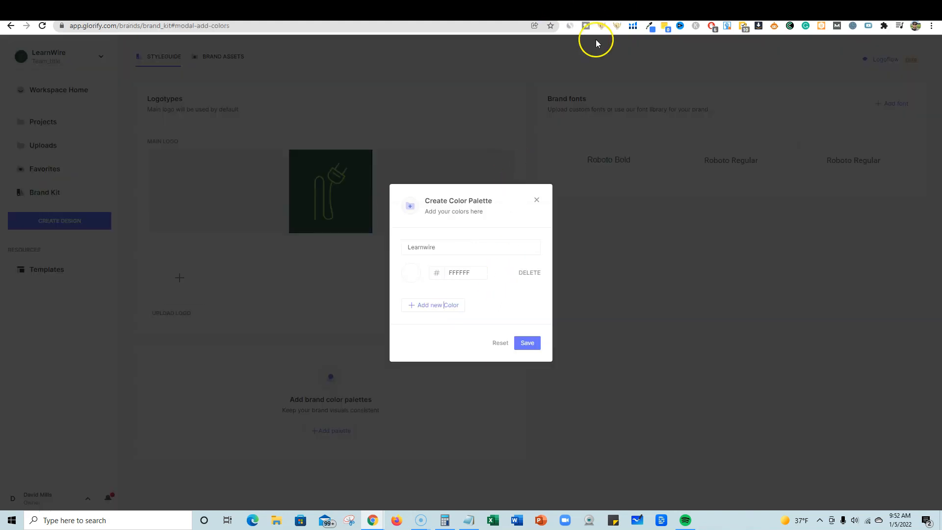
click(652, 28)
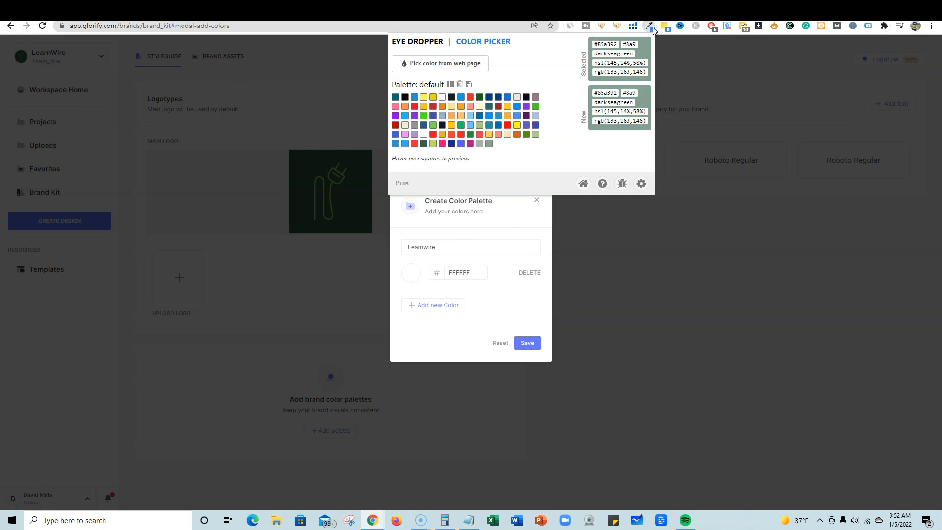
double_click(465, 272)
click(651, 28)
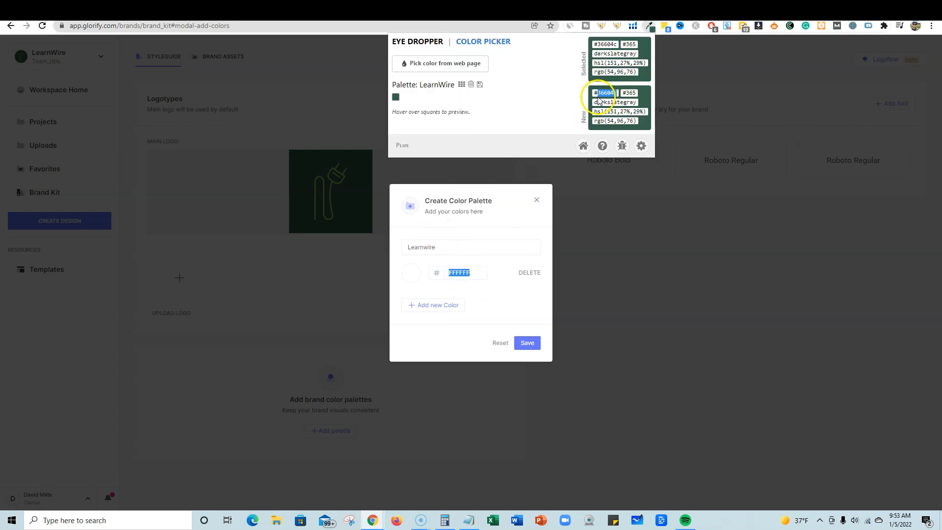
drag(474, 274, 417, 276)
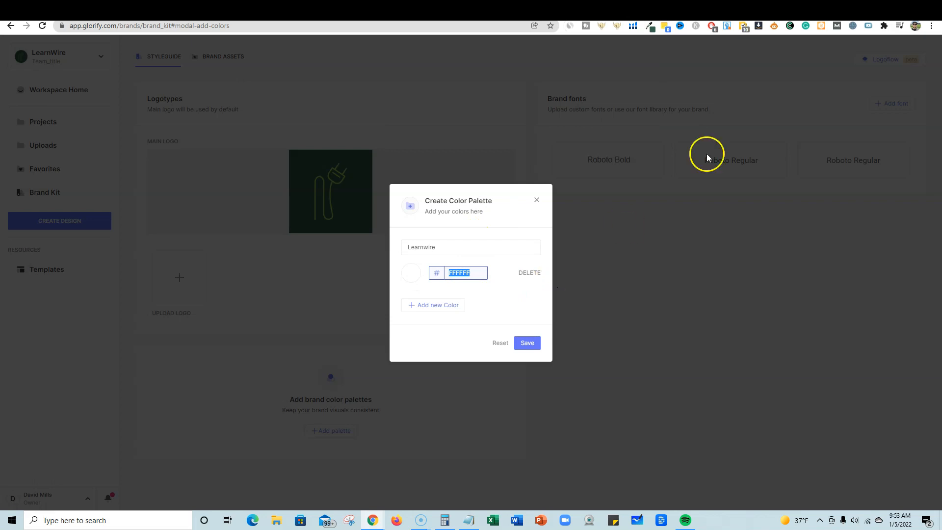
click(650, 27)
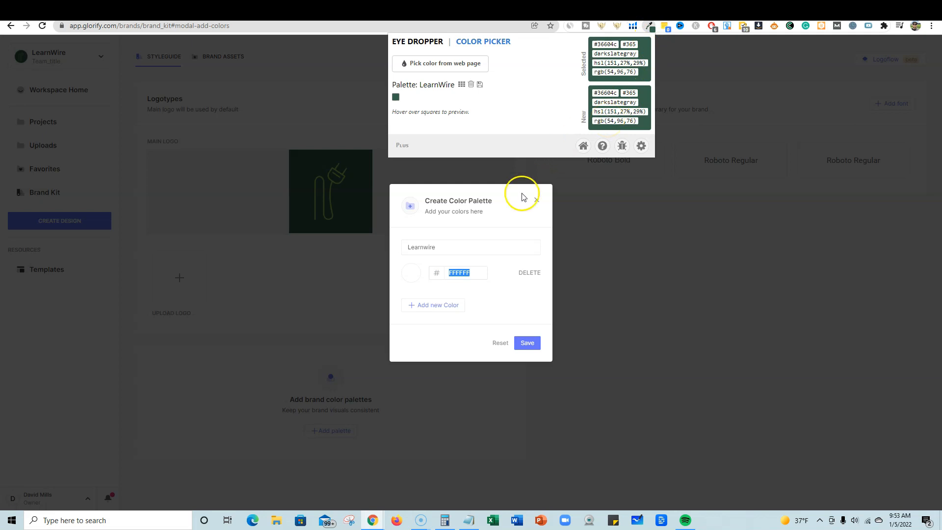
click(475, 276)
text(36604c)
click(528, 343)
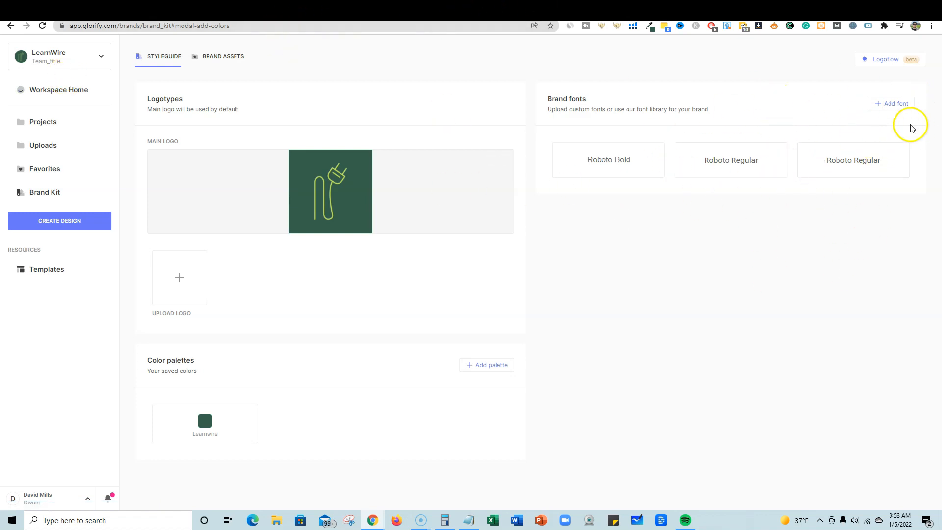
- Start adding a brand font, search the font library for "poppins" and clear the search
click(897, 104)
click(391, 246)
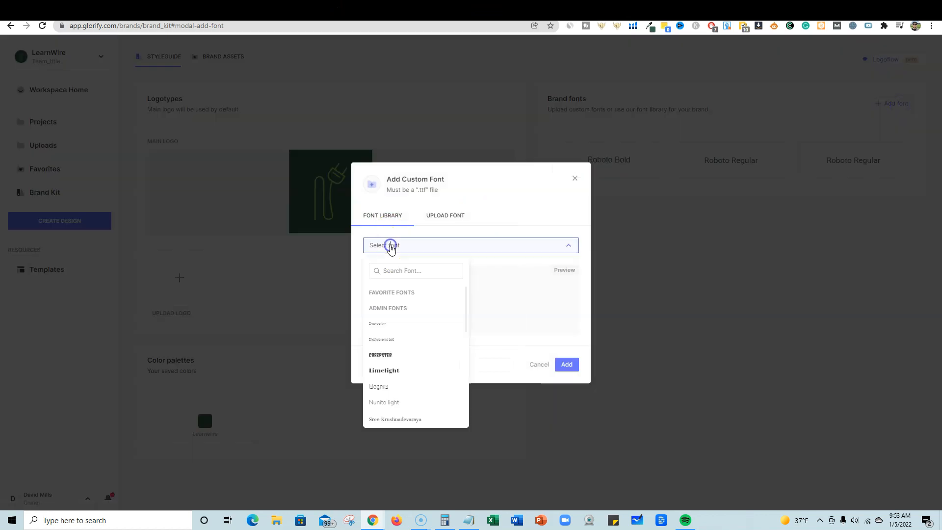
click(402, 271)
text(poppins)
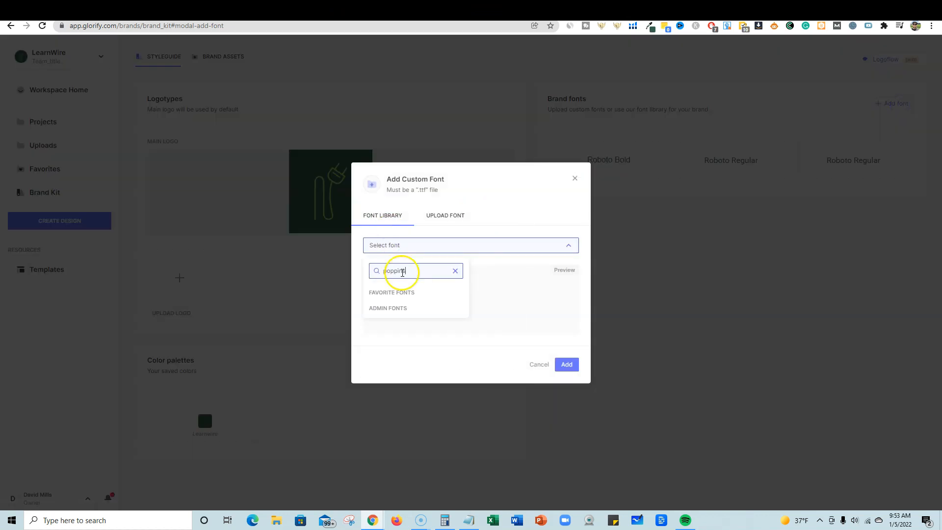
key(BackSpace)
key(BackSpace)
key(BackSpace)
key(BackSpace)
key(BackSpace)
key(BackSpace)
key(BackSpace)
- Try to add Open Sans Regular from the font library to the brand fonts, and check the Roboto Bold entry
scroll(407, 343, down, 5)
scroll(405, 398, up, 5)
scroll(417, 324, down, 1)
scroll(417, 324, down, 5)
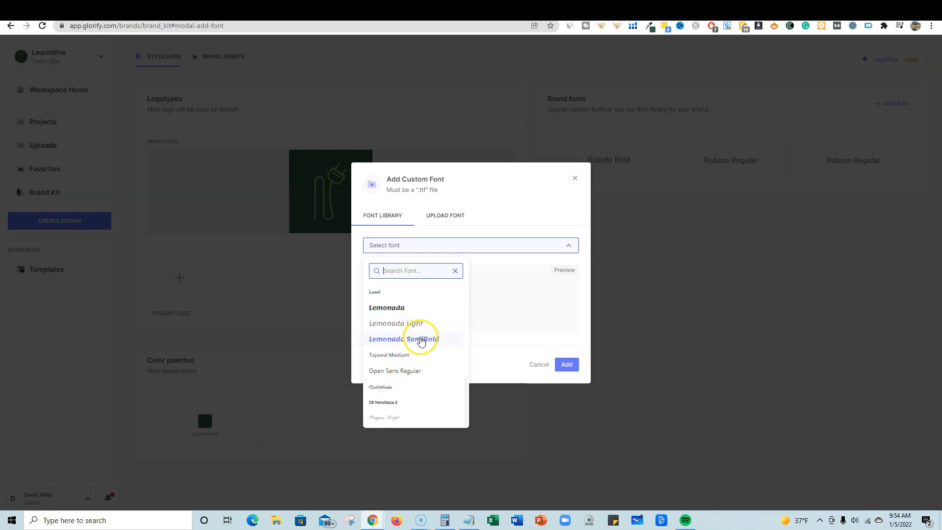
scroll(411, 395, up, 2)
scroll(417, 324, down, 1)
scroll(416, 327, down, 1)
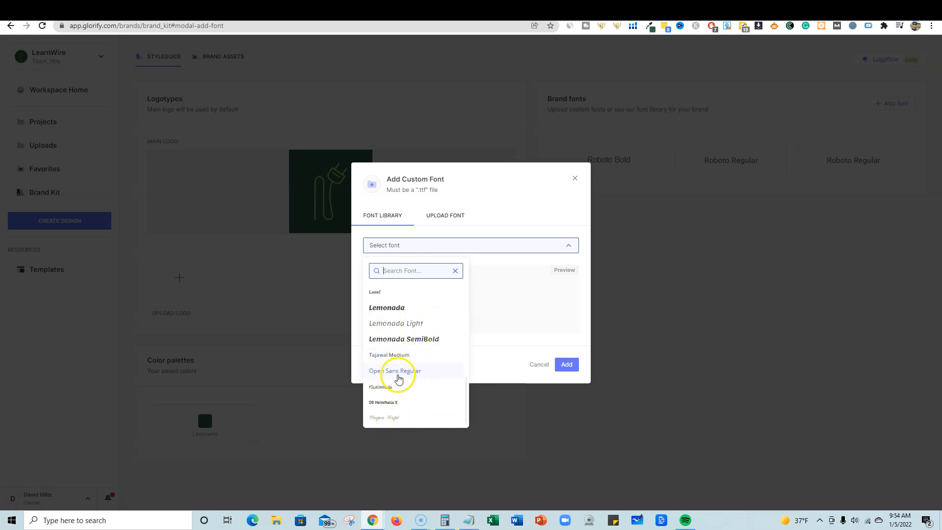
click(398, 374)
click(565, 365)
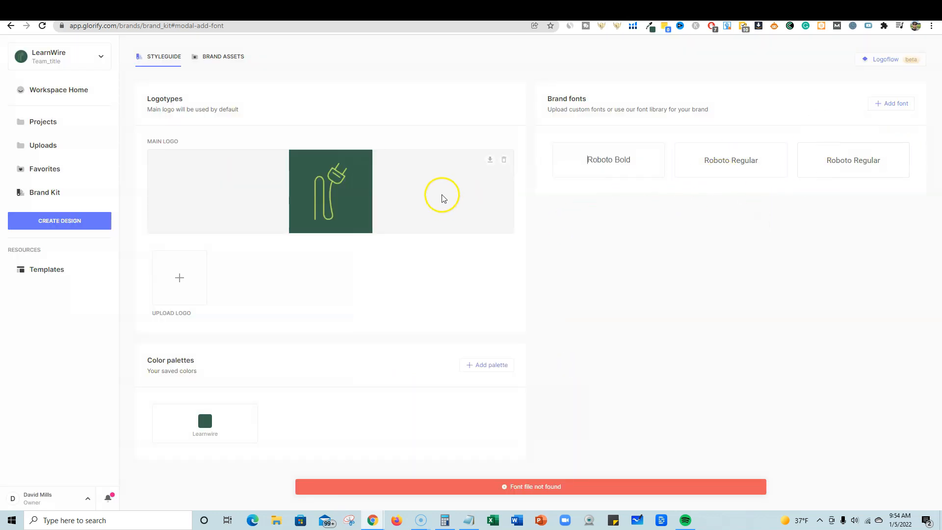
click(609, 164)
click(612, 189)
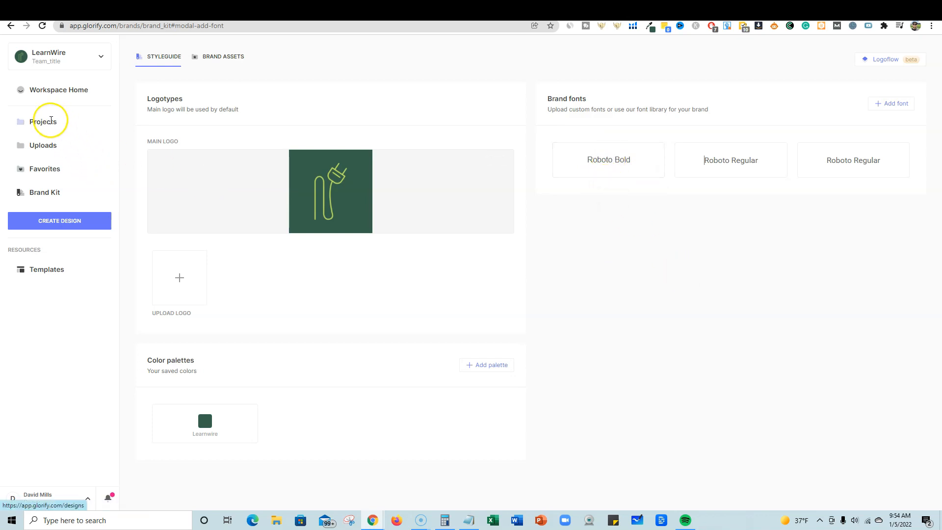
- Browse the Glorify template library by format and filter it by the Ebook category
click(47, 270)
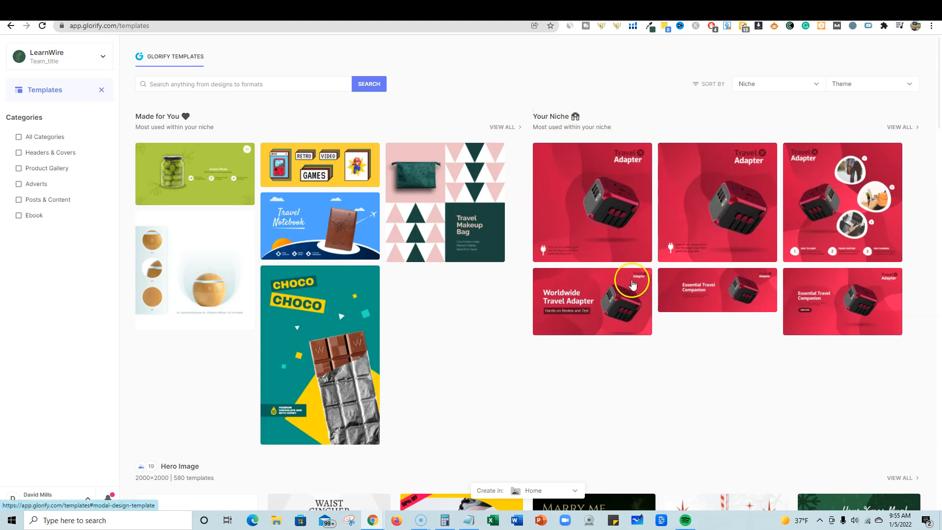
scroll(692, 284, down, 6)
scroll(692, 285, down, 7)
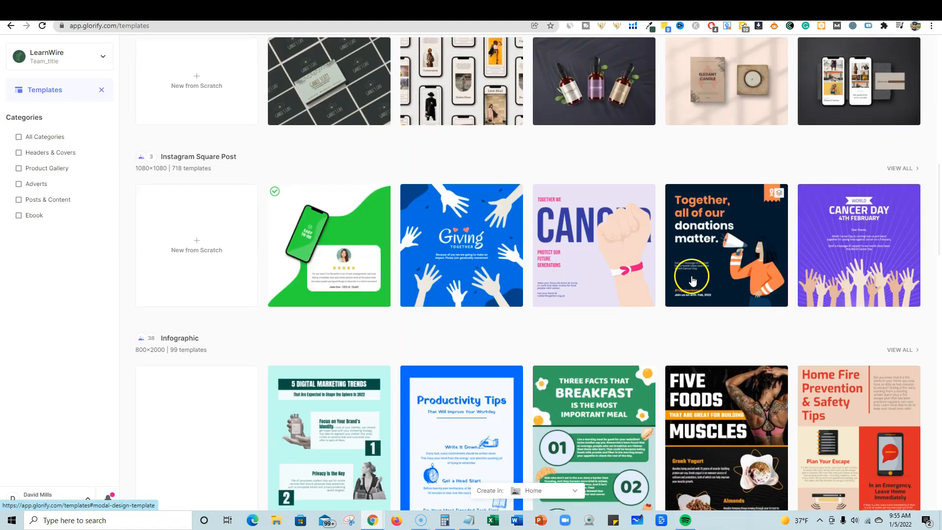
scroll(691, 277, up, 13)
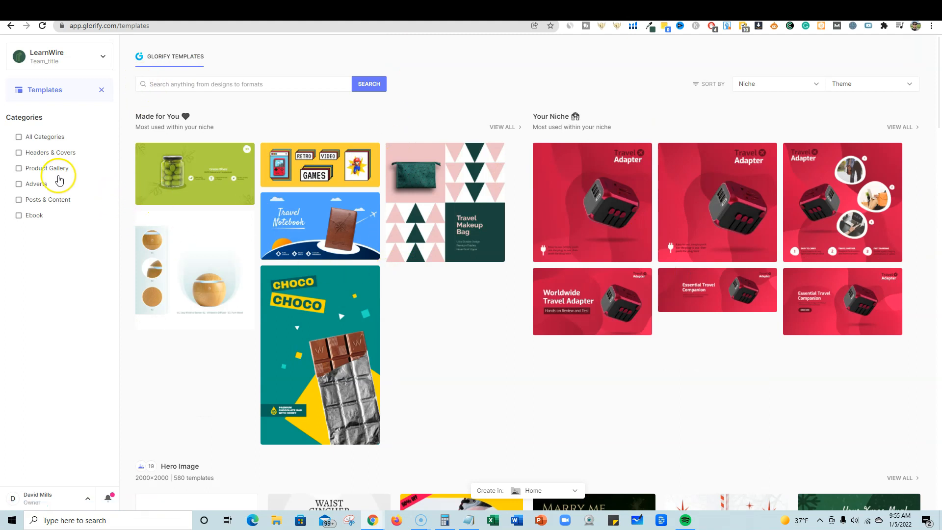
click(19, 216)
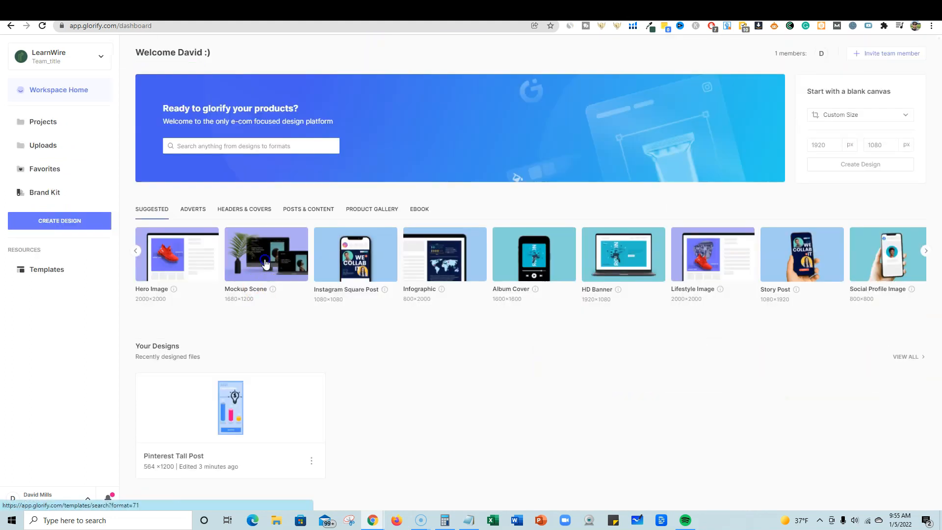
- Browse the Mockup Scene templates from the workspace home and create a design from the Fashionate Website template
click(265, 263)
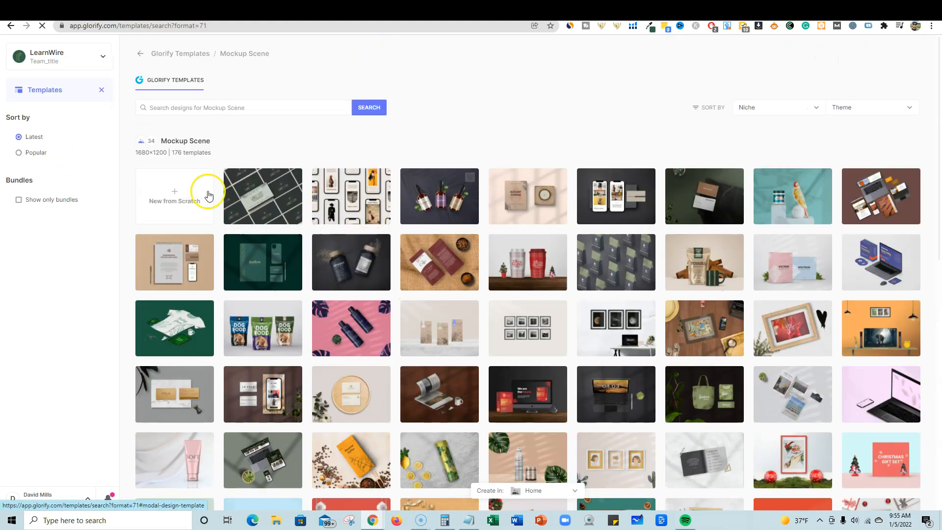
scroll(368, 260, down, 5)
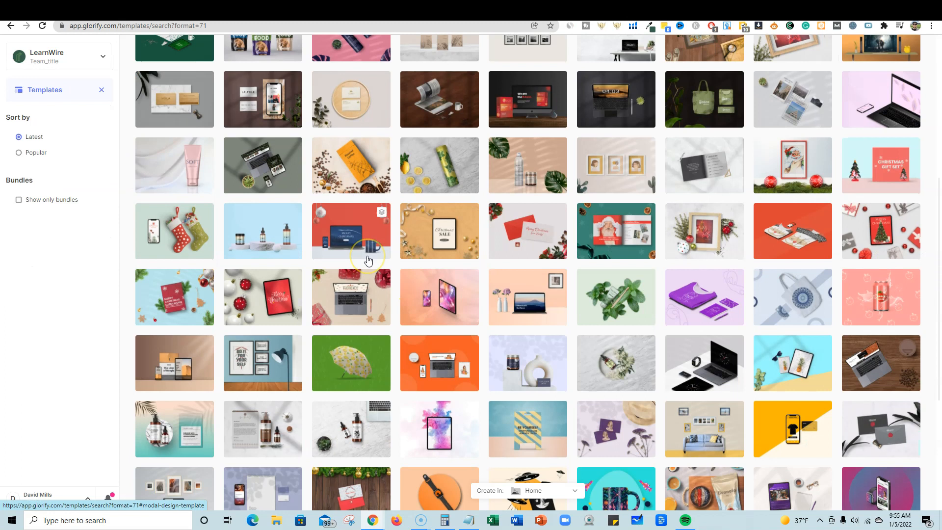
scroll(368, 260, down, 10)
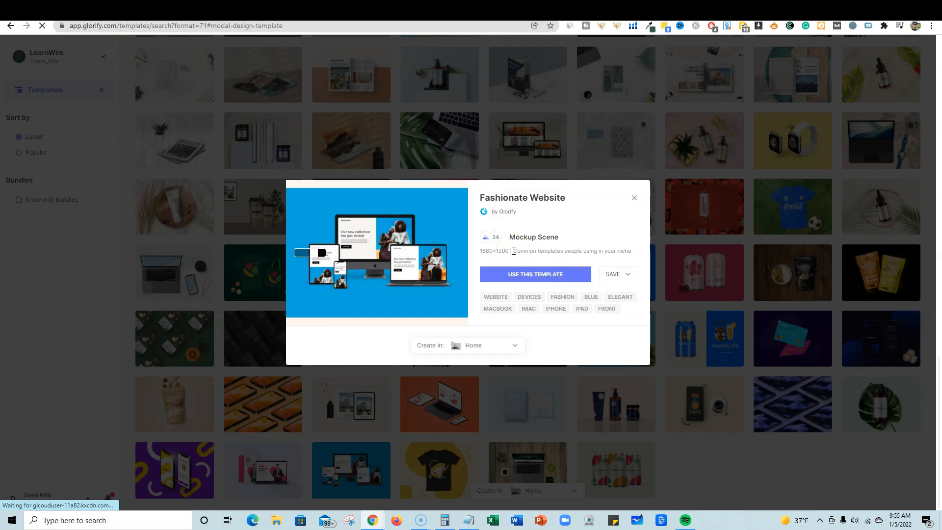
click(527, 275)
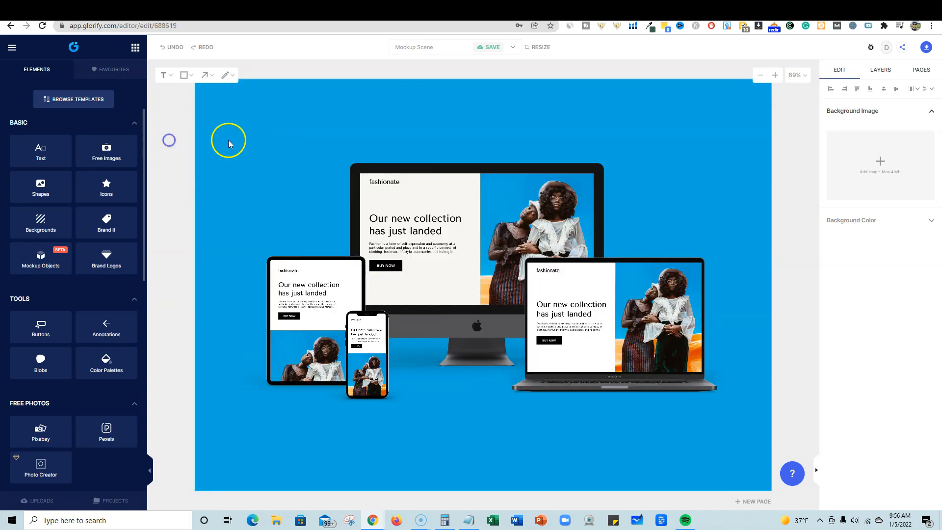
- Look through the editor's options for the pencil, arrow and shape drawing tools
click(227, 75)
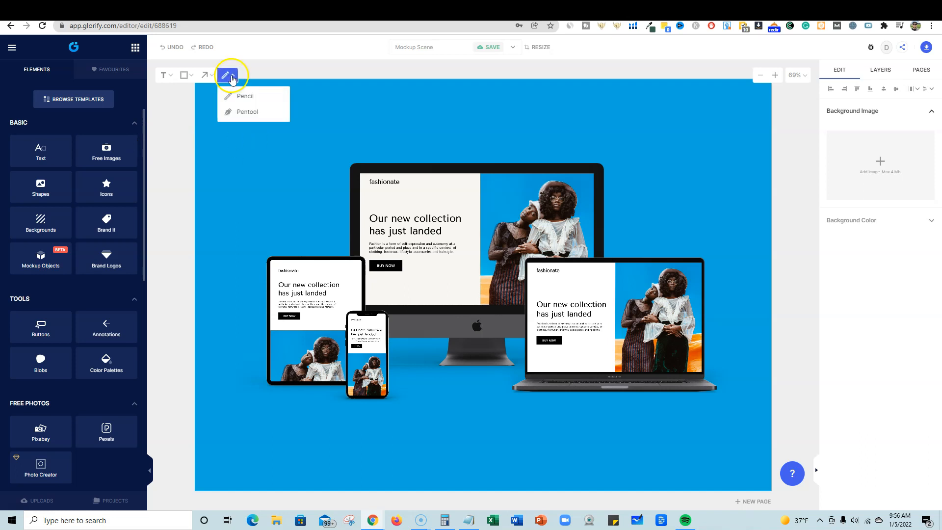
click(208, 76)
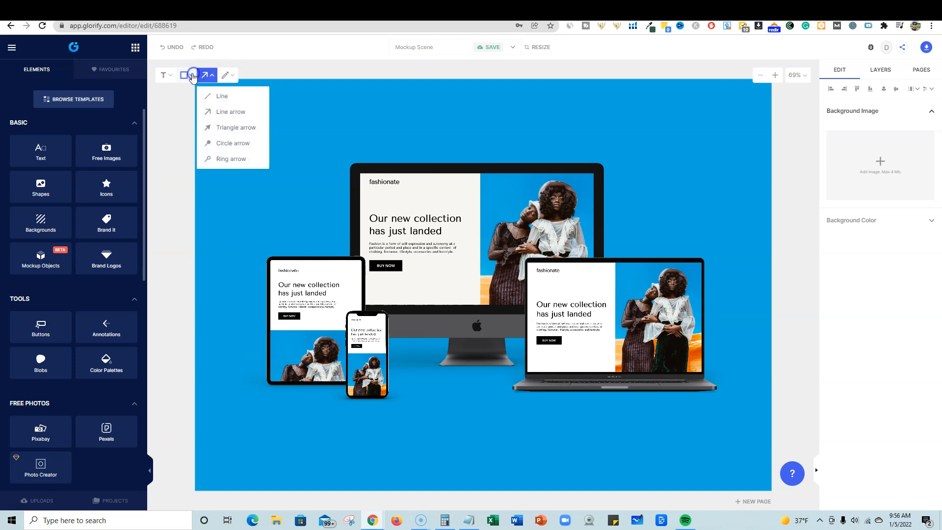
click(192, 76)
click(191, 76)
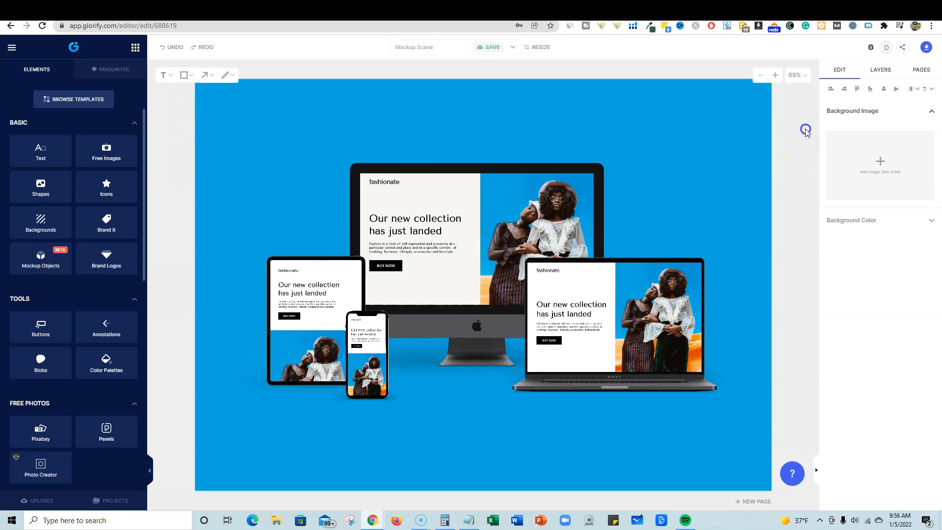
- Examine the mockup's background color settings and color picker, and close the picker
click(927, 221)
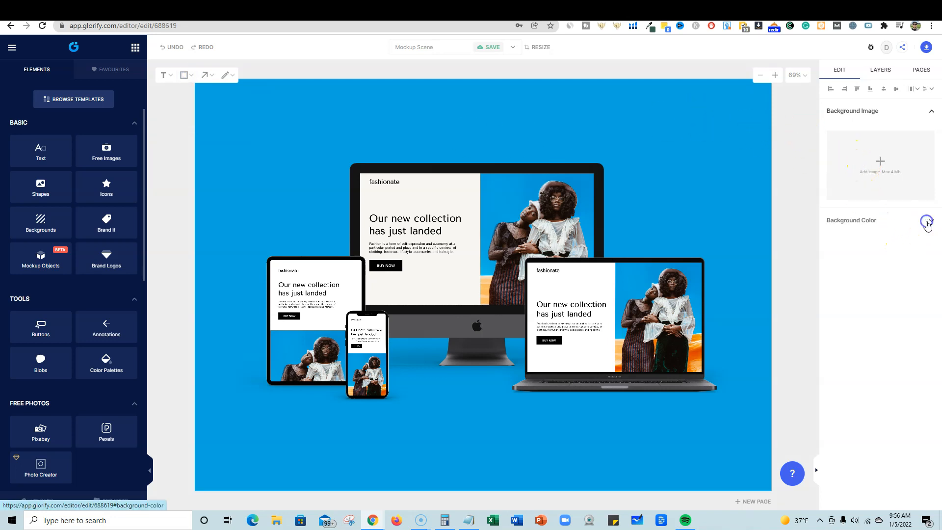
click(887, 248)
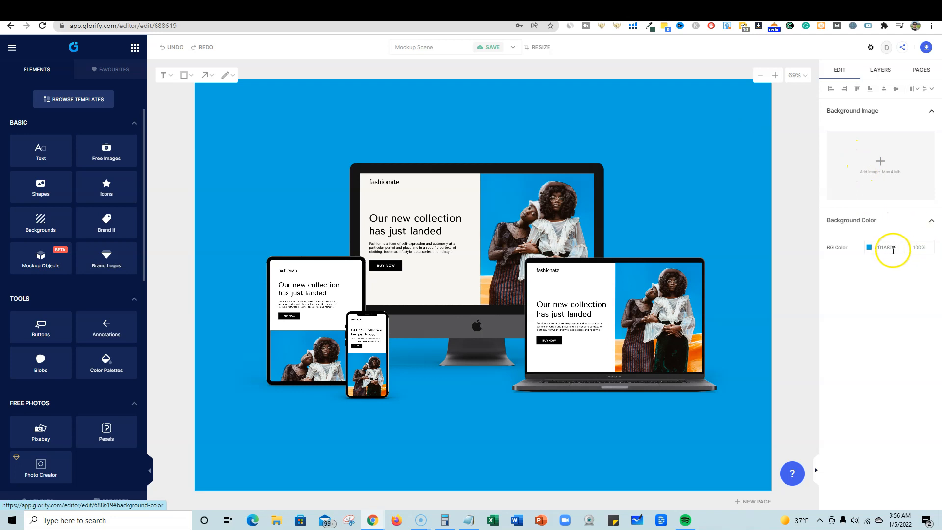
click(869, 247)
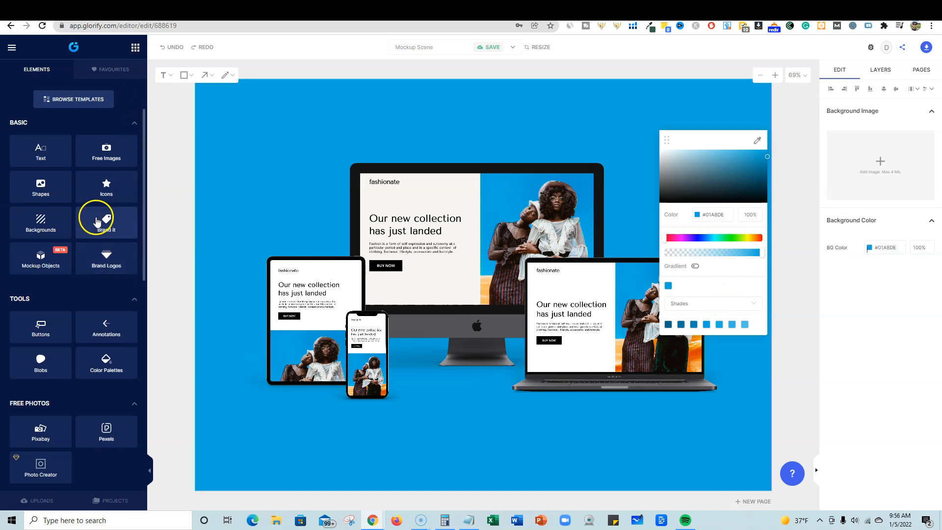
click(251, 174)
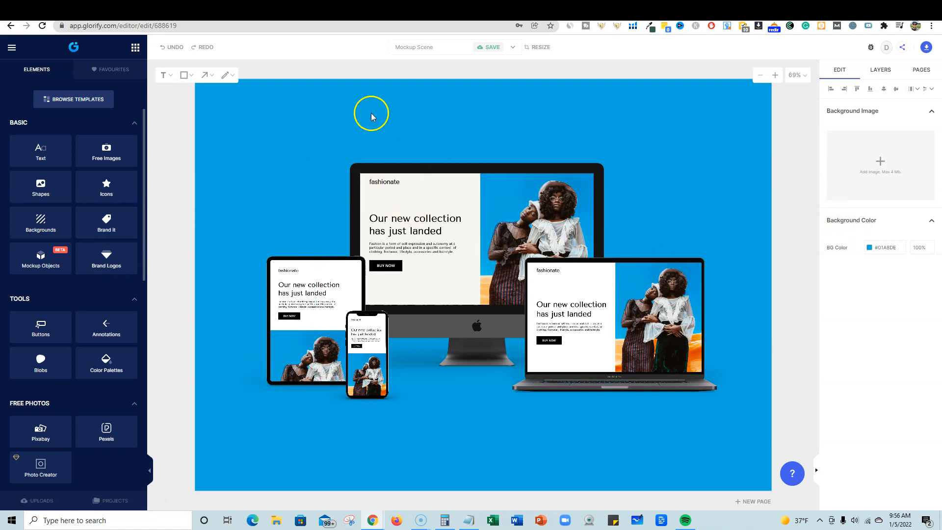
- Check the Brand it! section of the editor and view the saved favourites
click(106, 225)
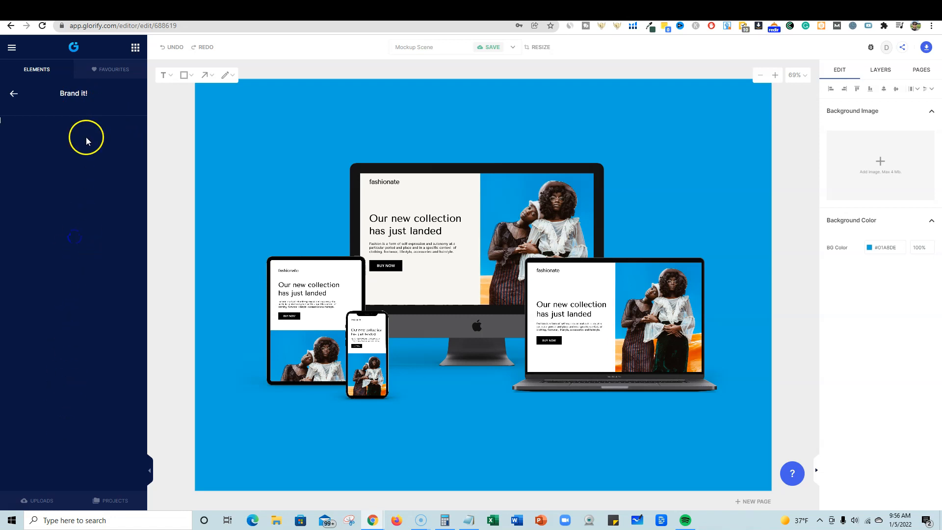
click(43, 104)
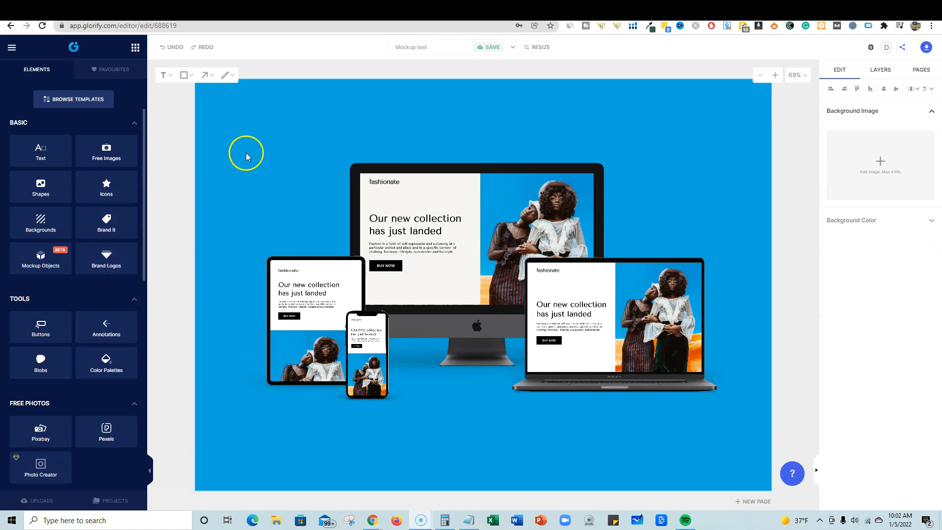
click(108, 230)
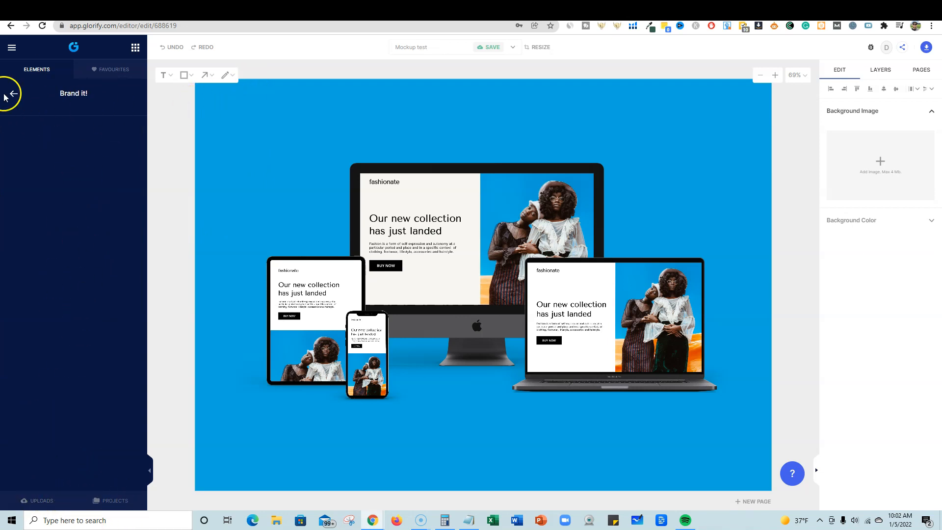
click(101, 69)
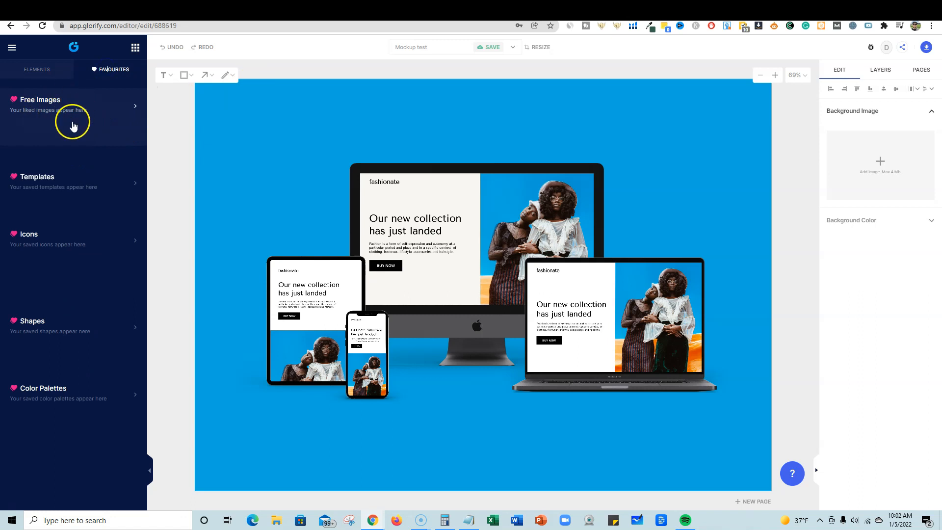
- View the saved color palettes and change the mockup's background color to green #00FF65
click(49, 396)
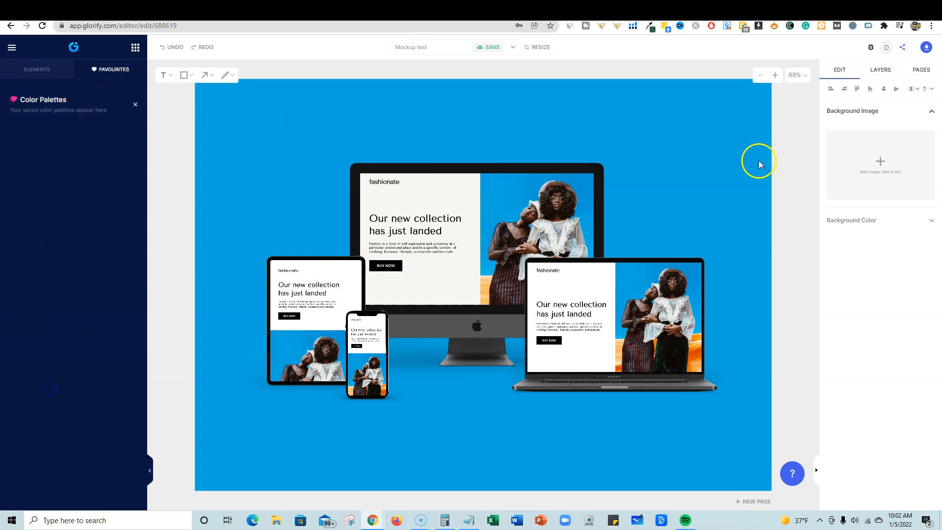
click(864, 220)
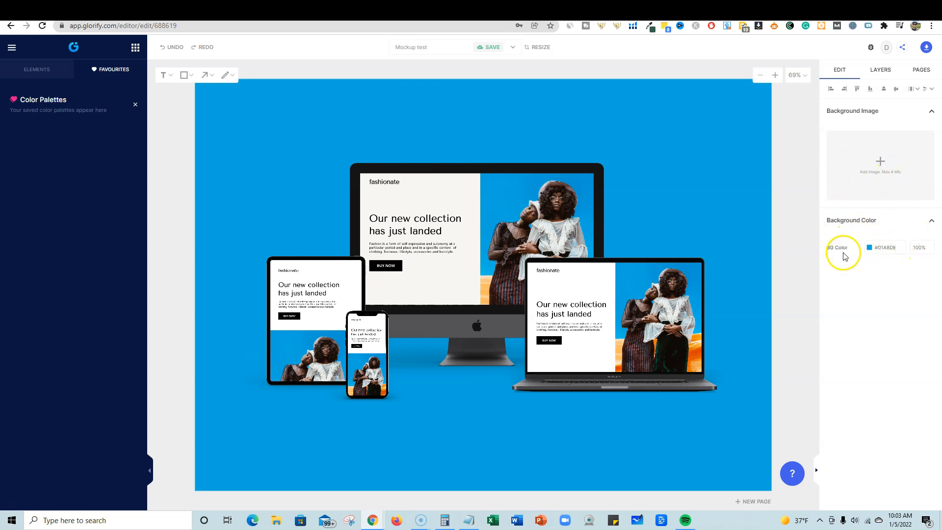
click(869, 248)
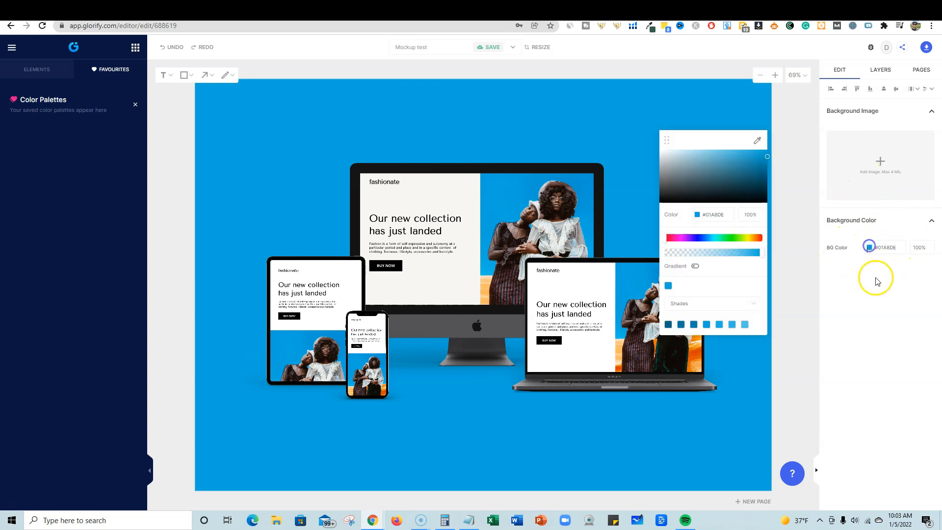
click(727, 238)
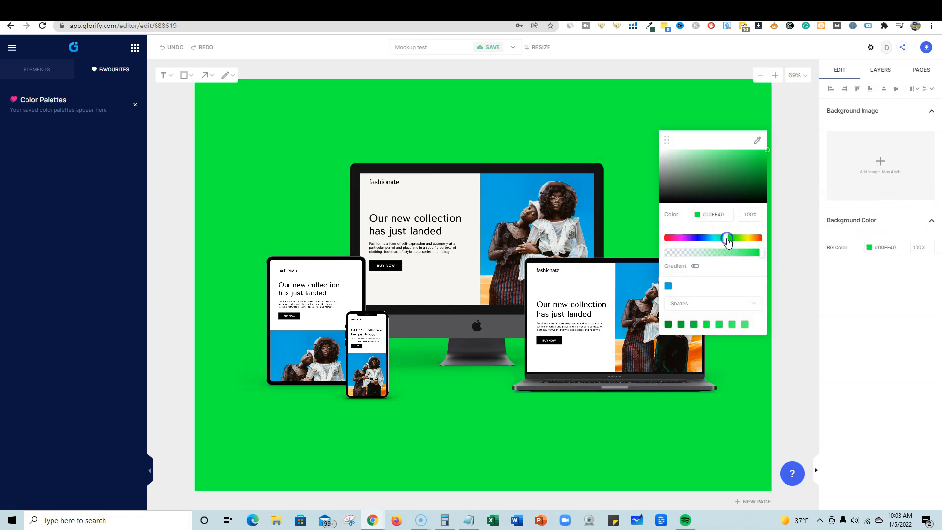
mouse_move(727, 240)
mouse_down()
mouse_move(760, 239)
mouse_move(709, 238)
mouse_move(724, 240)
mouse_up()
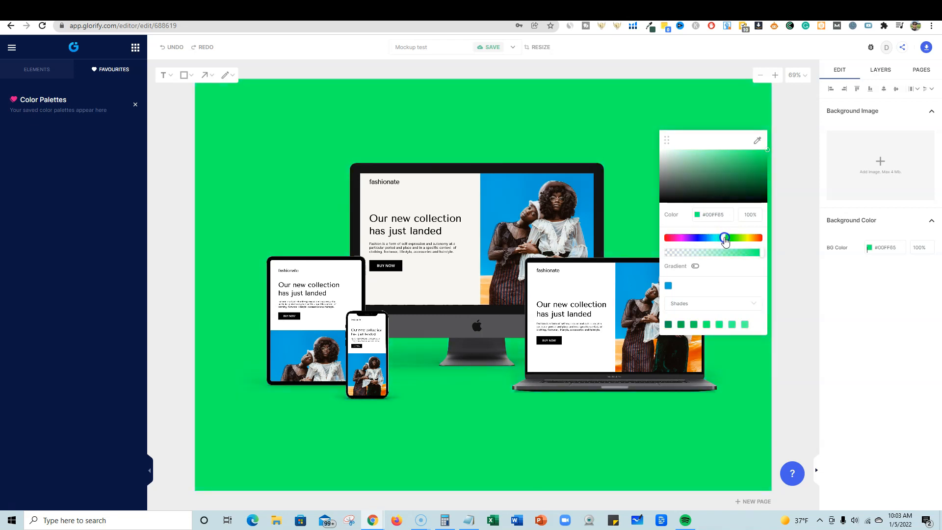
click(871, 294)
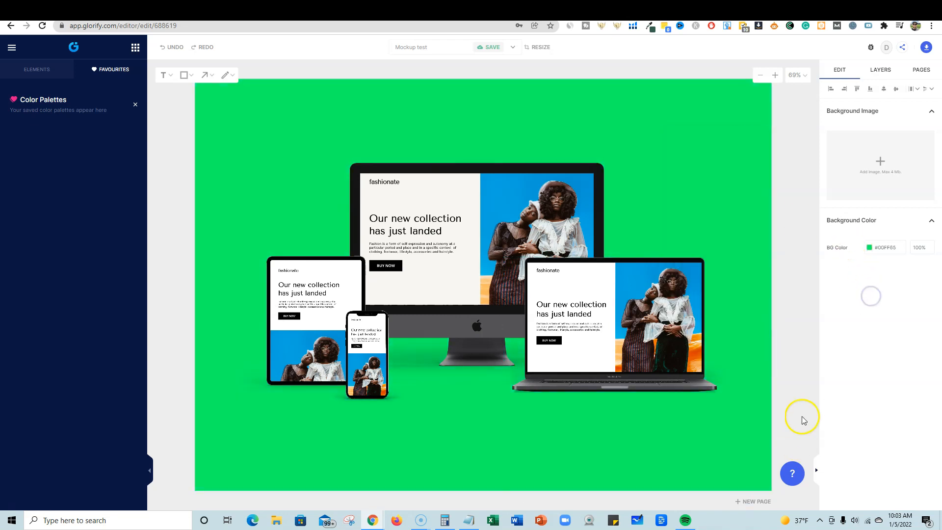
- Reposition the devices in the mockup, shifting the laptop slightly left and the desktop monitor up to the canvas's upper edge
click(437, 234)
mouse_move(437, 234)
mouse_down()
mouse_move(413, 247)
mouse_move(400, 209)
mouse_move(429, 247)
mouse_move(421, 212)
mouse_move(475, 234)
mouse_move(349, 185)
mouse_move(356, 302)
mouse_move(448, 206)
mouse_move(422, 183)
mouse_move(471, 210)
mouse_move(462, 228)
mouse_move(444, 216)
mouse_move(437, 154)
mouse_move(373, 221)
mouse_move(427, 221)
mouse_up()
drag(579, 328, 634, 336)
click(690, 198)
drag(400, 190, 400, 199)
click(676, 199)
click(546, 187)
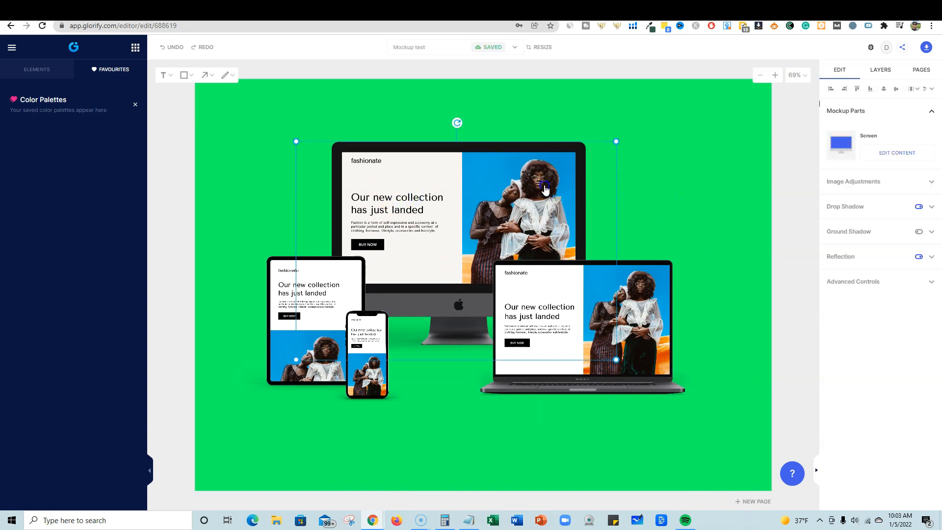
drag(545, 183, 556, 134)
click(273, 143)
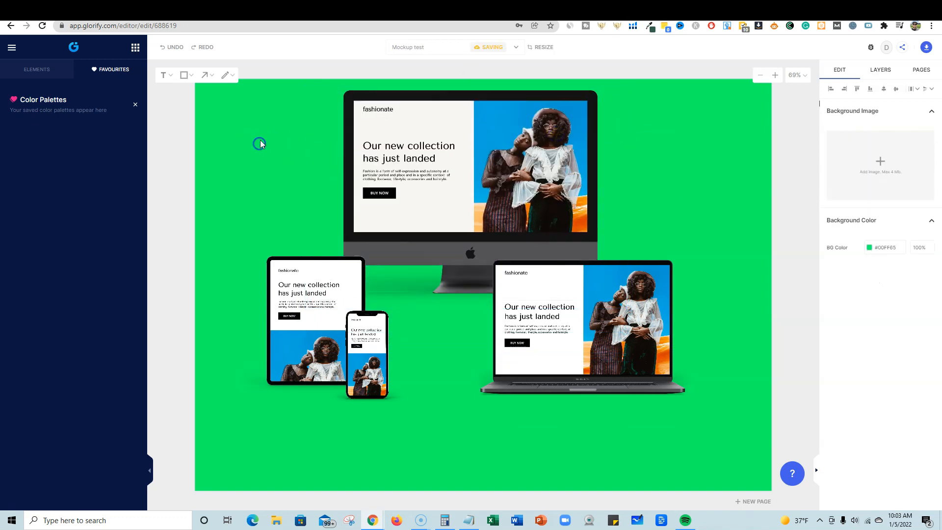
- Add the free image of hands holding a phone over a laptop and size it to cover the desktop monitor's screen
click(35, 68)
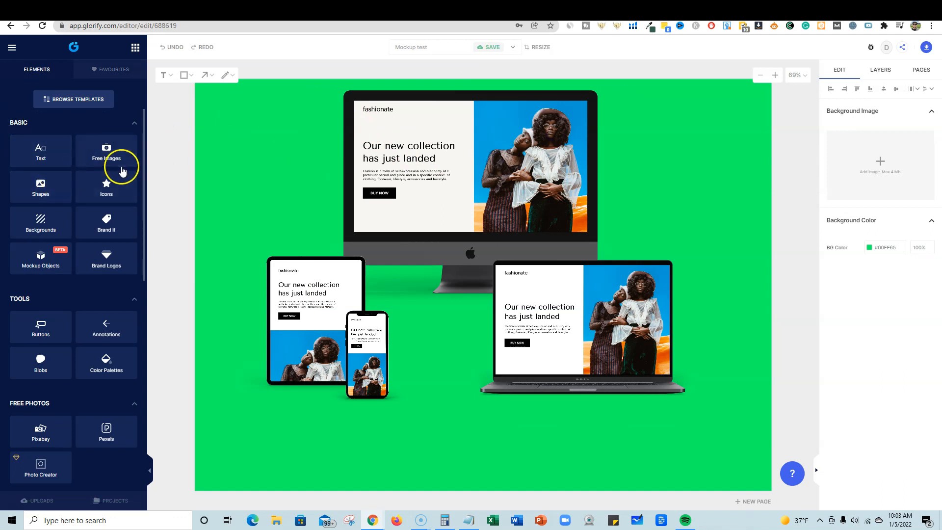
click(120, 160)
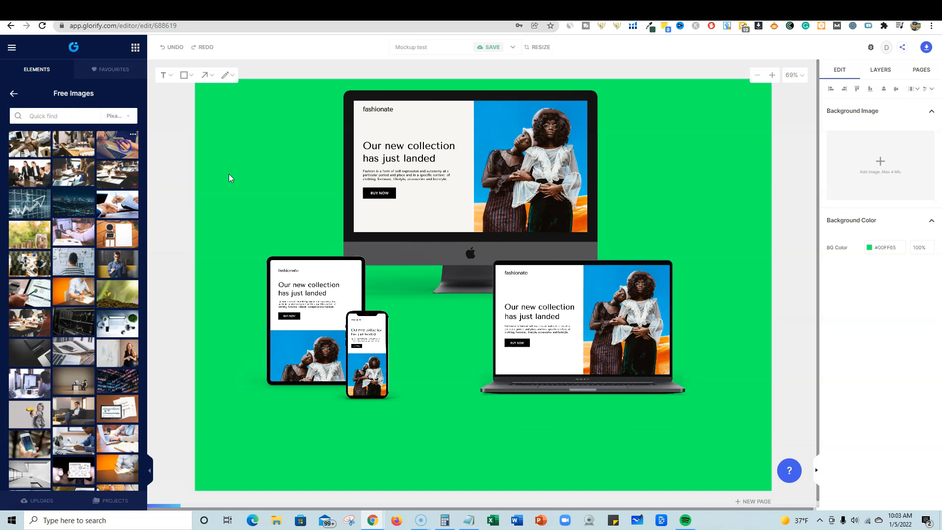
drag(331, 169, 473, 178)
click(562, 169)
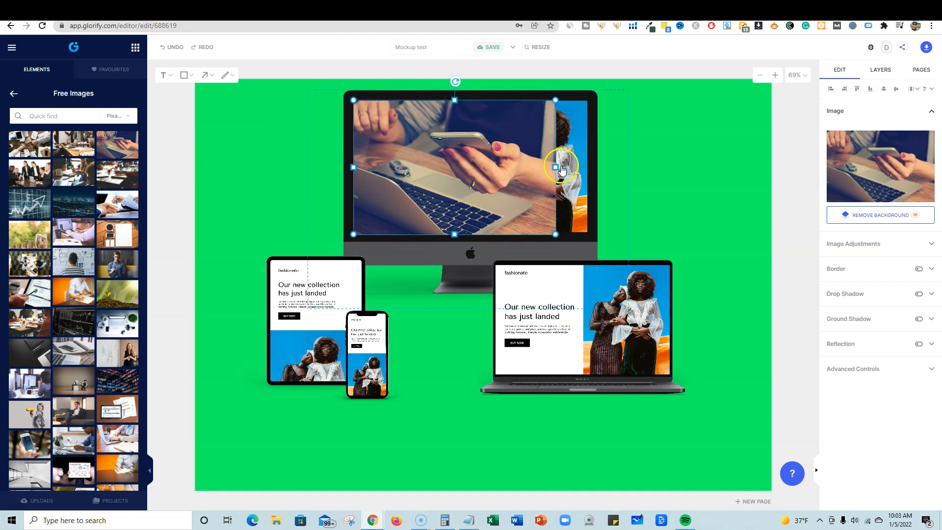
drag(558, 169, 641, 175)
click(657, 177)
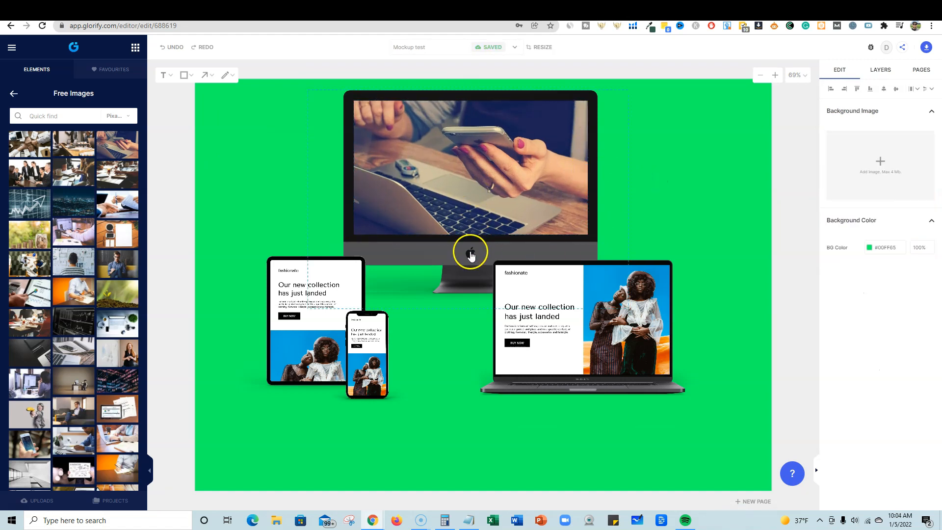
- Group the phone photo with the desktop monitor and move the group down and slightly left, closer to the other devices
click(464, 259)
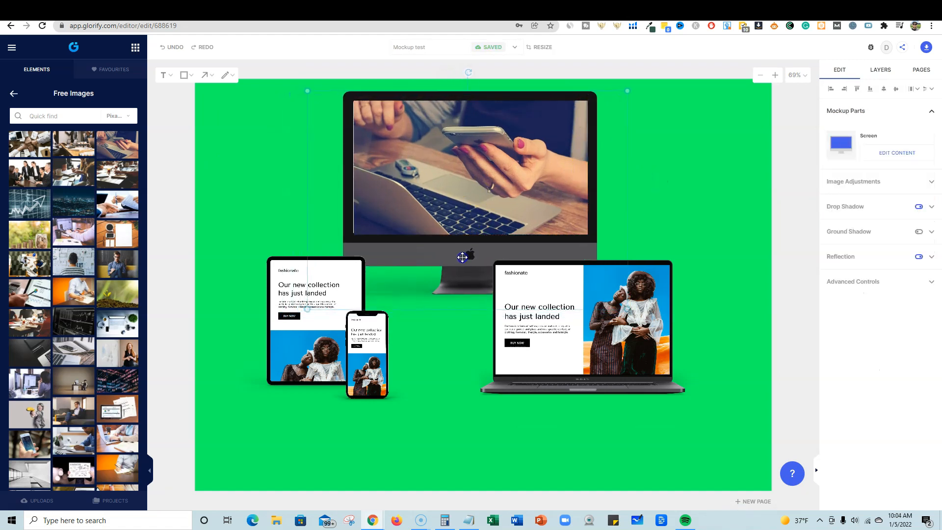
click(661, 176)
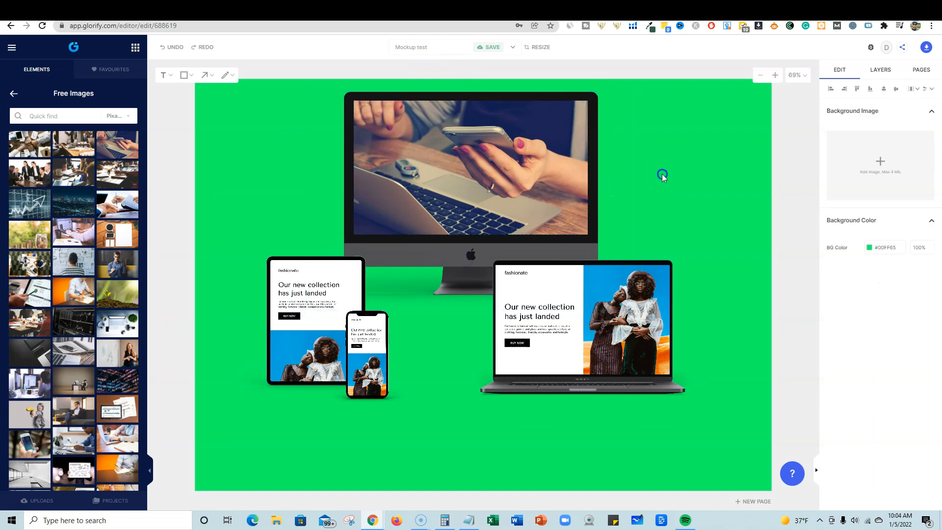
click(598, 101)
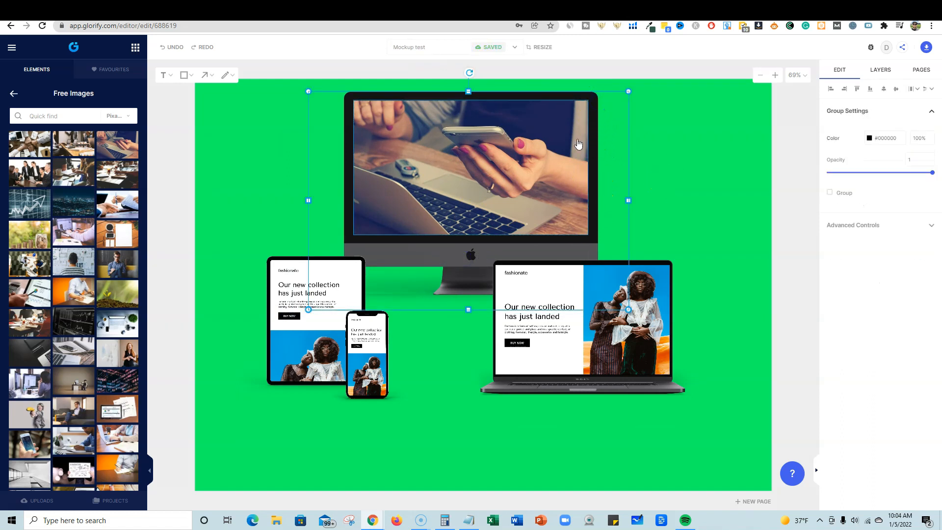
click(905, 92)
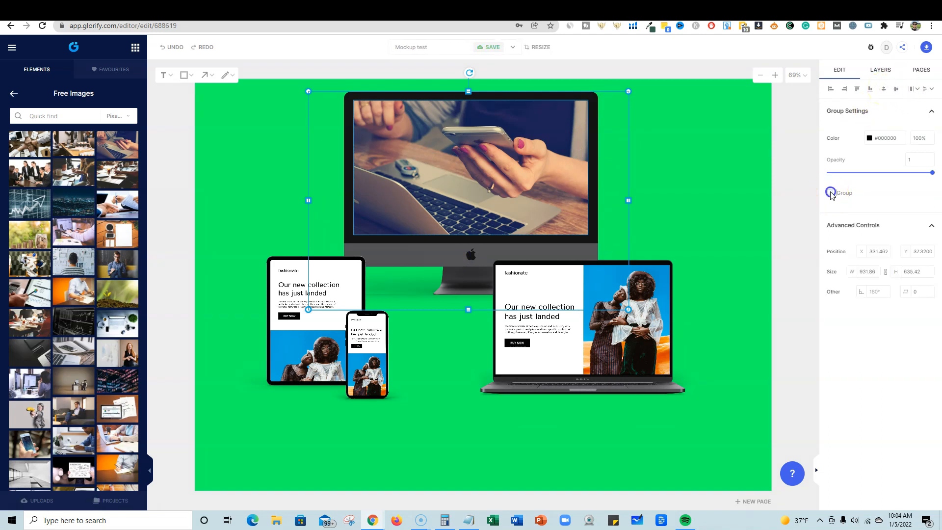
click(672, 147)
drag(558, 154, 538, 178)
click(671, 135)
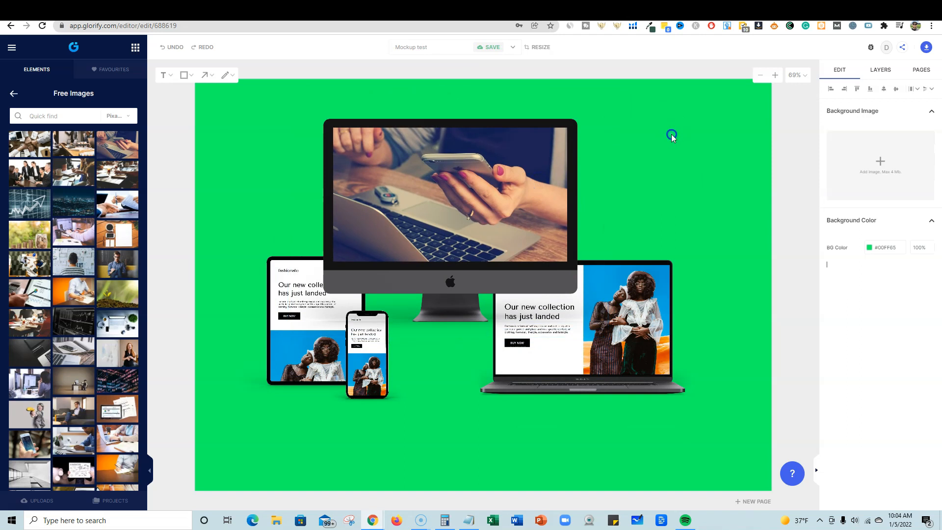
- Send the grouped monitor and photo to the back, behind the tablet, phone and laptop
click(483, 227)
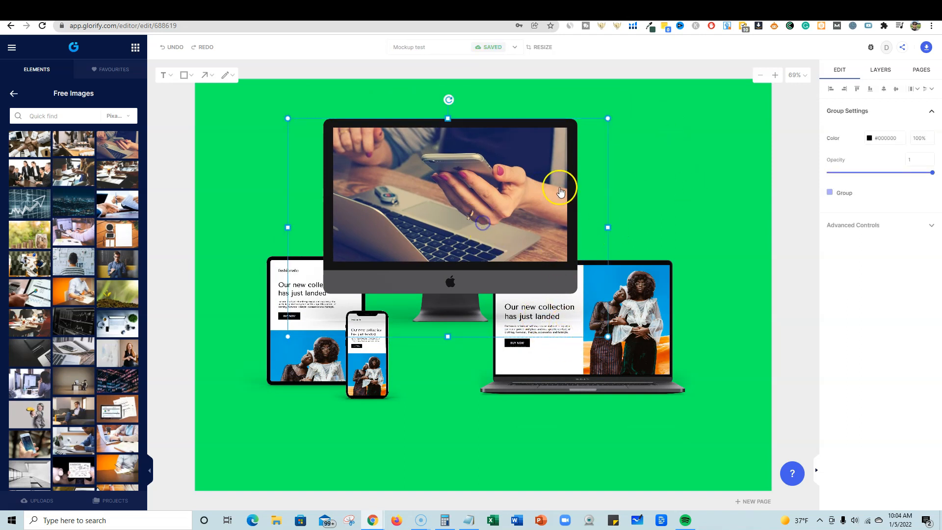
right_click(508, 188)
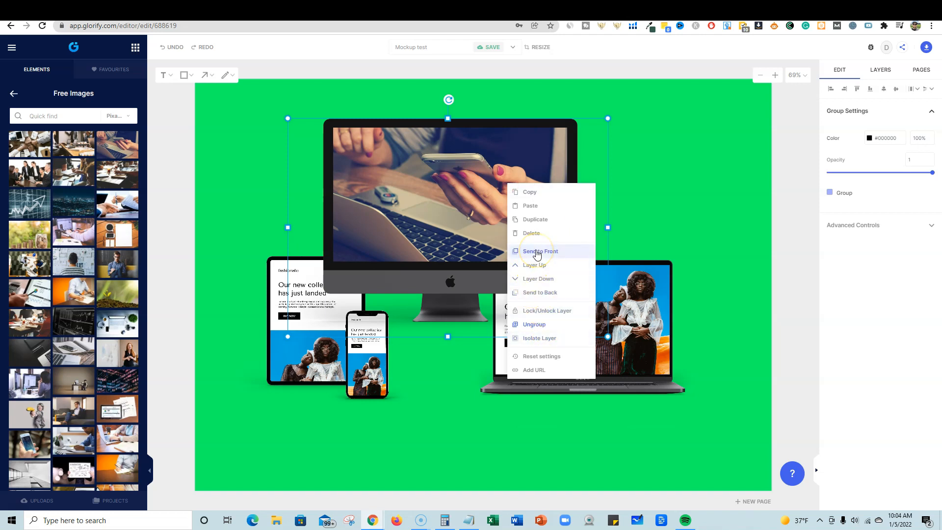
click(540, 292)
click(715, 230)
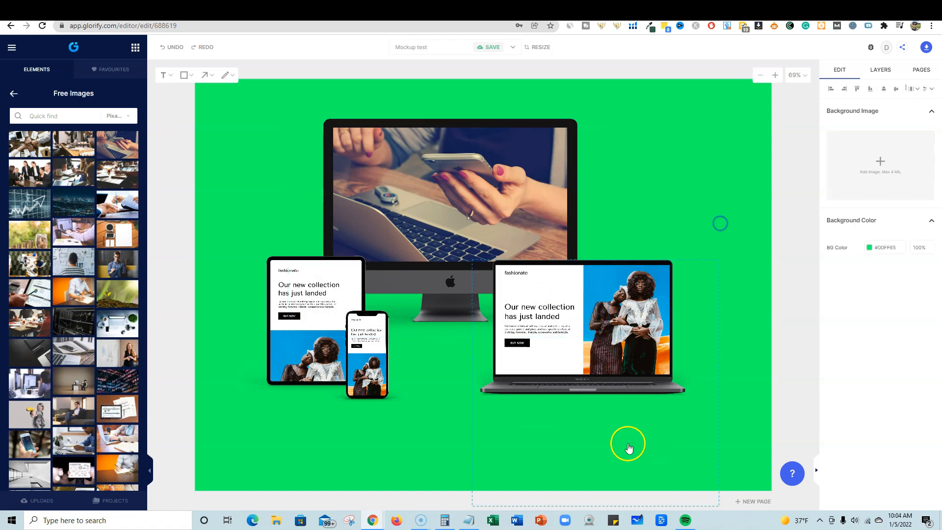
- Enlarge the tablet mockup in front of the monitor and move the phone to the tablet's lower right corner
click(456, 441)
click(554, 274)
click(317, 301)
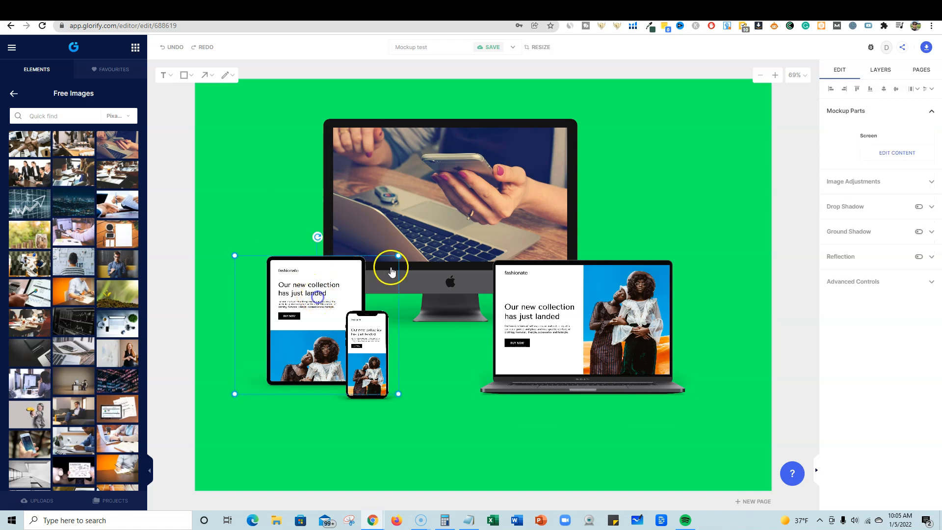
drag(398, 255, 587, 244)
drag(410, 275, 385, 292)
click(372, 346)
drag(371, 346, 394, 367)
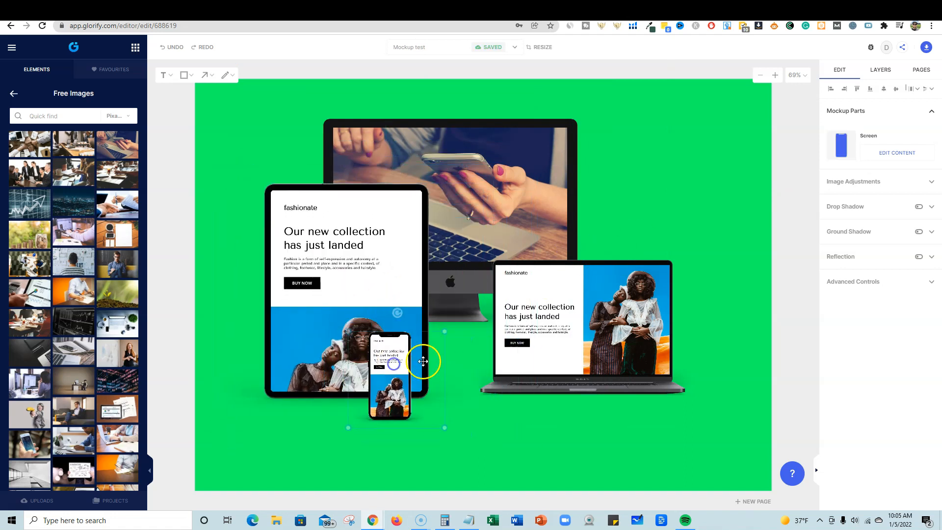
click(692, 267)
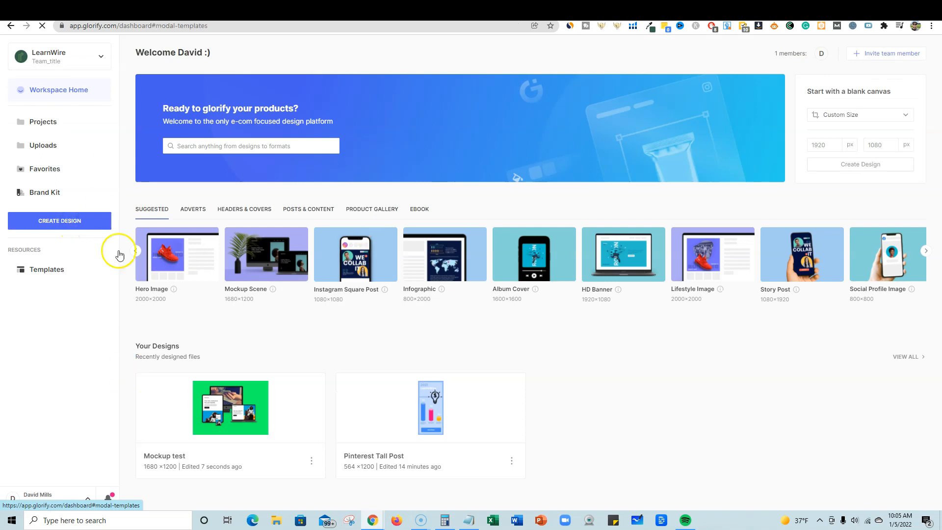
- Create a new Hero Image design from the RGB Gaming Keyboard template
click(106, 222)
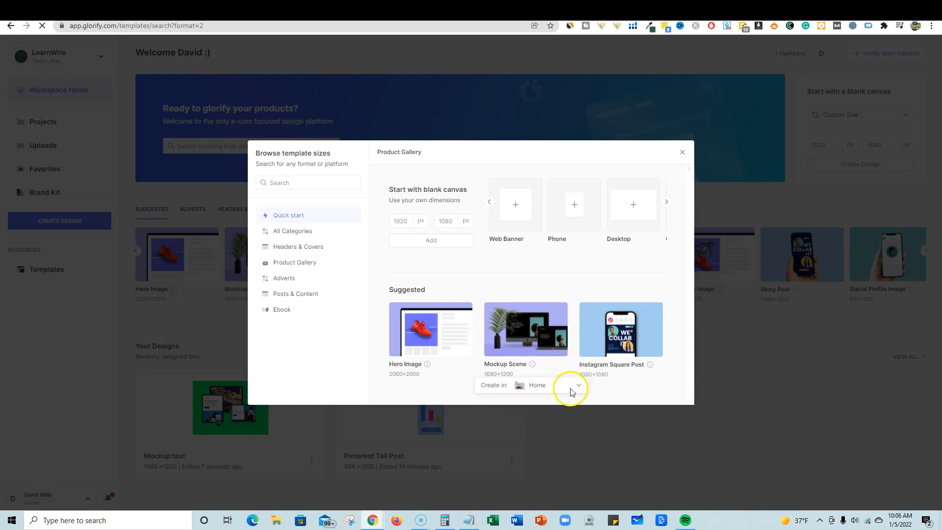
click(446, 354)
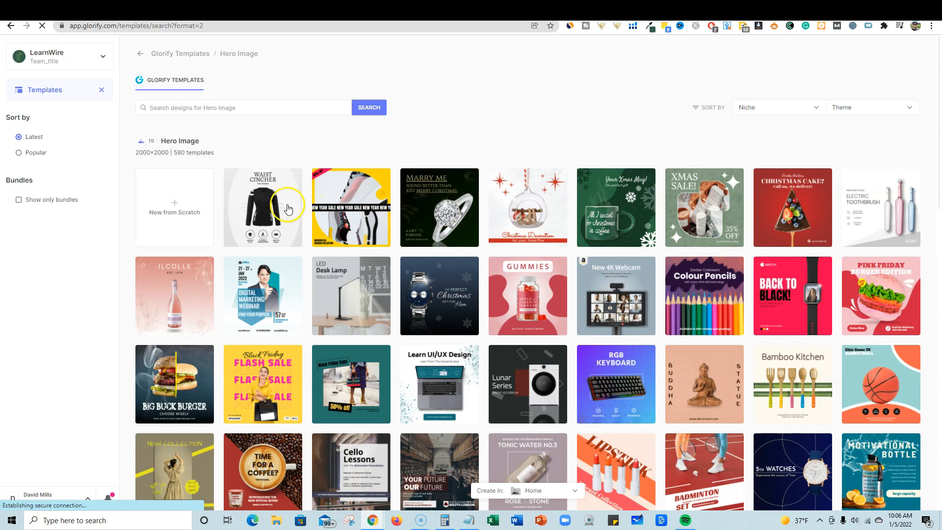
scroll(289, 210, down, 1)
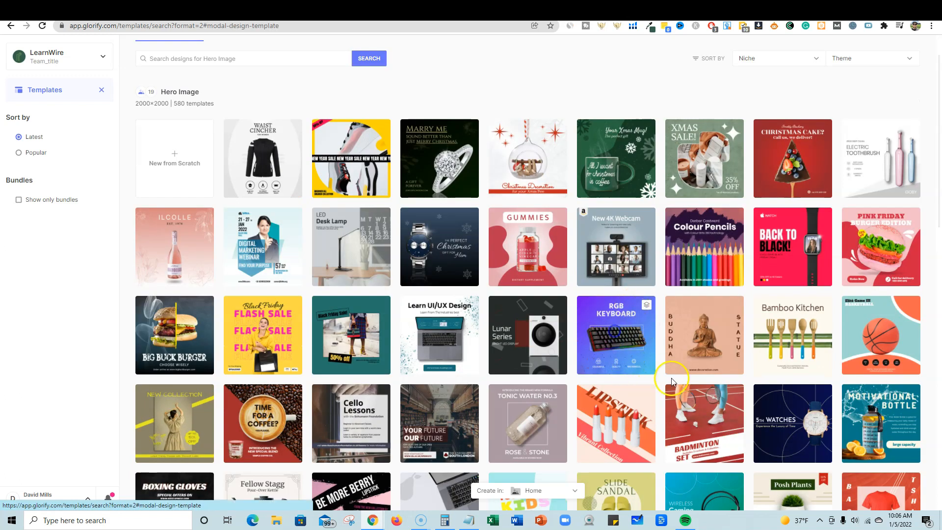
click(640, 364)
click(551, 268)
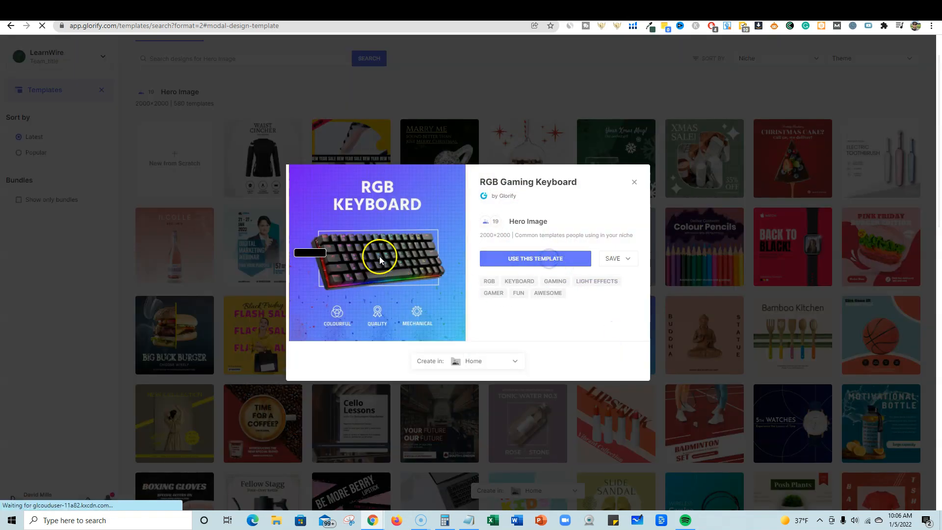
- Delete the keyboard picture from the center of the Hero Image design
click(456, 304)
drag(478, 289, 453, 298)
key(Delete)
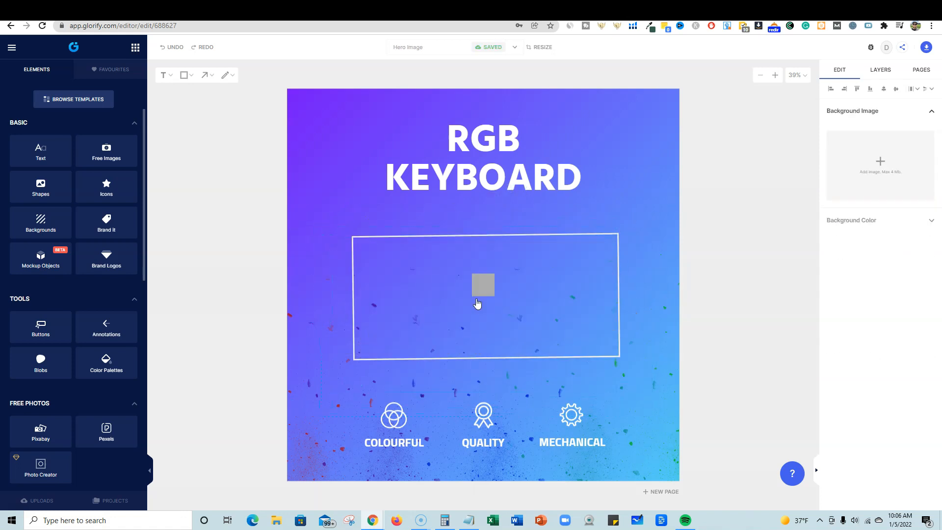
- Add the free image of the man pointing a banana and enlarge it over the white frame below the title
click(108, 158)
click(29, 289)
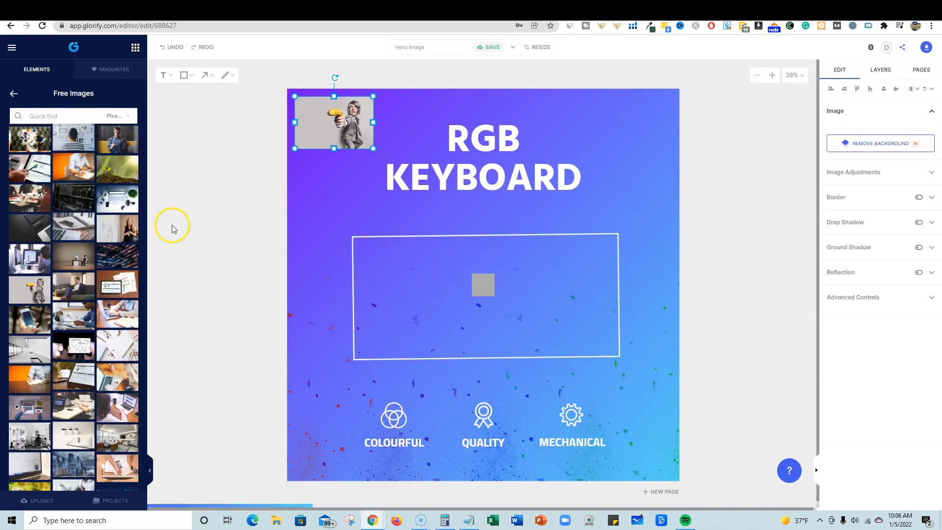
drag(349, 140, 401, 260)
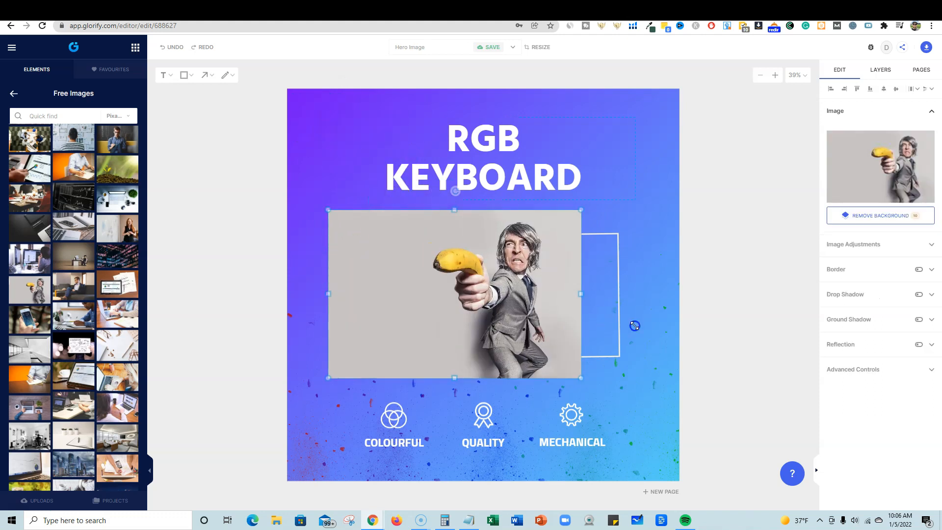
drag(715, 352, 723, 359)
drag(552, 328, 553, 315)
click(650, 152)
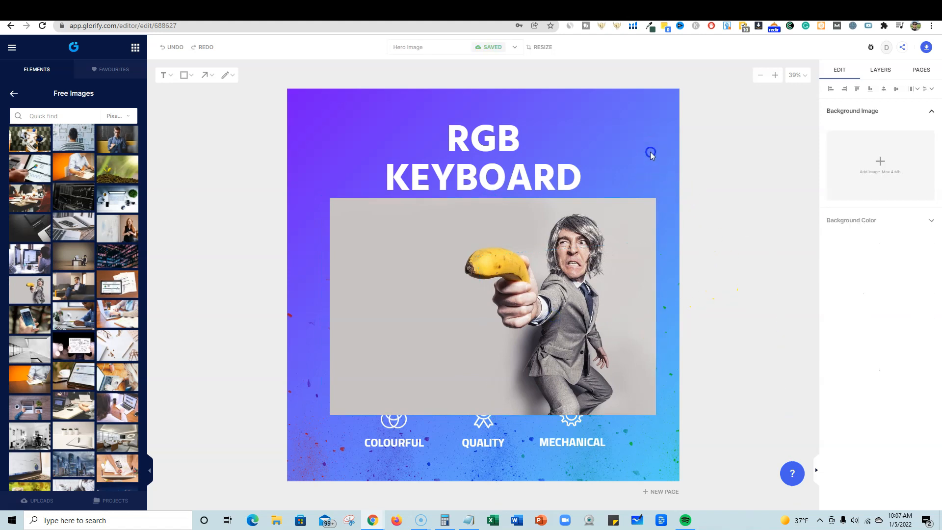
- Remove the background from the banana man image, check the cutout preview and apply the result
click(506, 285)
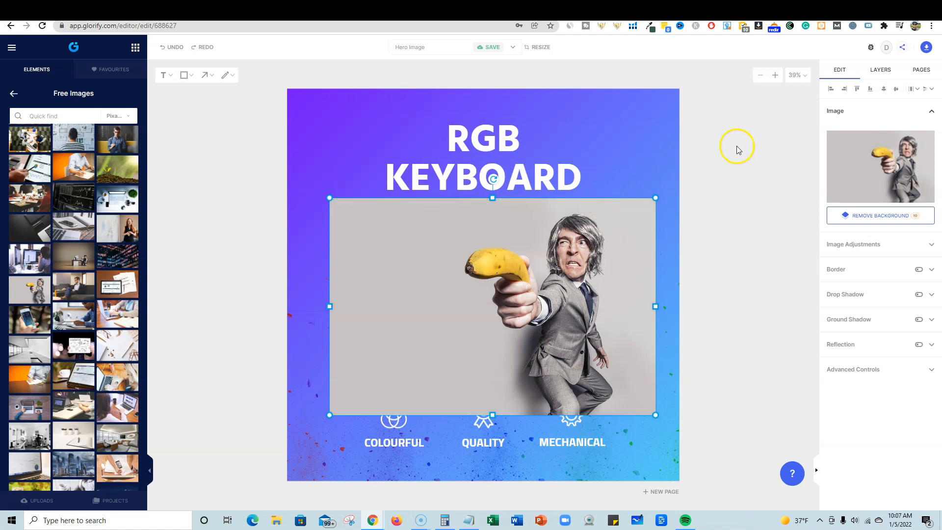
click(891, 221)
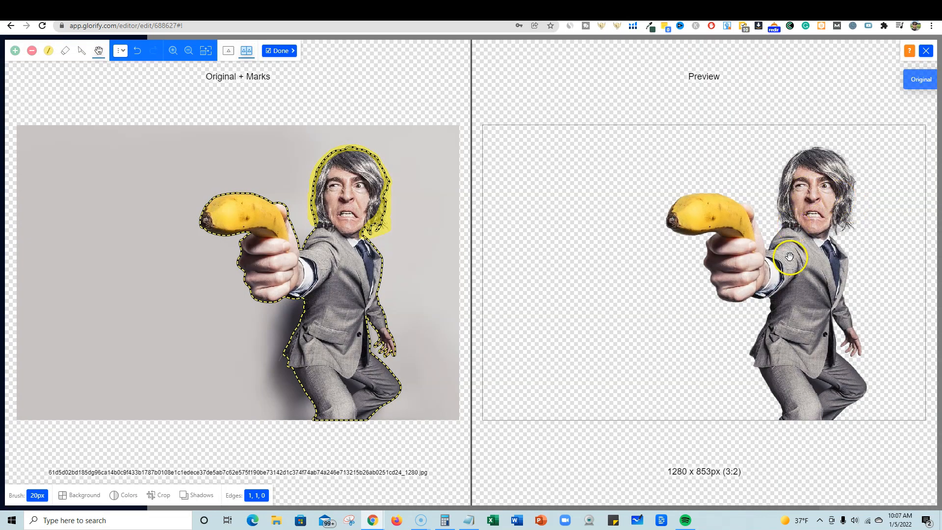
mouse_move(789, 256)
mouse_down()
mouse_move(820, 267)
mouse_move(795, 261)
mouse_up()
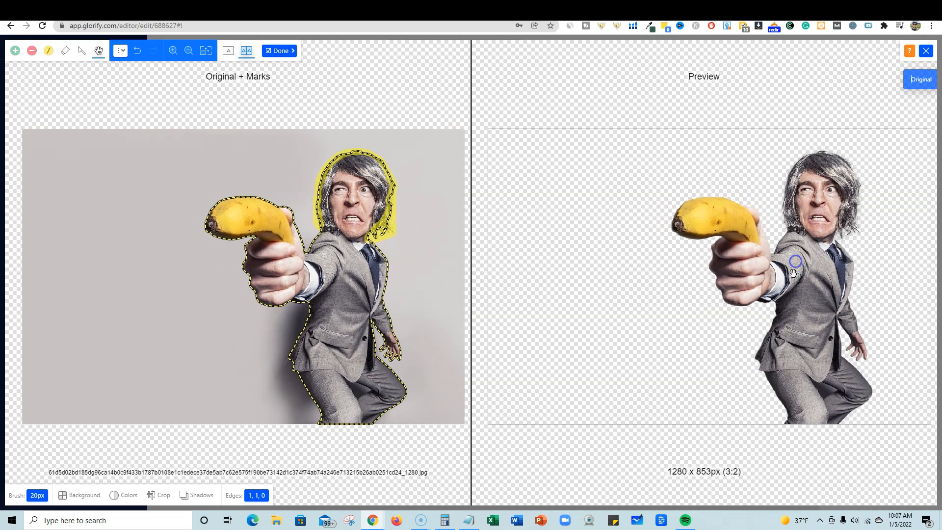
click(289, 53)
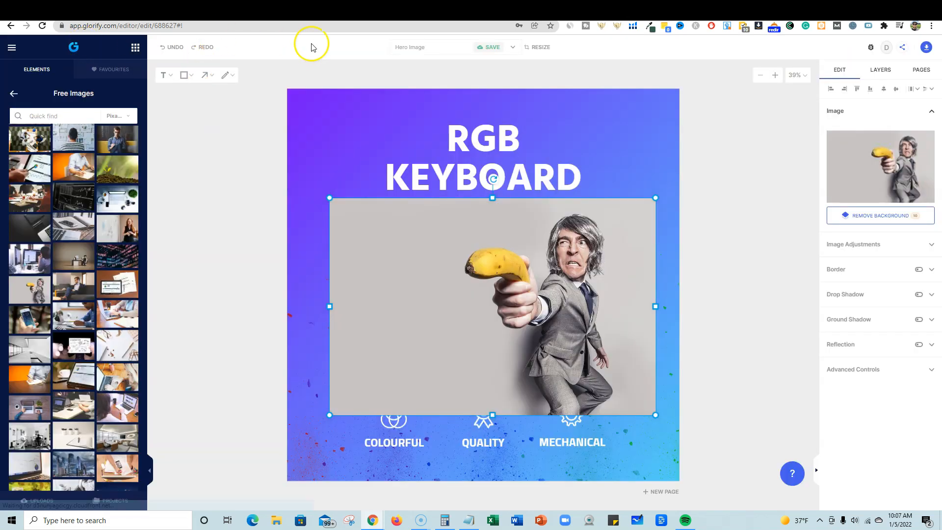
- Move the banana man cutout to the right side of the design and deselect it
drag(566, 275, 613, 266)
click(766, 205)
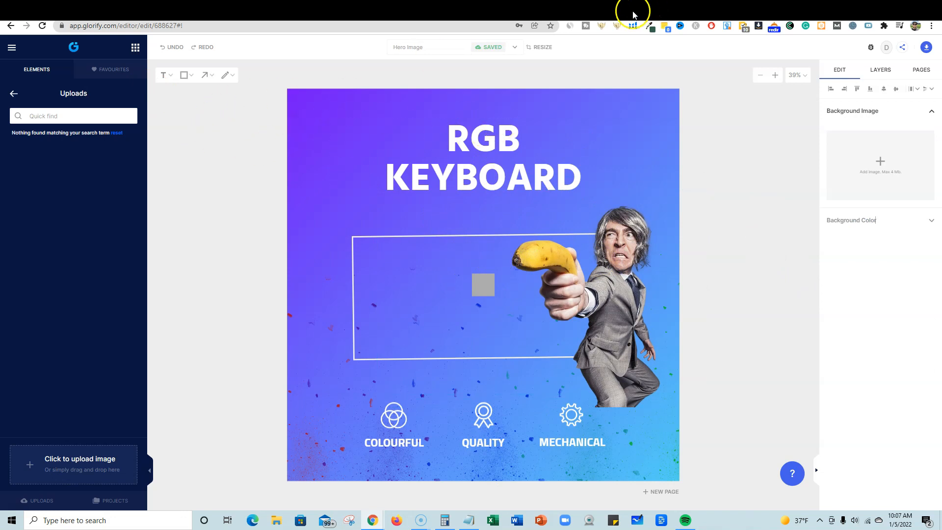
- Check the monthly background remover credits of the AppSumo license tiers and return to the Glorify editor
click(444, 7)
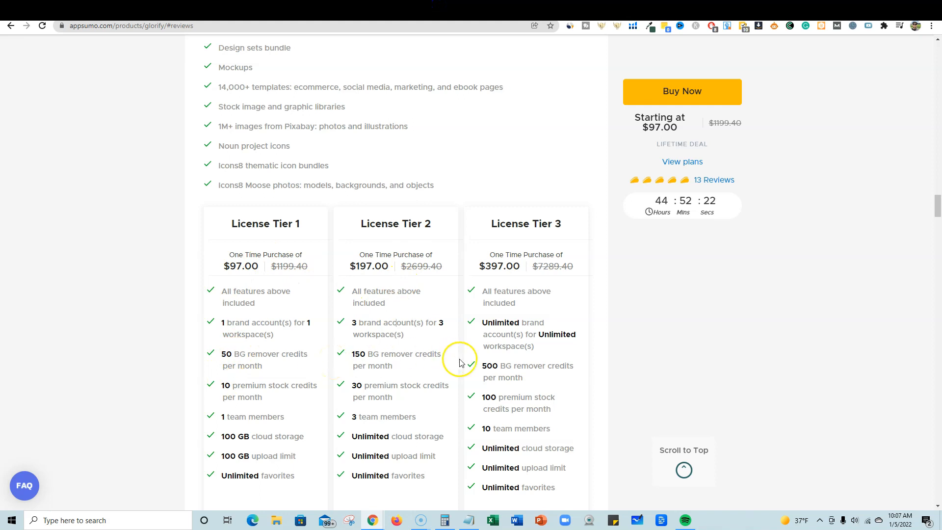
click(557, 7)
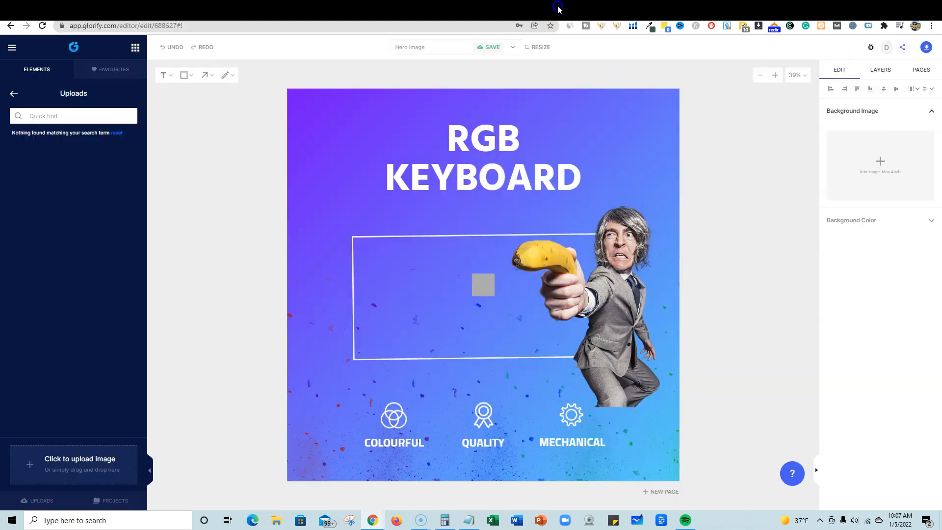
- Add a new Buy Now button and place it at the white frame's lower left corner, above the COLOURFUL icon
click(15, 94)
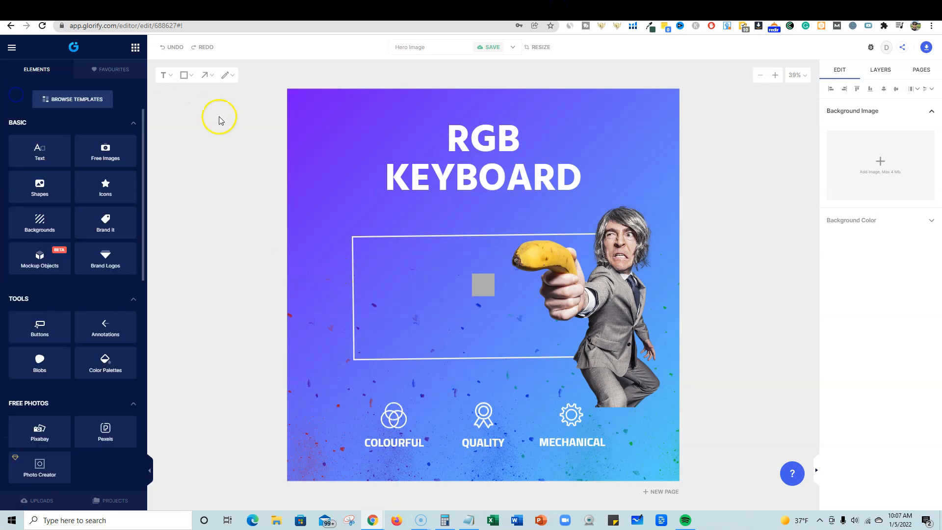
click(31, 65)
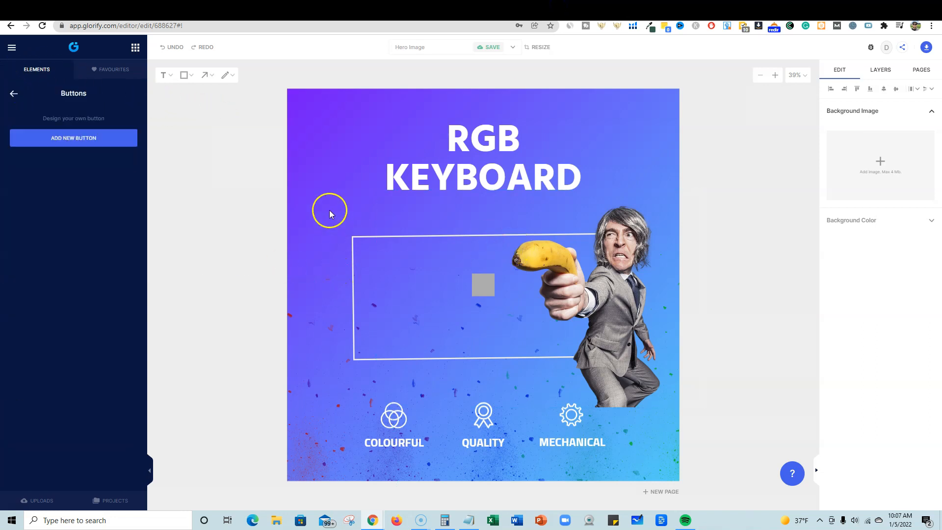
click(58, 139)
drag(296, 106, 348, 385)
click(431, 188)
- Style the Buy Now button with font size 74, character spacing 15, border thickness 6.3 and border radius 28
drag(834, 271, 846, 271)
mouse_move(833, 303)
mouse_down()
mouse_move(860, 304)
mouse_move(817, 300)
mouse_move(852, 301)
mouse_move(837, 306)
mouse_up()
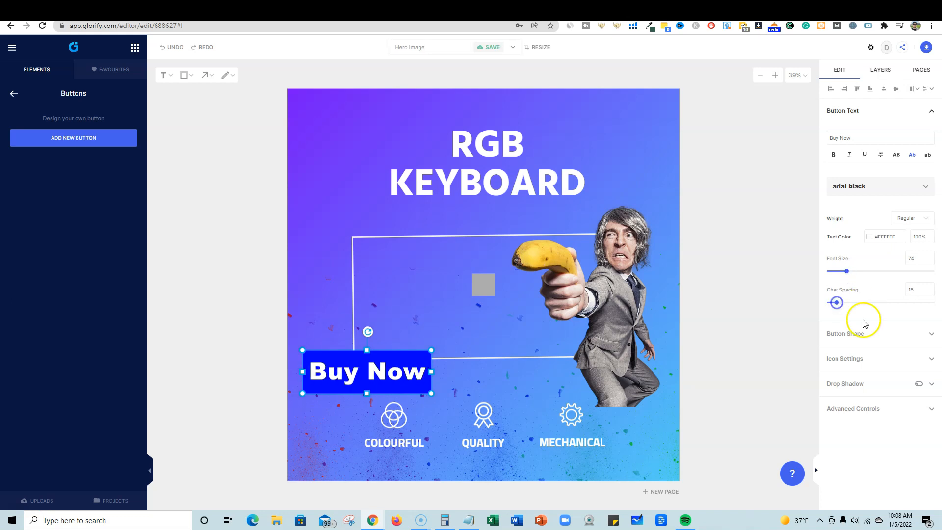
click(896, 332)
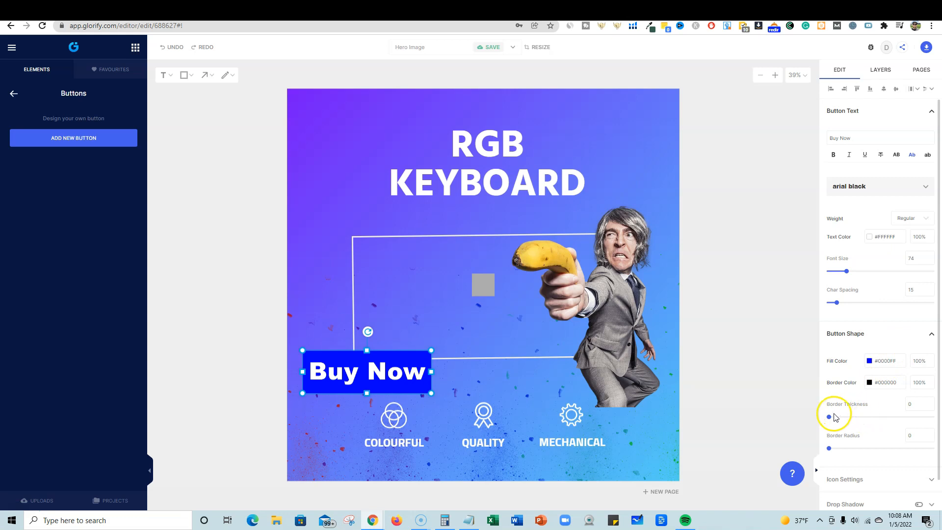
mouse_move(829, 418)
mouse_down()
mouse_move(851, 416)
mouse_move(831, 417)
mouse_up()
click(829, 448)
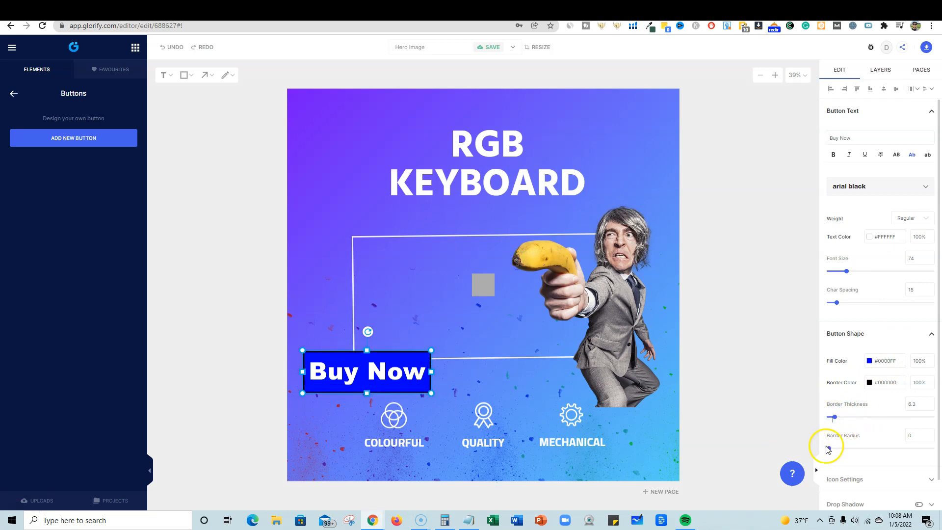
drag(842, 451, 876, 455)
click(874, 477)
- Try Organic, Pastel, Pop and Retro color palettes on the design and finish with the blue Monocromatic palette
click(14, 93)
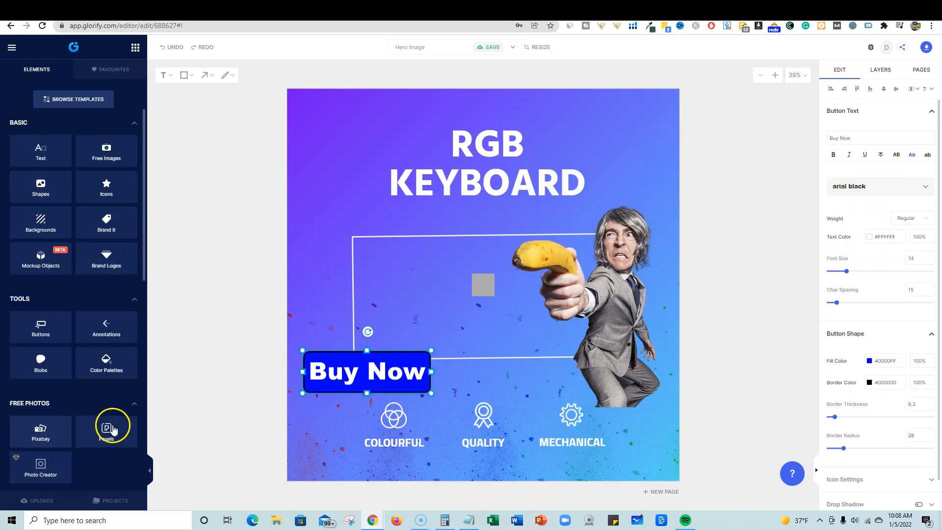
click(133, 360)
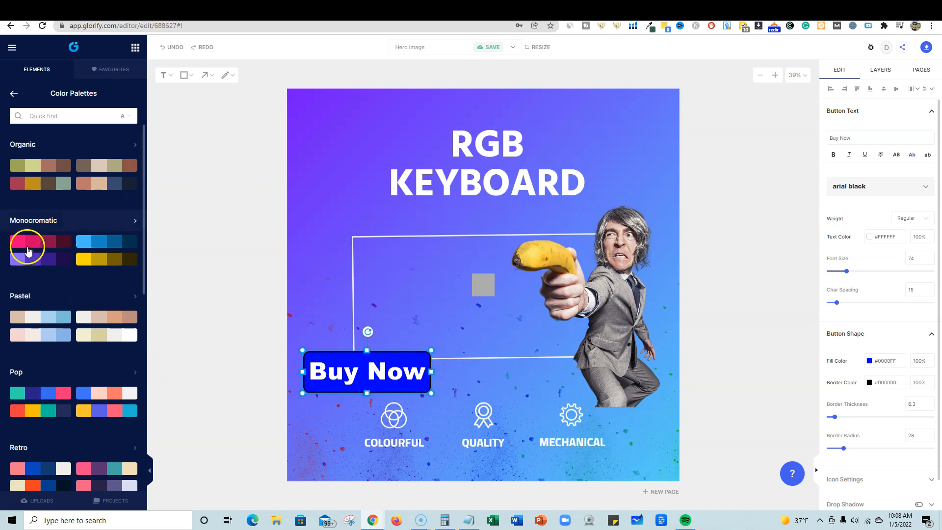
click(102, 165)
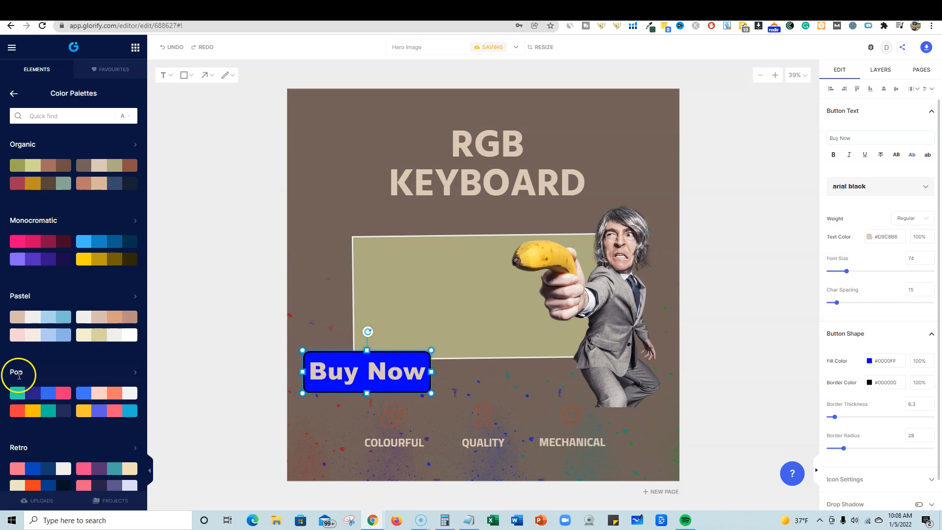
click(104, 319)
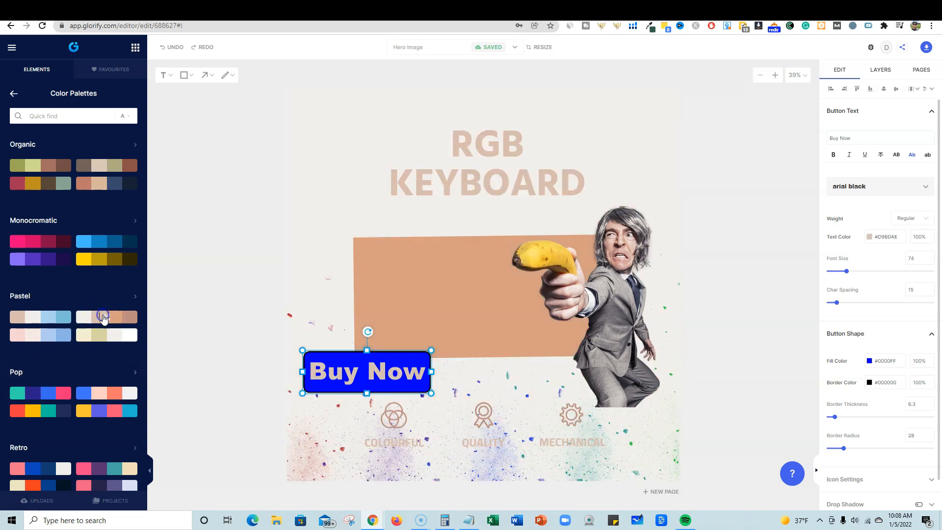
click(108, 395)
click(41, 393)
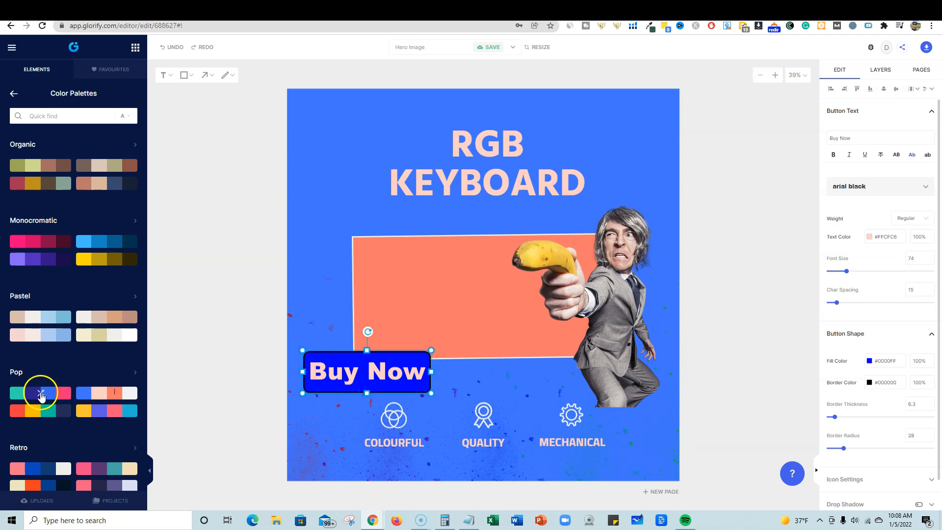
click(42, 395)
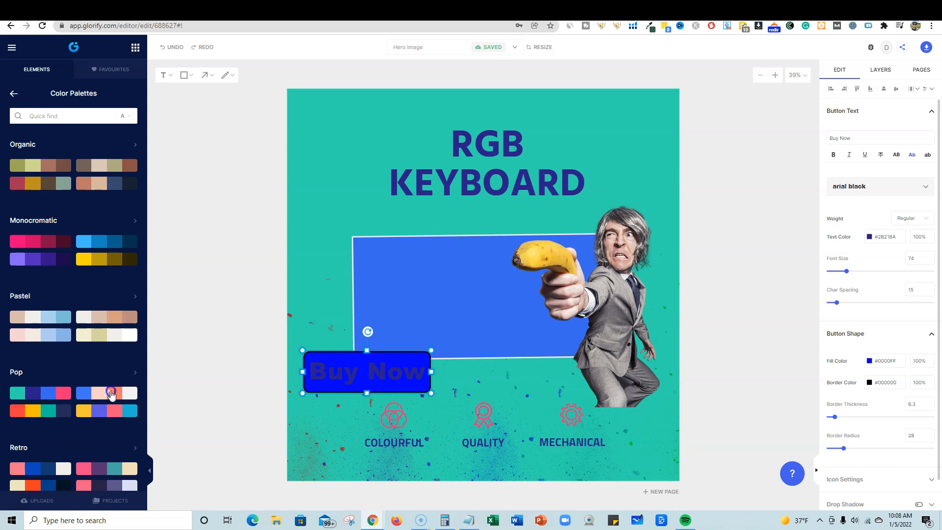
click(111, 394)
click(111, 417)
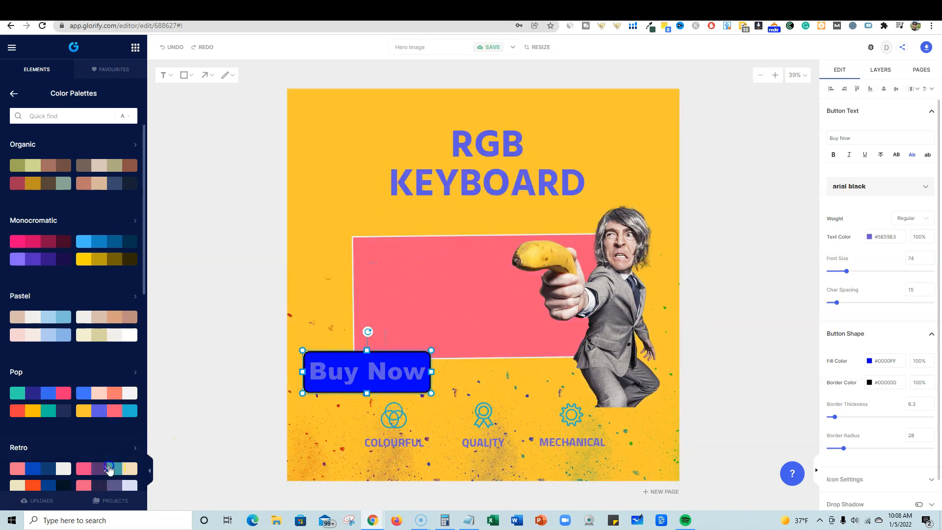
click(47, 470)
click(47, 470)
click(118, 486)
click(65, 469)
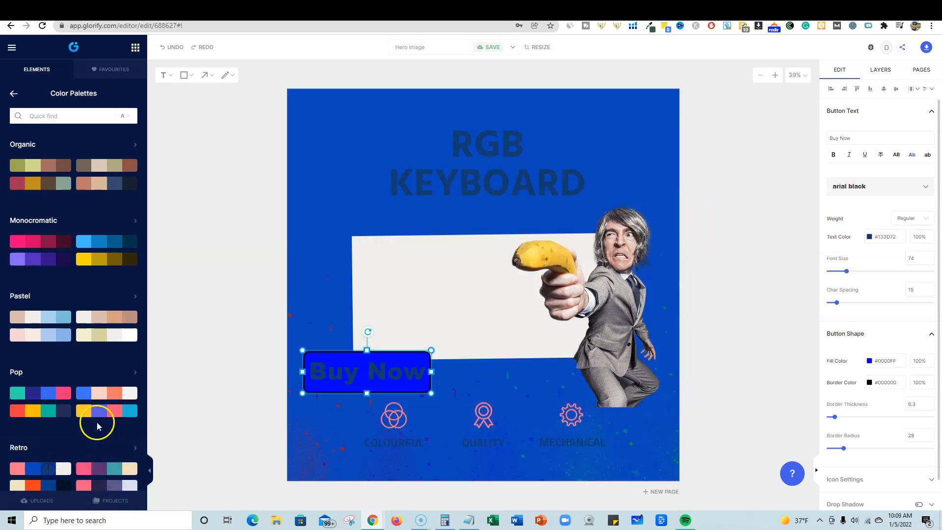
click(98, 321)
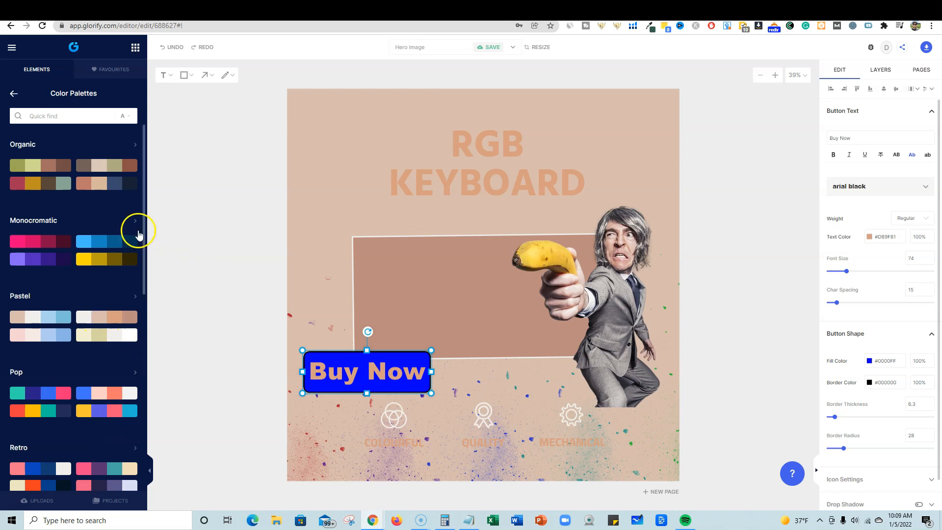
click(99, 242)
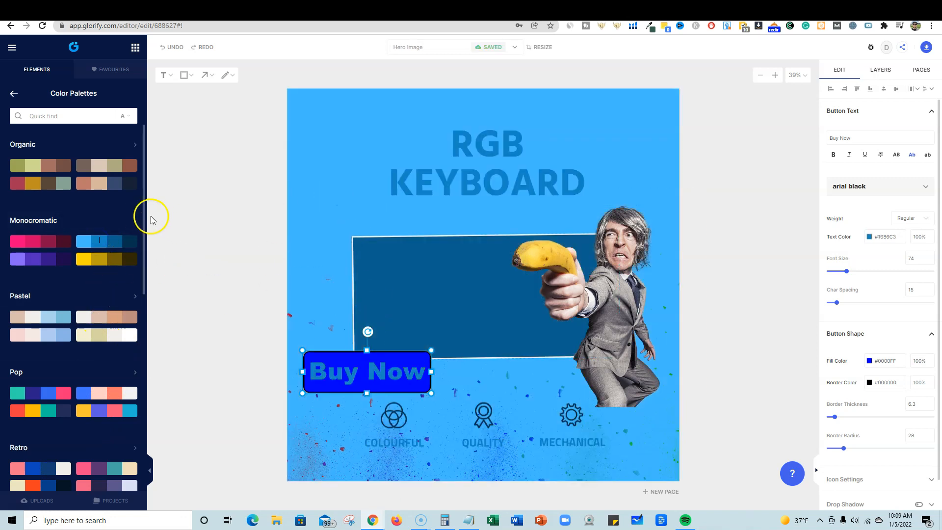
- Add a red #FF0000 blob with complexity 3 and contrast 0.5, enlarge it and place it in the design's upper left corner
click(13, 93)
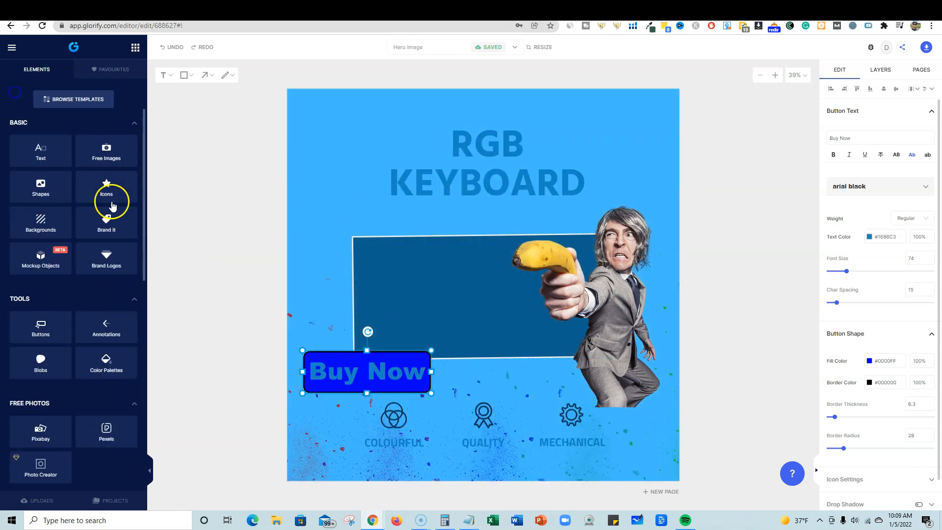
click(39, 362)
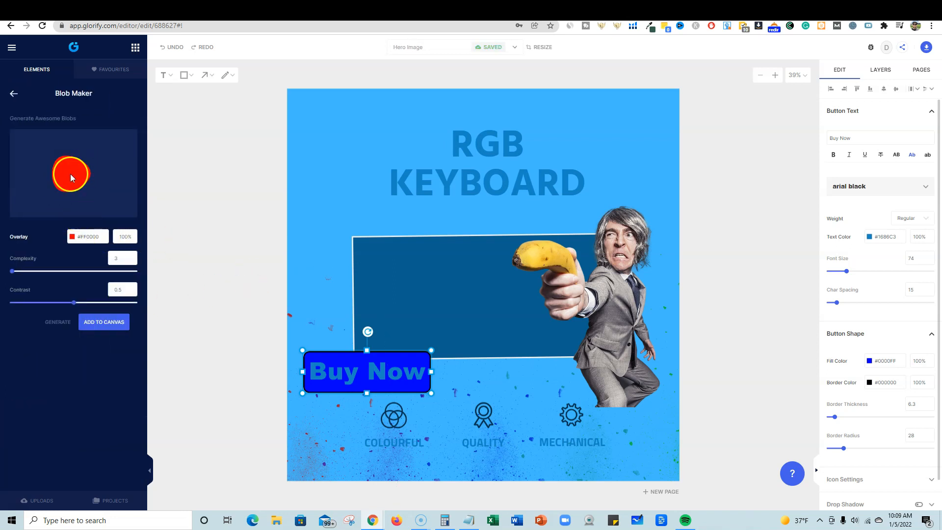
click(104, 321)
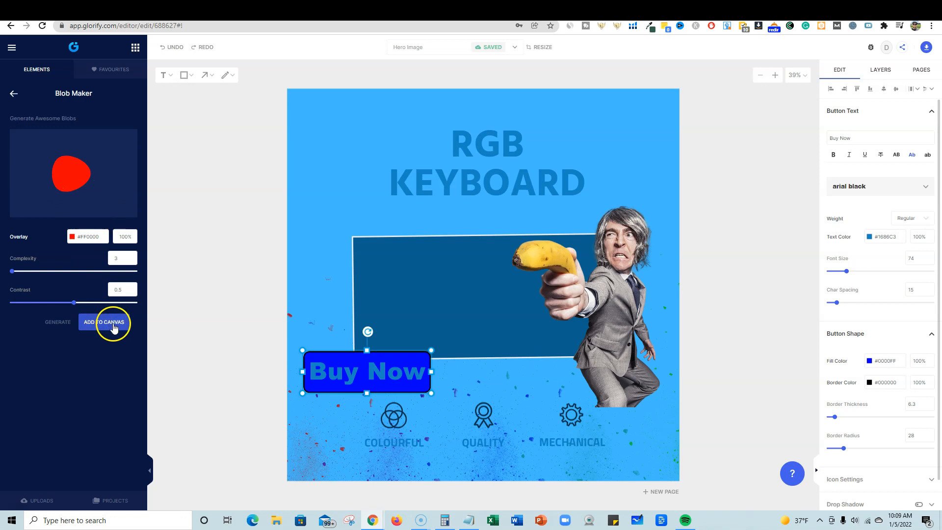
mouse_move(405, 126)
mouse_down()
mouse_move(492, 101)
mouse_move(418, 136)
mouse_up()
drag(367, 104, 378, 112)
drag(371, 147, 325, 111)
click(234, 250)
- Add a smoke effect to the design and enlarge it to cover most of the canvas
click(22, 96)
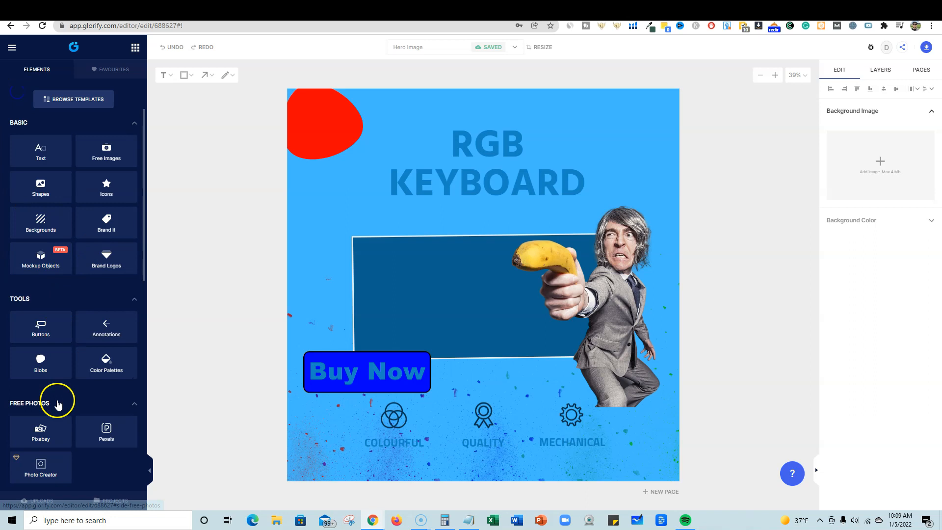
scroll(54, 419, down, 3)
scroll(54, 419, down, 4)
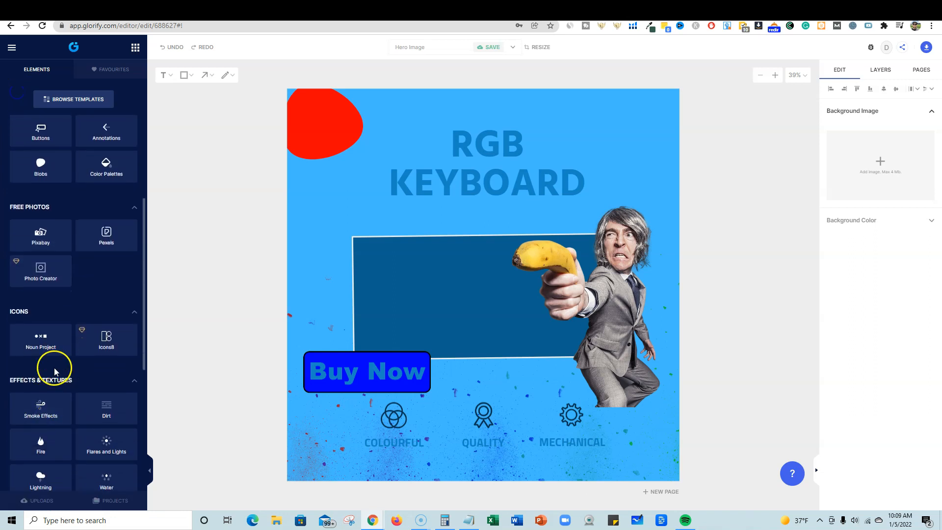
click(38, 309)
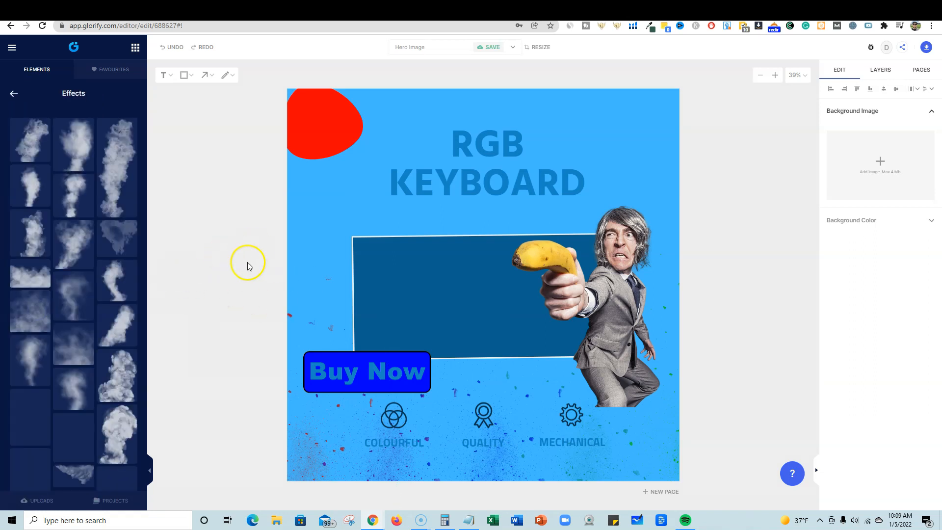
drag(77, 178, 343, 209)
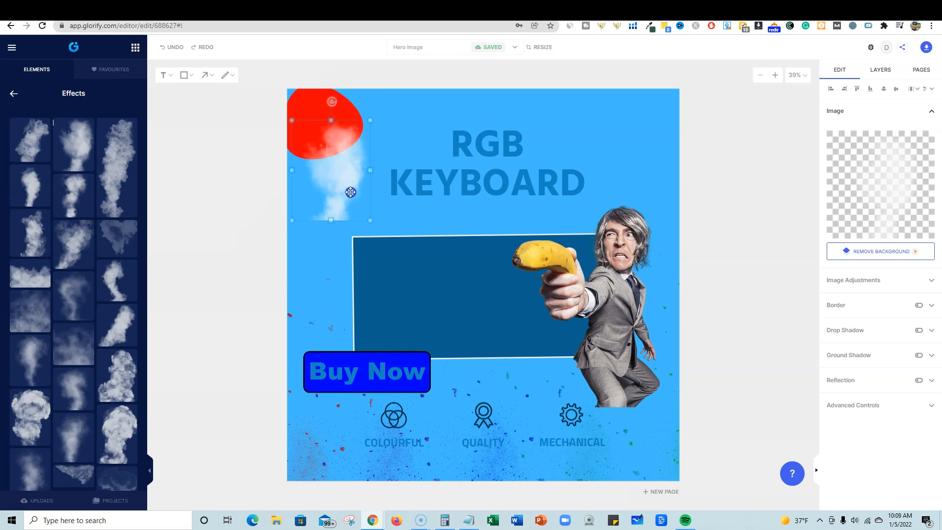
drag(367, 219, 656, 444)
click(720, 156)
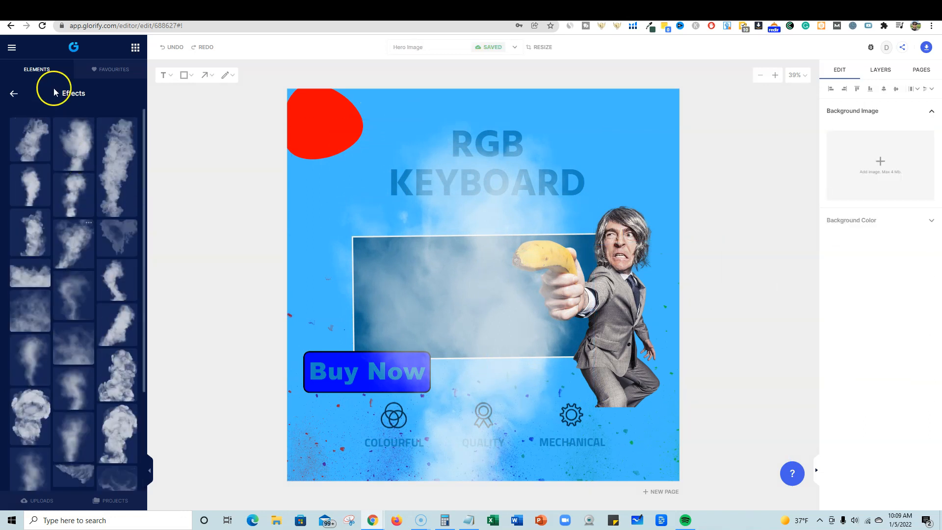
- Try an enlarged dirt effect over the upper part of the design and delete it
click(34, 111)
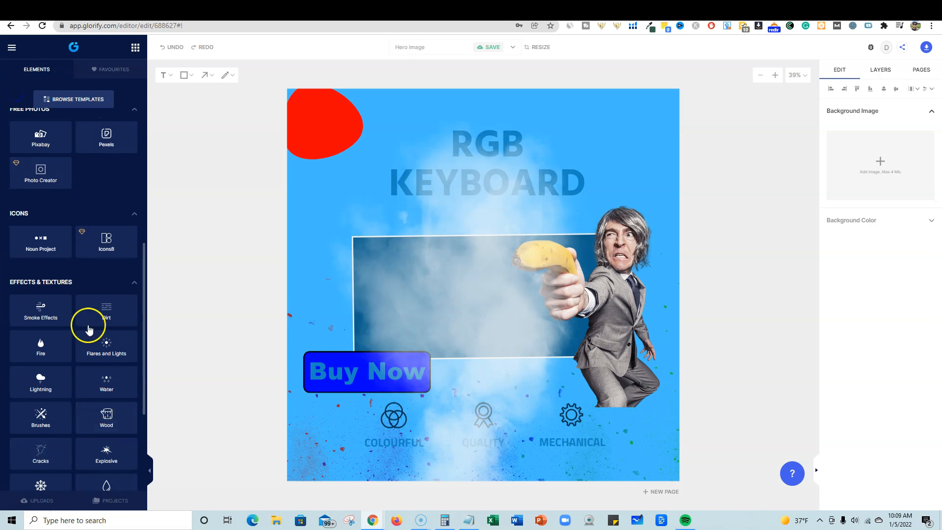
scroll(84, 325, down, 2)
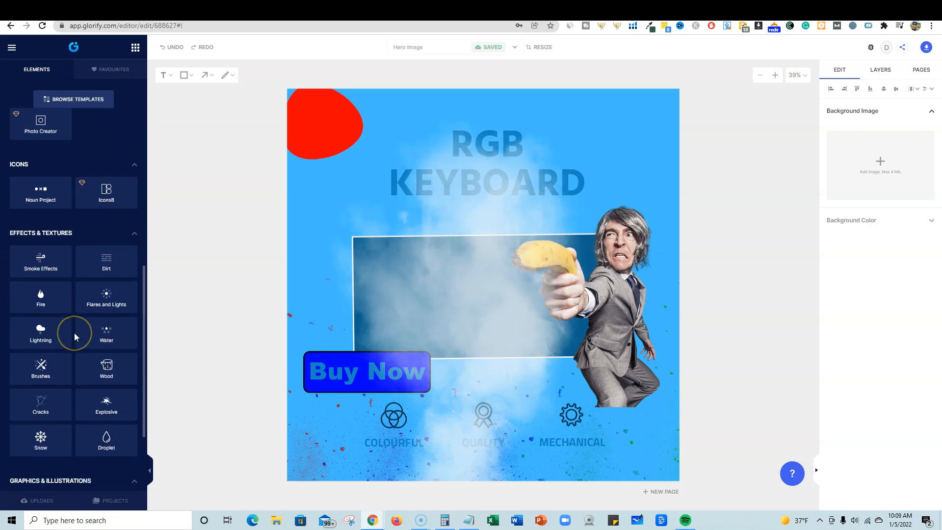
click(102, 267)
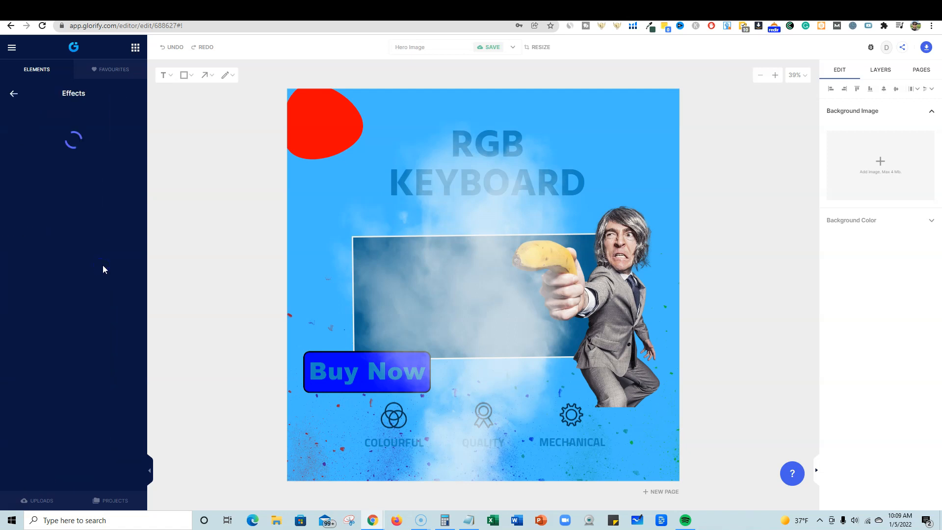
click(37, 198)
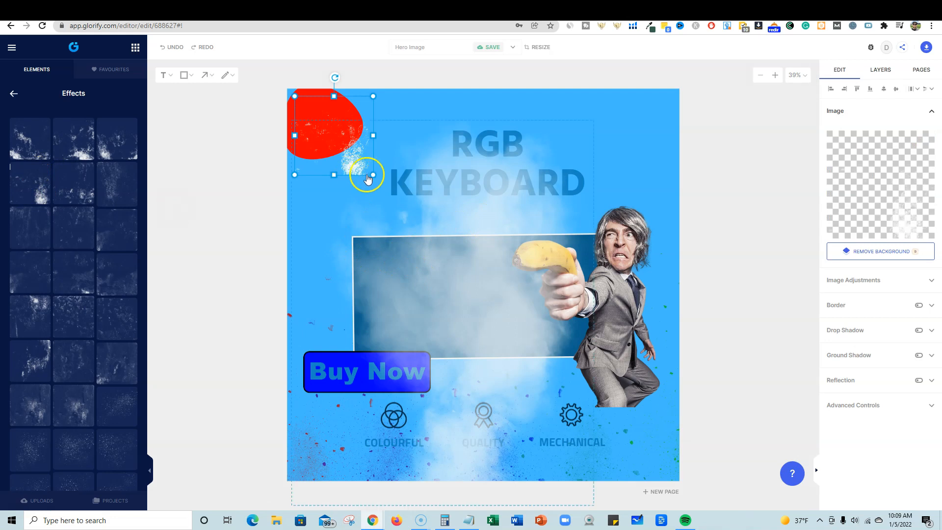
drag(373, 172, 463, 269)
key(Delete)
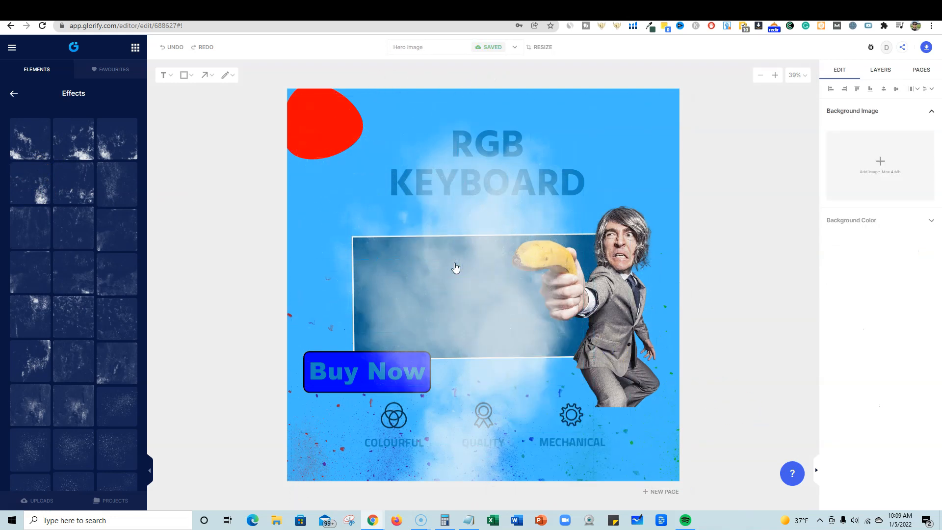
- Add a white brush stroke effect, enlarge it and place it beside the Buy Now button over the QUALITY icon
click(14, 93)
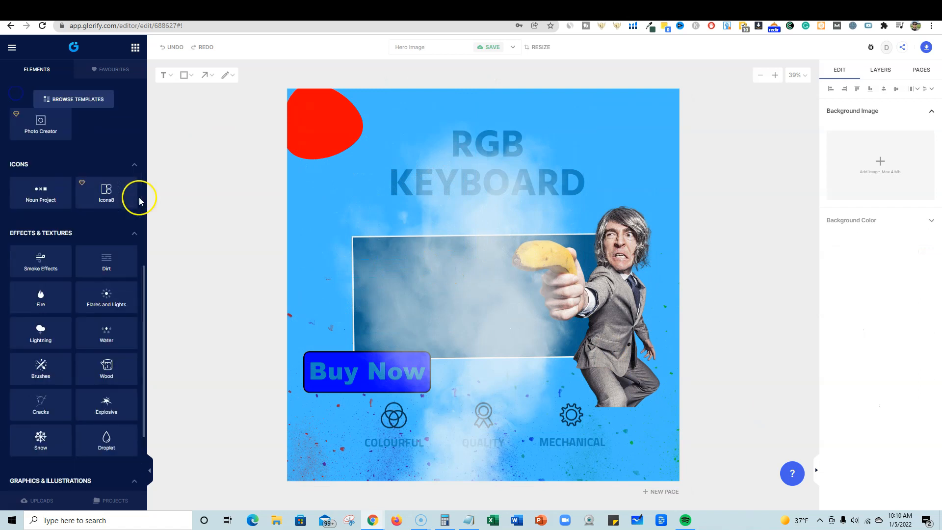
click(48, 367)
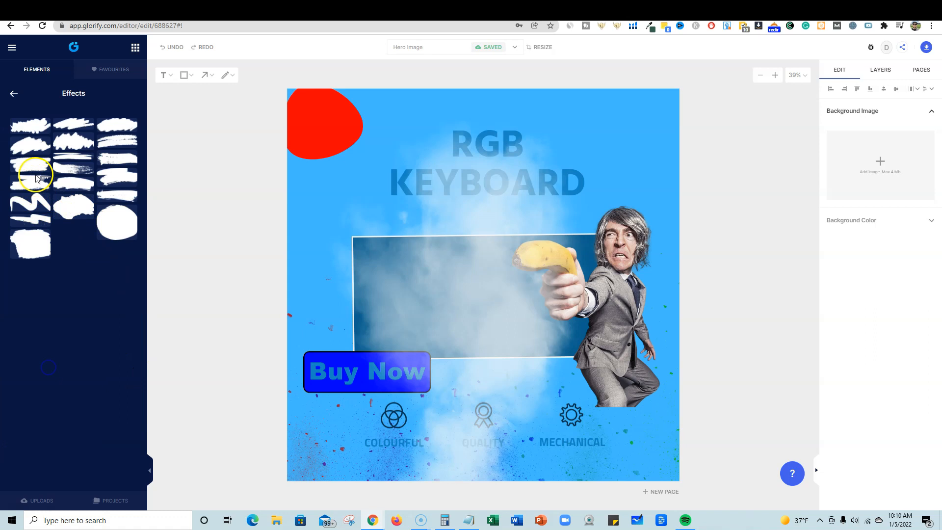
click(34, 169)
mouse_move(342, 115)
mouse_down()
mouse_move(569, 415)
mouse_move(532, 392)
mouse_move(655, 434)
mouse_up()
drag(567, 424, 510, 410)
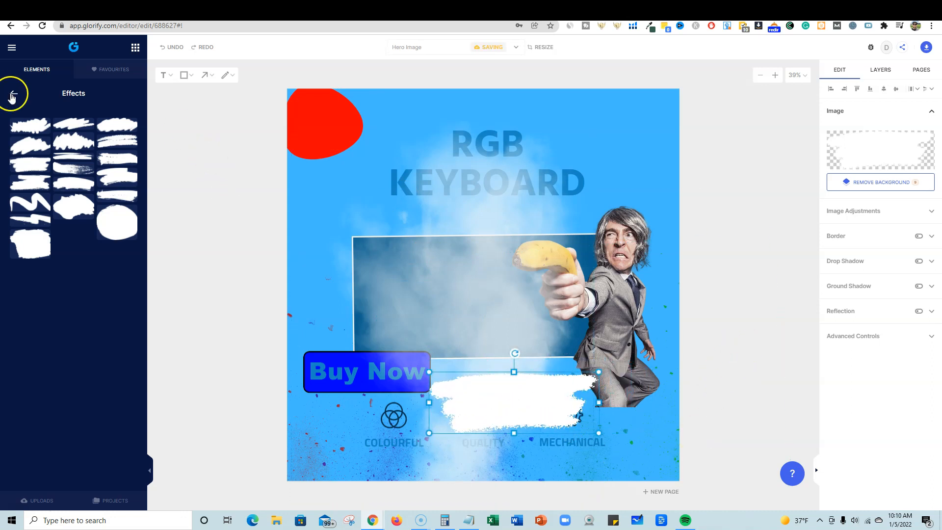
click(14, 93)
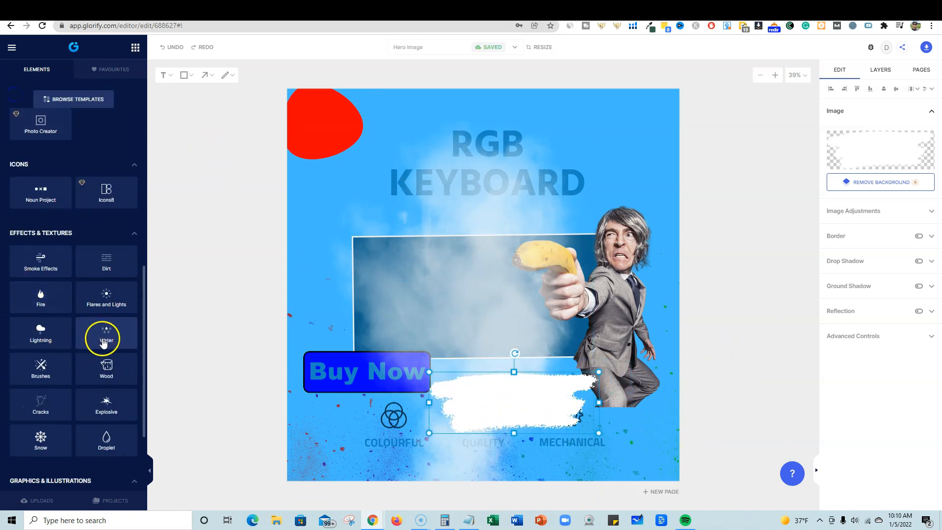
- Look through the element categories down to Graphics & Illustrations and browse the Mockup Objects library
scroll(110, 386, down, 2)
scroll(111, 386, down, 1)
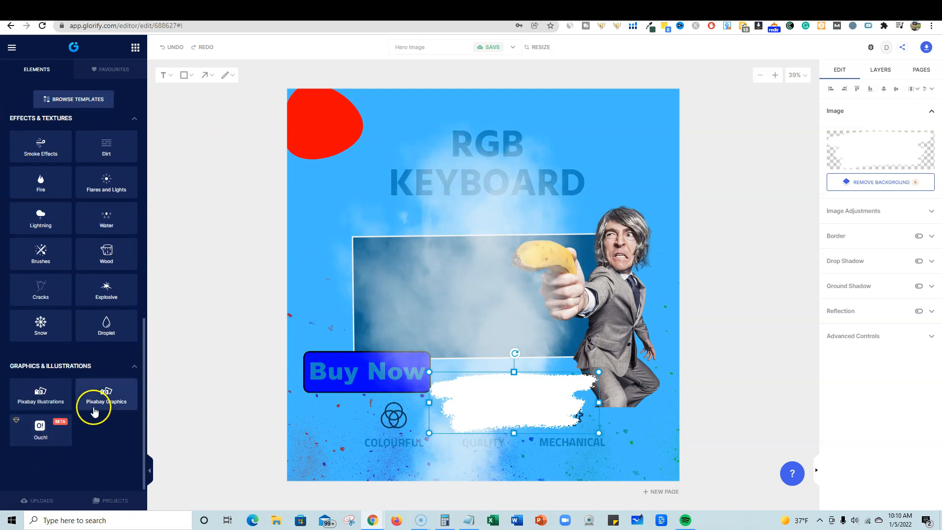
scroll(98, 388, up, 7)
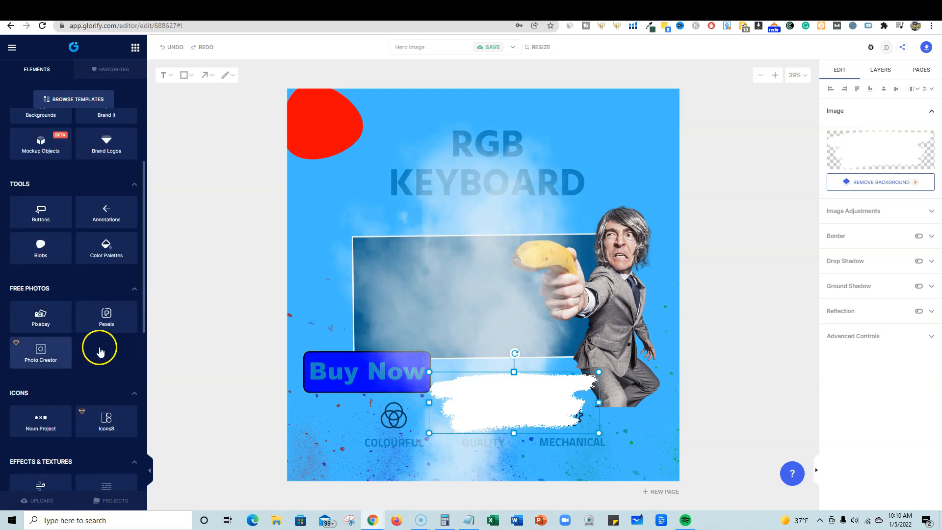
scroll(100, 351, up, 2)
click(37, 263)
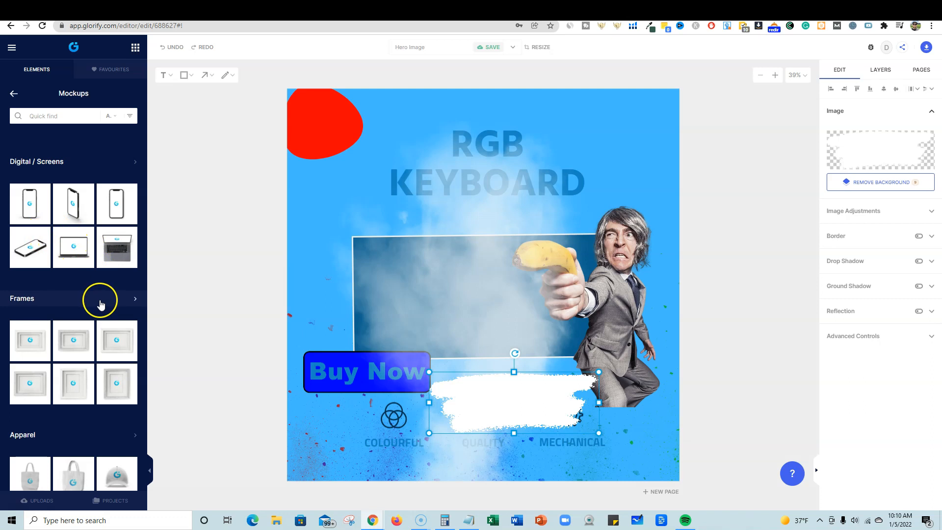
scroll(100, 303, down, 3)
scroll(103, 331, up, 3)
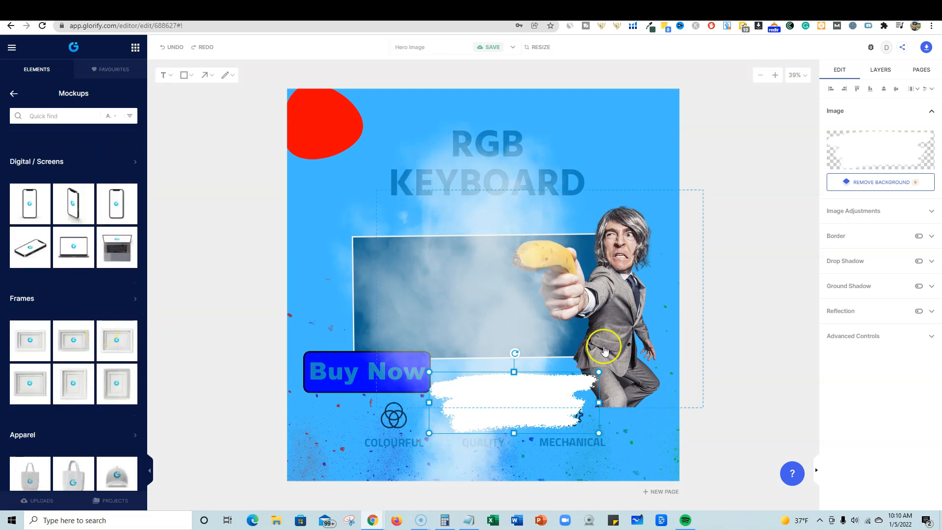
click(515, 187)
mouse_move(495, 220)
mouse_down()
mouse_move(414, 358)
mouse_move(370, 410)
mouse_up()
drag(515, 399, 340, 472)
mouse_move(418, 315)
mouse_down()
mouse_move(372, 359)
mouse_move(551, 311)
mouse_move(427, 326)
mouse_move(397, 292)
mouse_move(381, 309)
mouse_move(405, 288)
mouse_move(431, 318)
mouse_move(487, 274)
mouse_move(387, 263)
mouse_move(383, 275)
mouse_move(416, 288)
mouse_up()
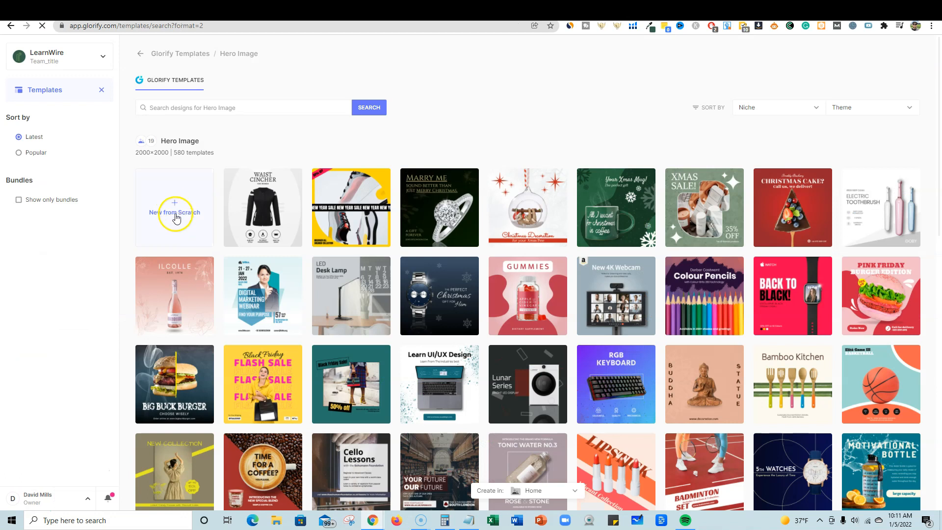
- Start a Hero Image design from scratch and place the YouTube television photo near the middle of the canvas
click(175, 205)
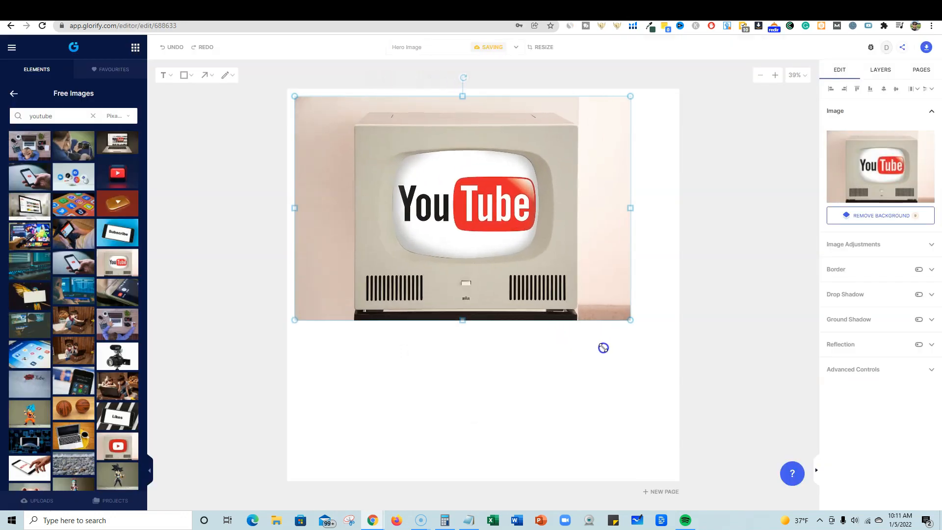
drag(523, 261, 532, 301)
click(513, 413)
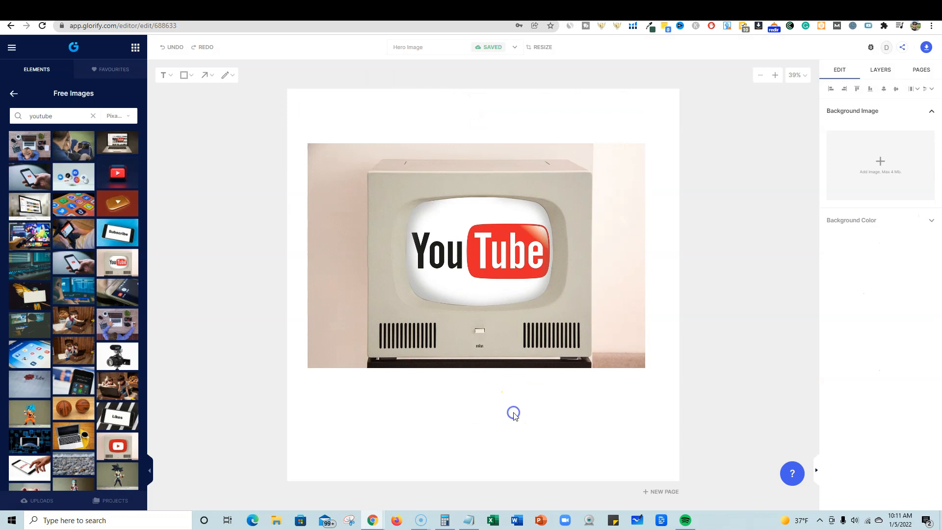
- Try an enlarged angled phone mockup over the television photo and delete it
click(14, 96)
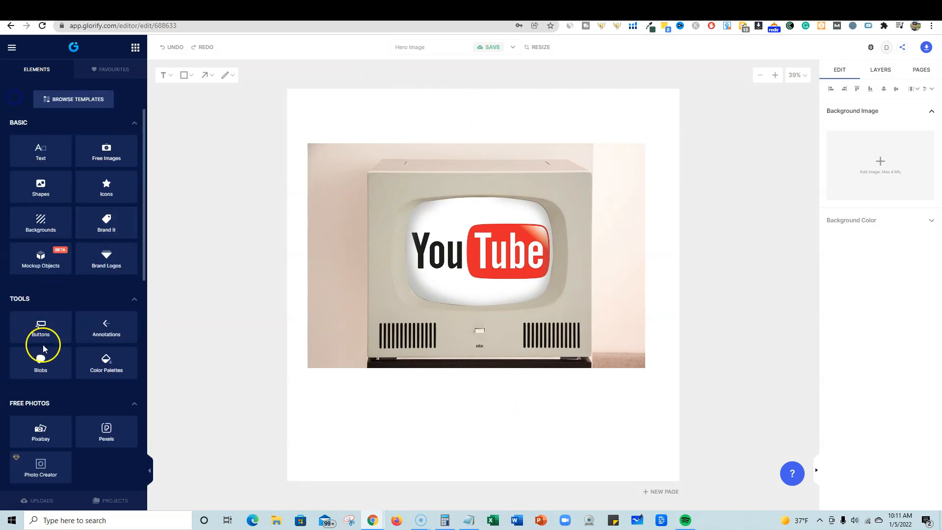
click(43, 262)
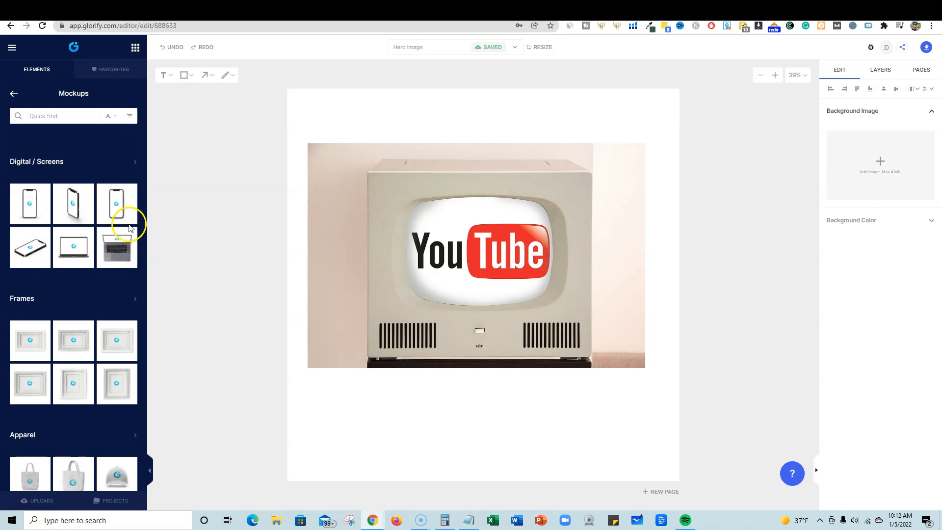
click(74, 211)
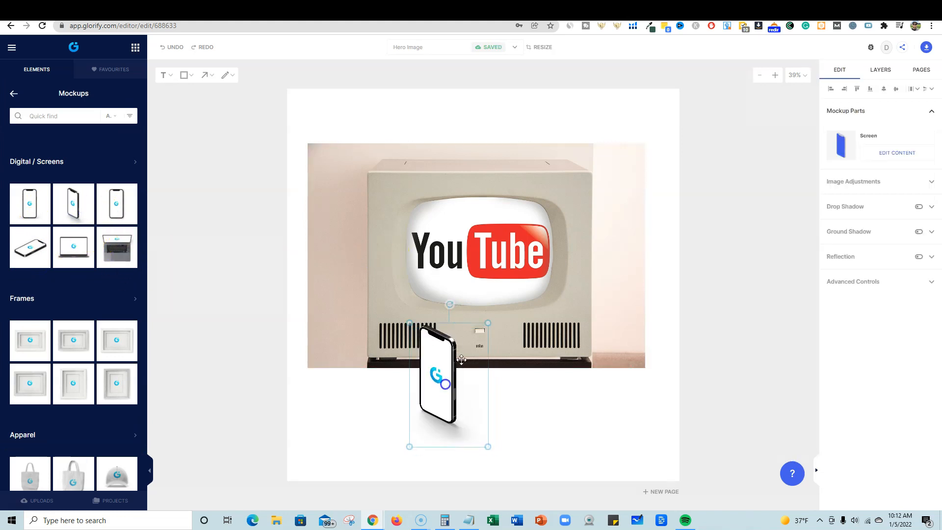
drag(488, 324, 555, 331)
drag(450, 344, 443, 373)
key(Delete)
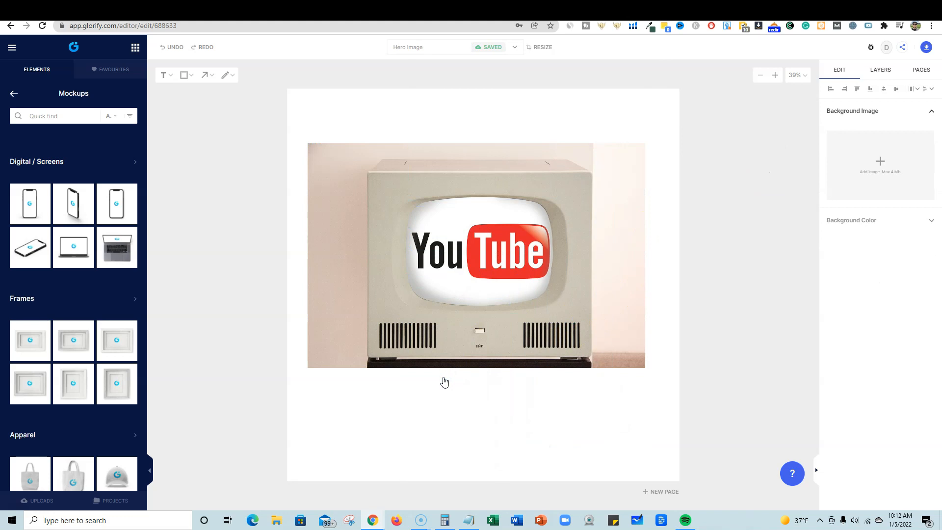
click(465, 285)
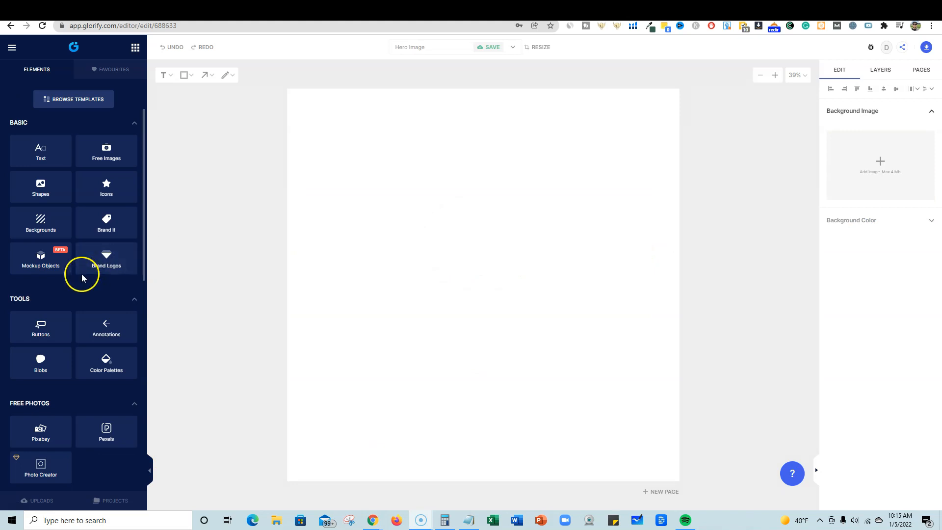
- Add the front-facing open laptop mockup to the blank canvas, enlarge it and move it lower
click(52, 262)
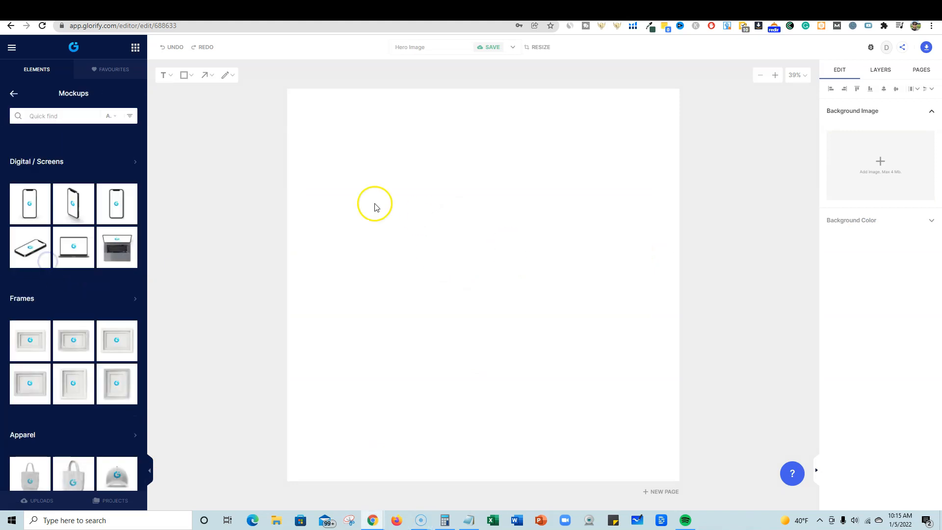
click(78, 251)
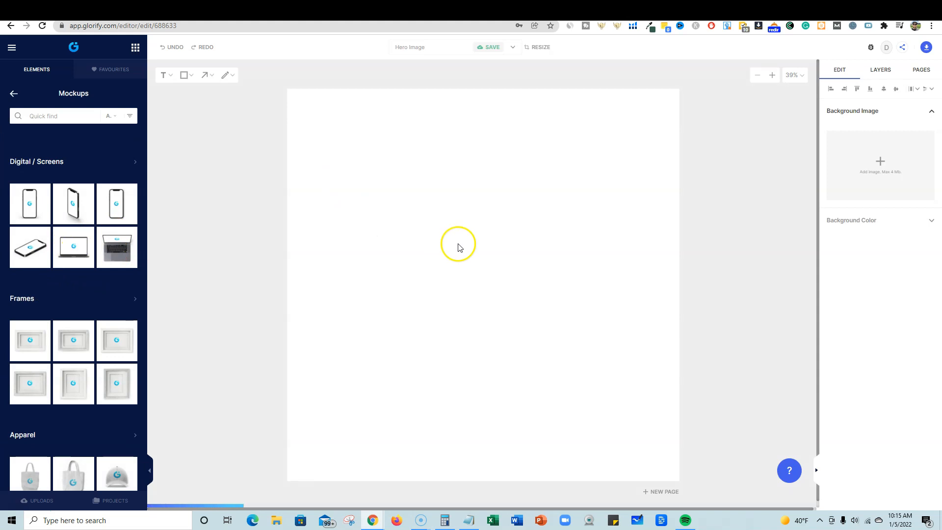
drag(374, 176, 714, 510)
drag(488, 227, 492, 295)
click(536, 123)
click(547, 234)
- Replace the logo on the laptop mockup's screen with the red play-button television photo, enlarged to cover the screen, and apply it
click(894, 152)
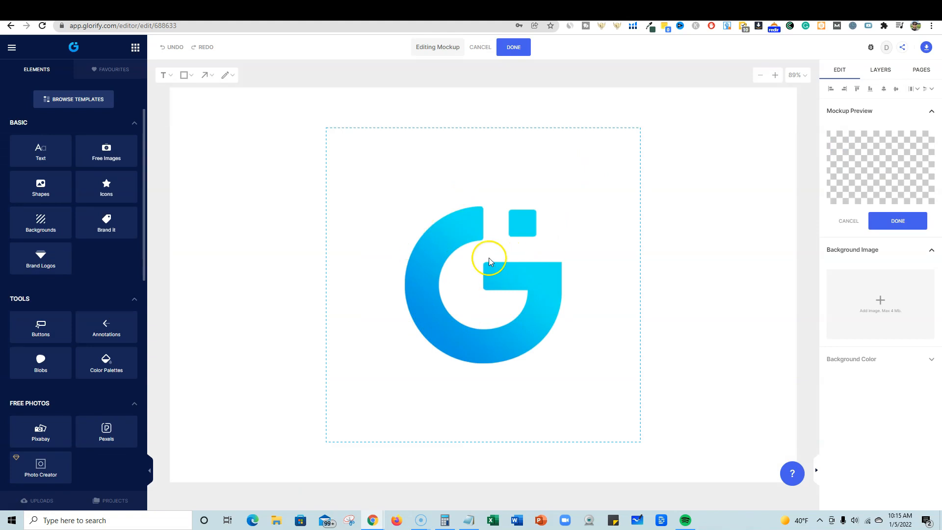
click(489, 262)
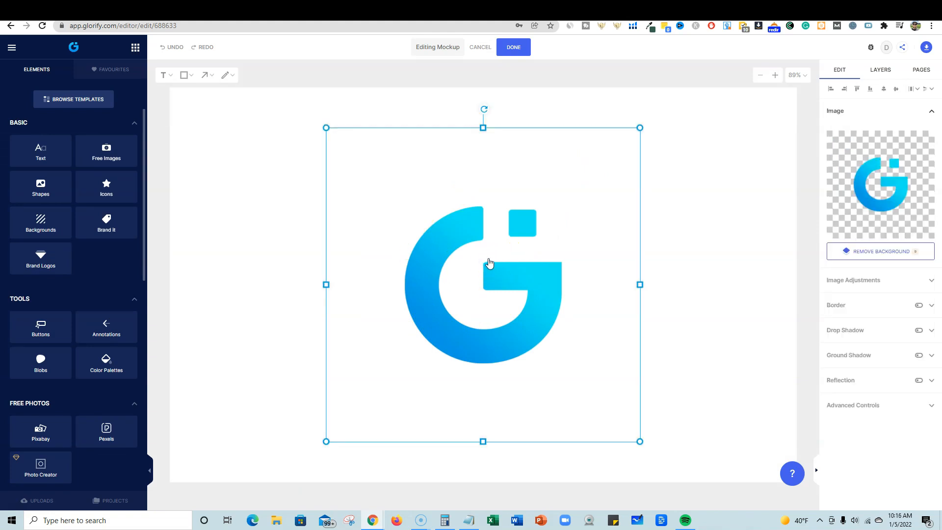
key(Delete)
click(101, 211)
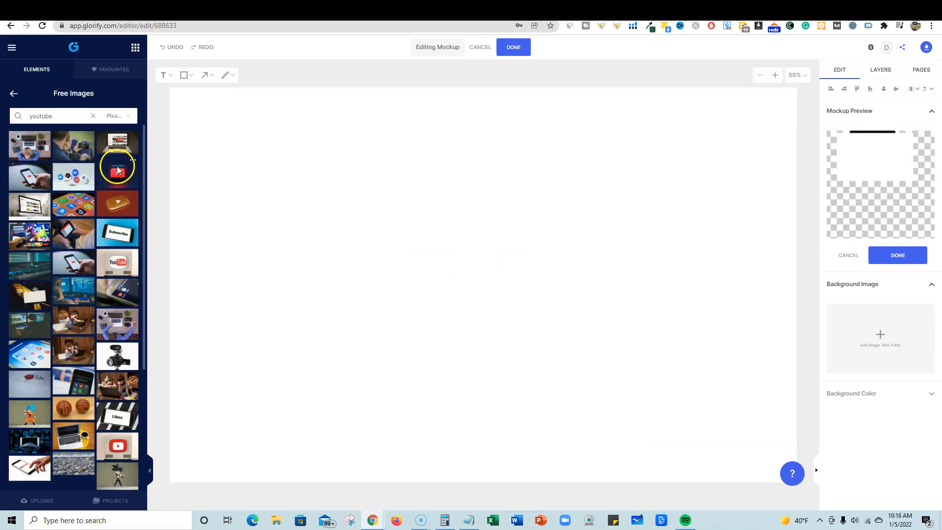
click(118, 450)
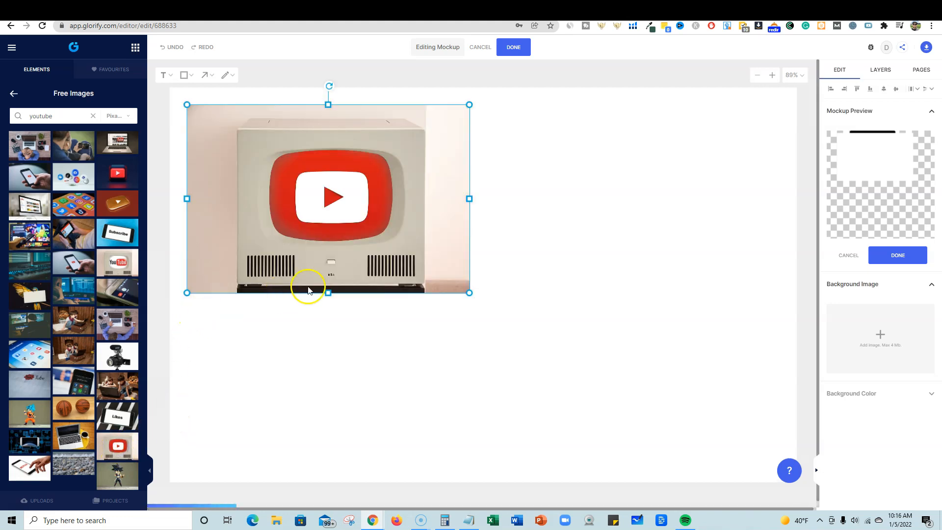
drag(411, 221, 392, 199)
drag(450, 274, 864, 443)
click(513, 46)
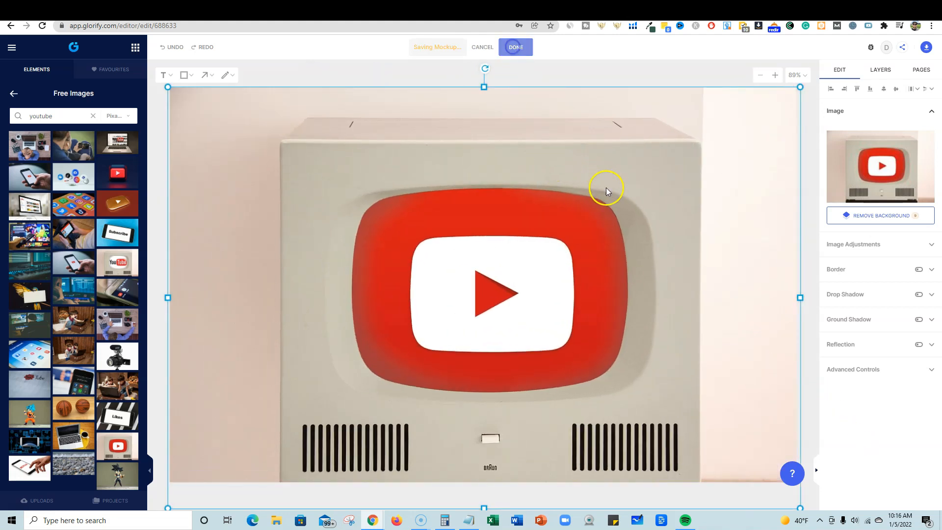
- Shrink the laptop mockup and position it in the lower half of the canvas with its base fully visible
click(577, 120)
click(564, 213)
drag(564, 212, 564, 288)
drag(294, 242, 373, 294)
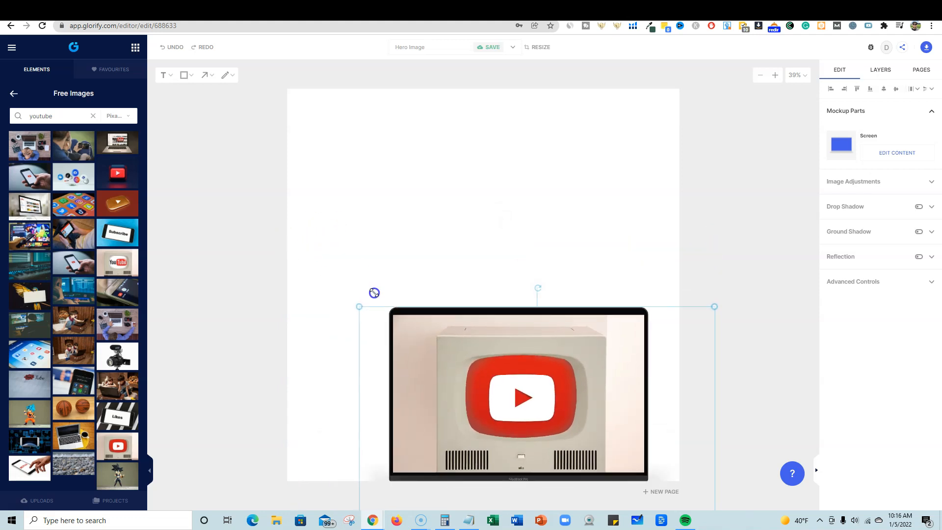
drag(469, 357, 428, 322)
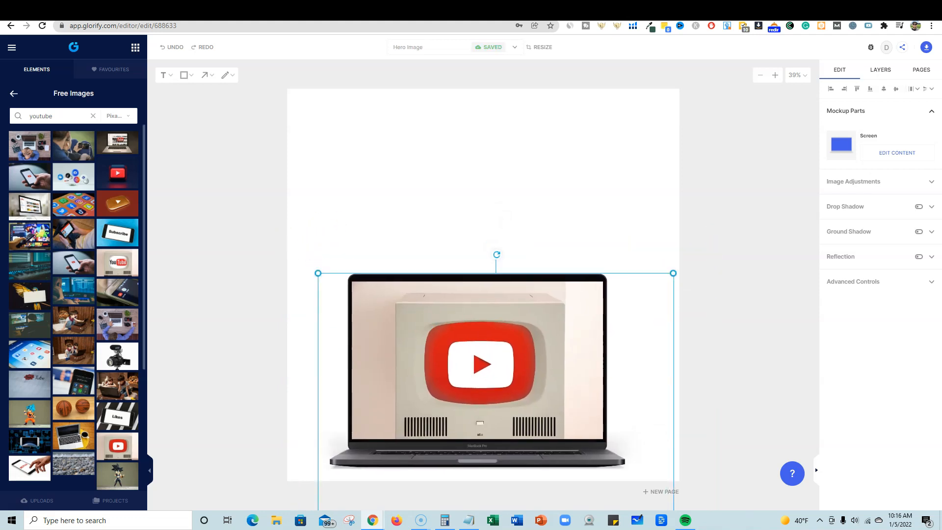
- Add the upright angled phone mockup to the laptop design
click(13, 94)
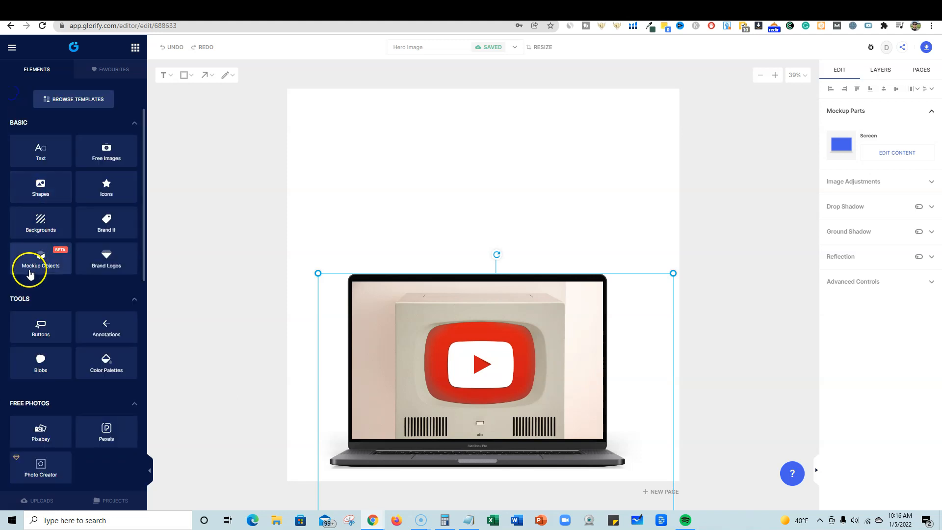
click(31, 261)
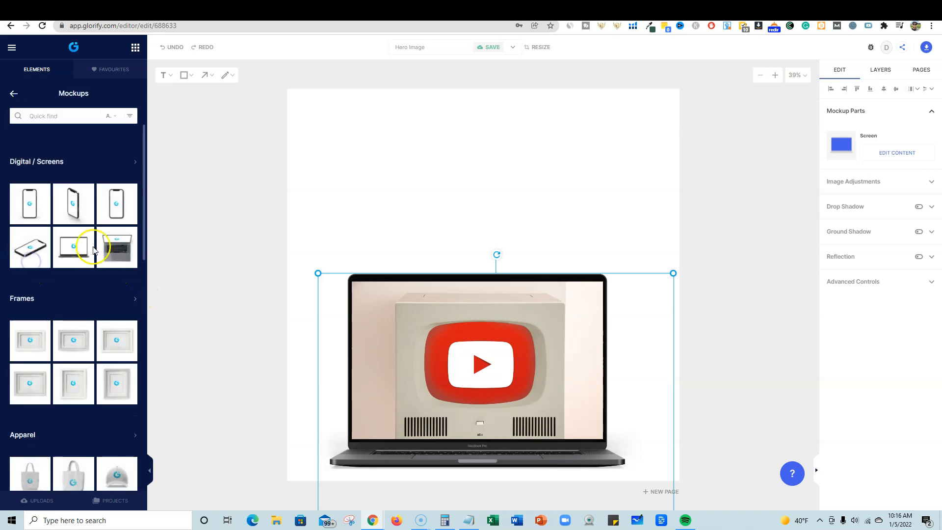
click(70, 204)
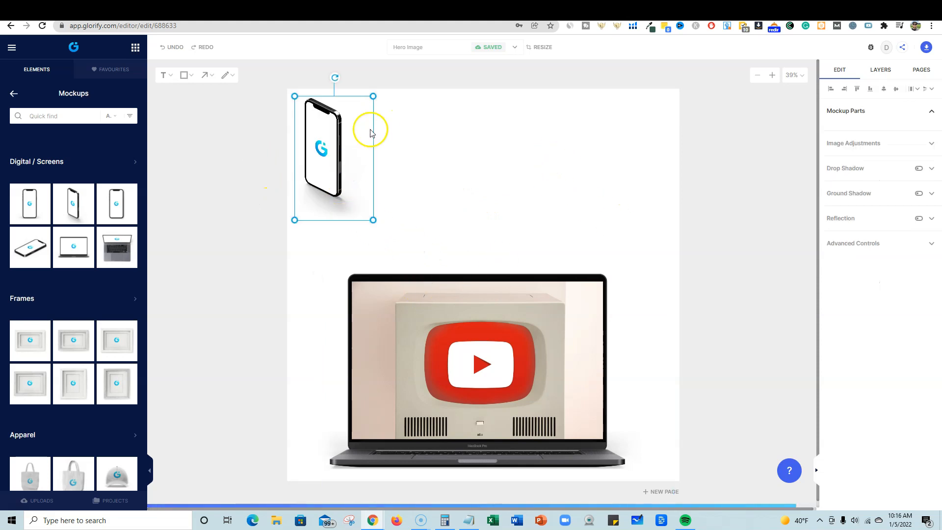
- Replace the logo on the phone mockup's screen with the uploaded green plug image, stretched to cover the whole screen, and apply it
click(897, 152)
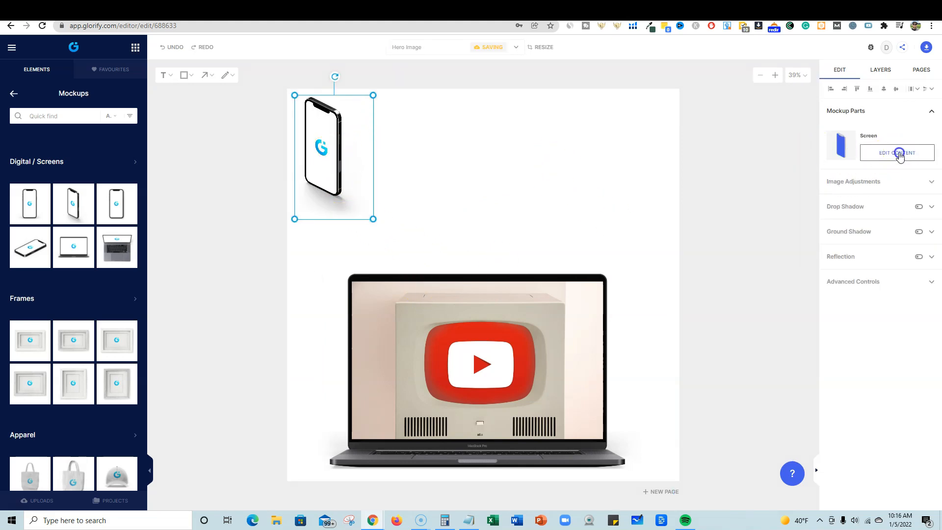
key(Delete)
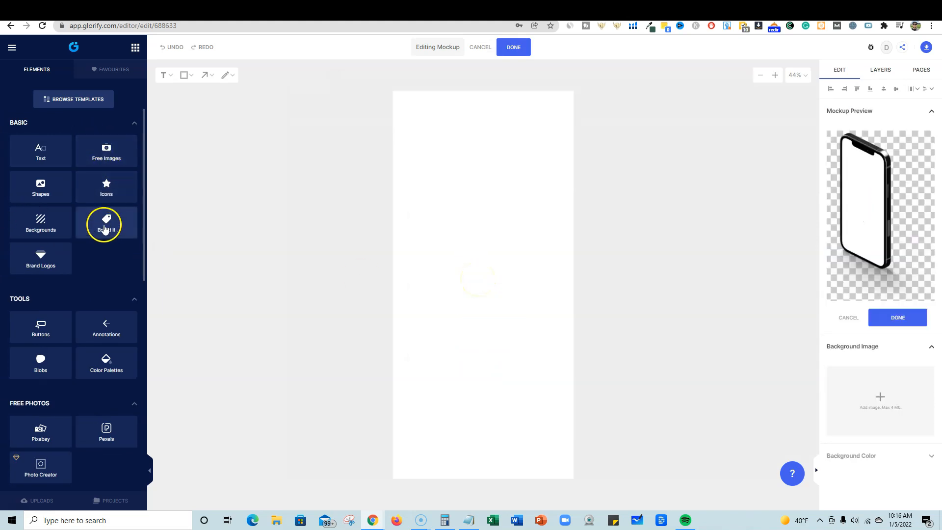
click(105, 230)
click(50, 154)
drag(441, 140, 570, 299)
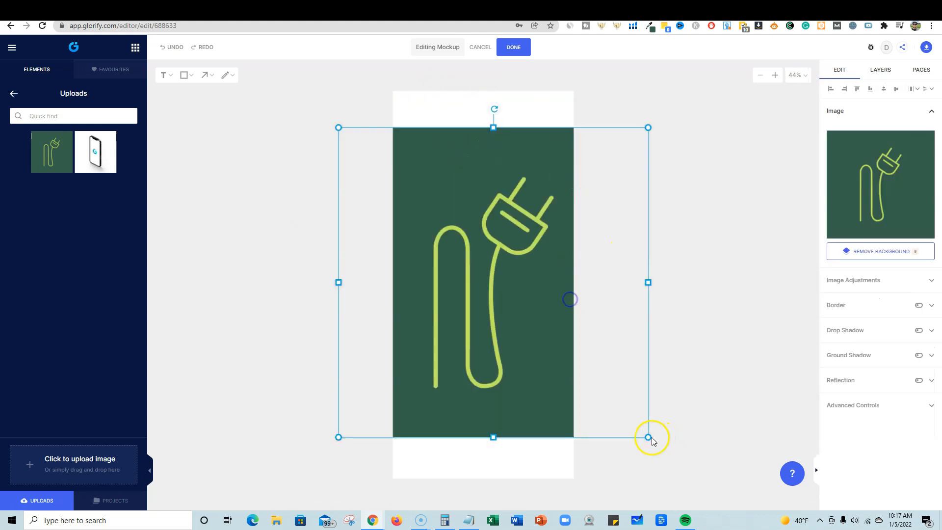
drag(494, 438, 494, 480)
drag(494, 127, 495, 90)
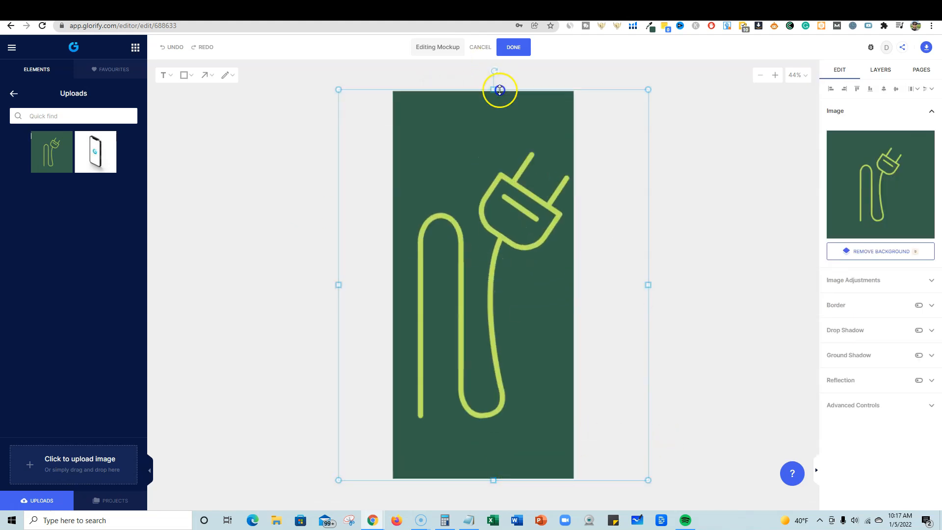
drag(503, 225, 498, 226)
click(565, 88)
click(520, 48)
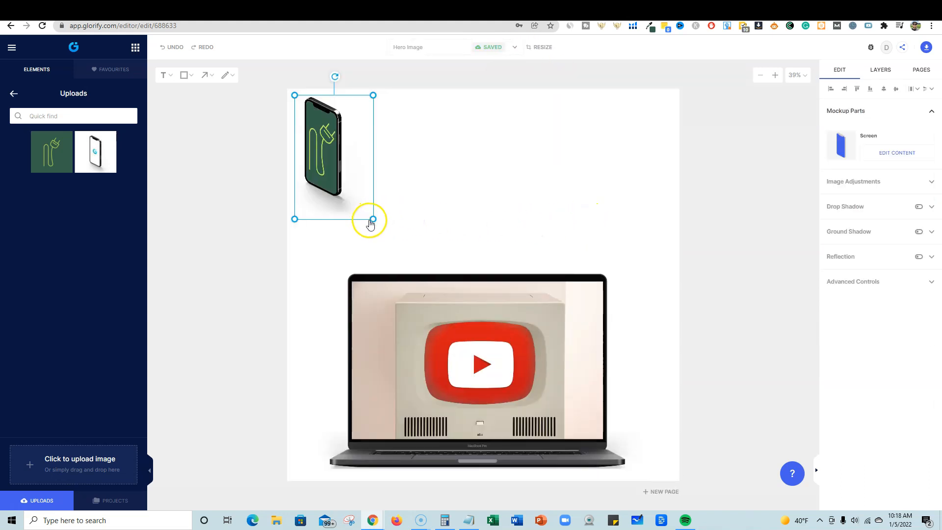
- Enlarge the phone mockup to nearly the canvas height and place it overlapping the laptop's left part
drag(374, 220, 618, 406)
drag(543, 318, 661, 417)
mouse_move(387, 248)
mouse_down()
mouse_move(557, 231)
mouse_move(375, 247)
mouse_up()
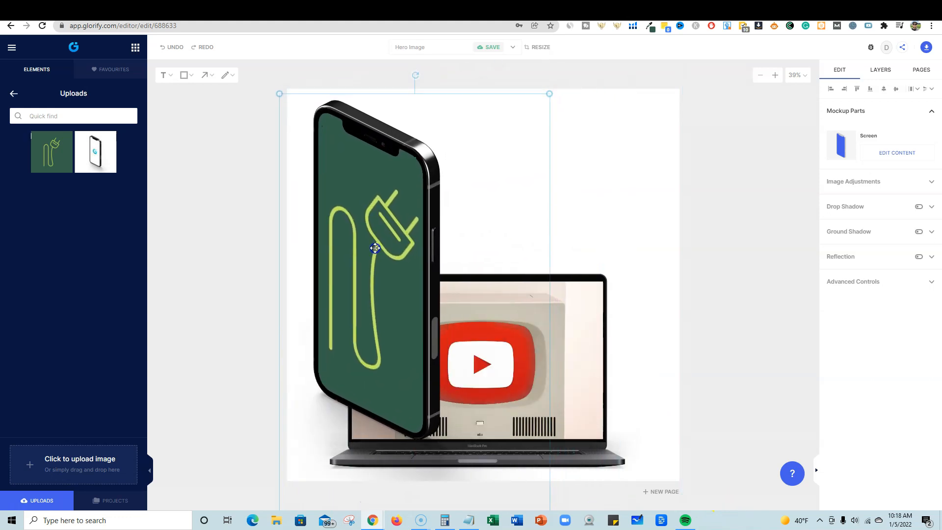
click(740, 231)
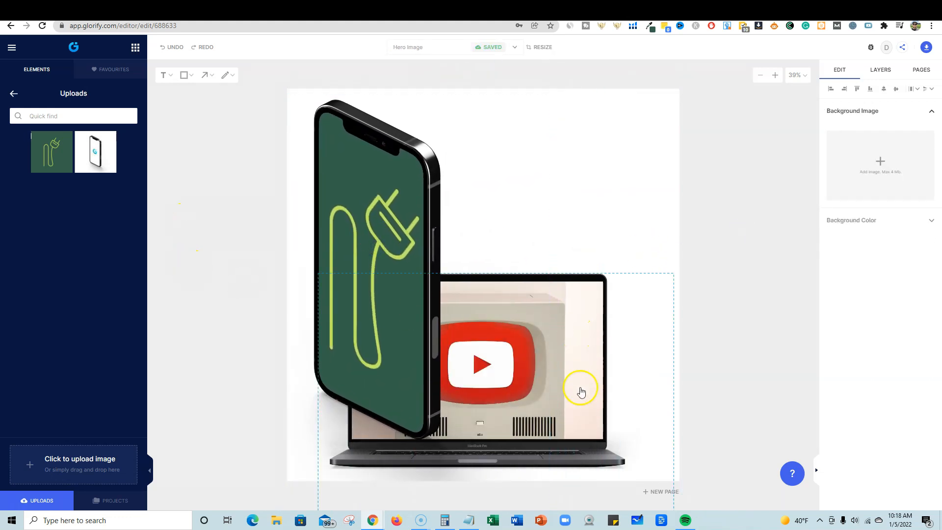
- Add a second, blank page to the mockup design and look over the pages
click(674, 492)
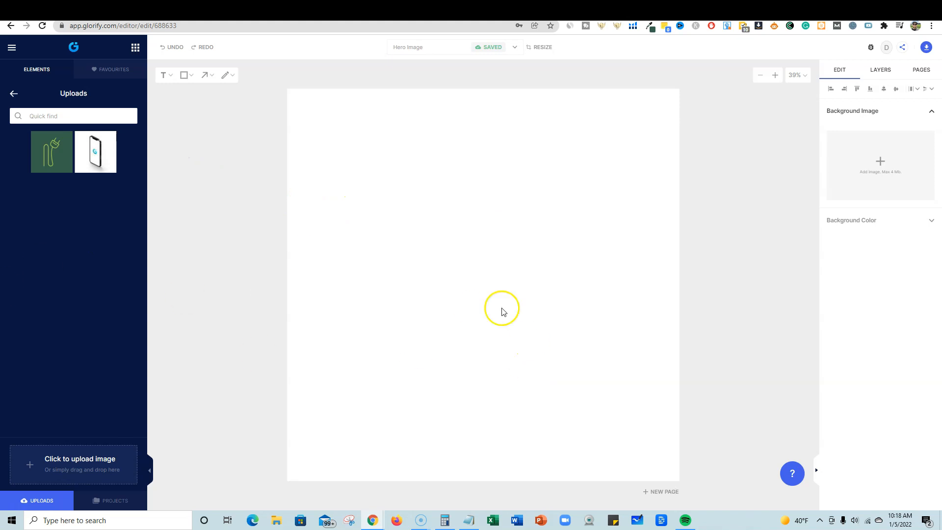
scroll(631, 290, down, 5)
scroll(631, 286, up, 14)
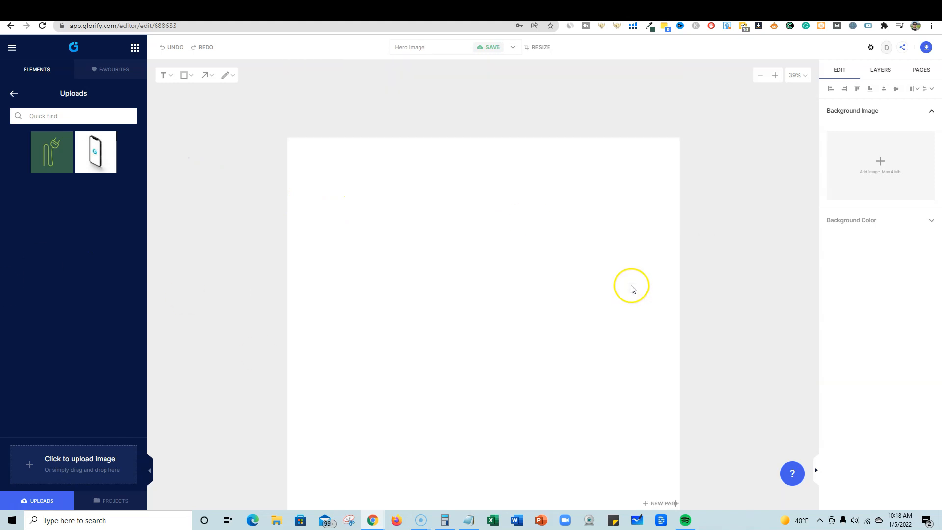
scroll(632, 290, down, 10)
scroll(632, 289, up, 6)
scroll(631, 290, up, 5)
scroll(632, 289, down, 9)
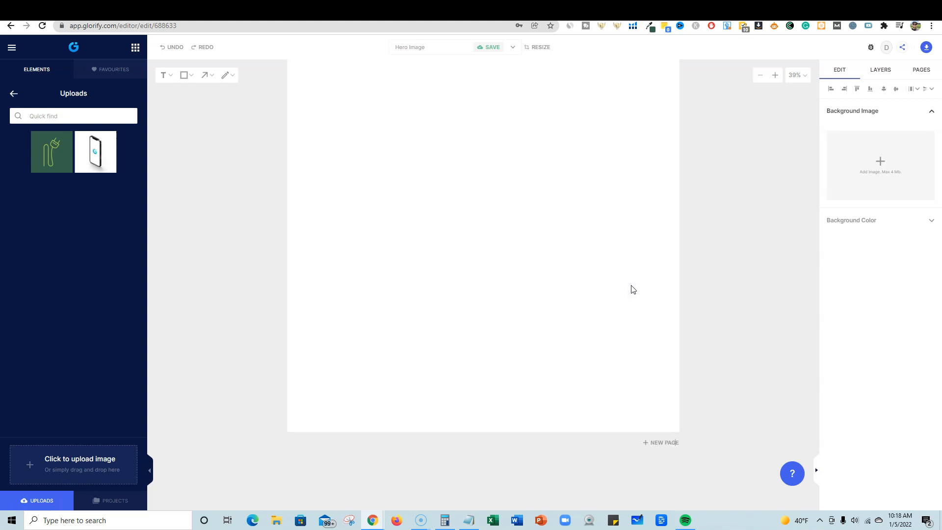
scroll(473, 280, up, 1)
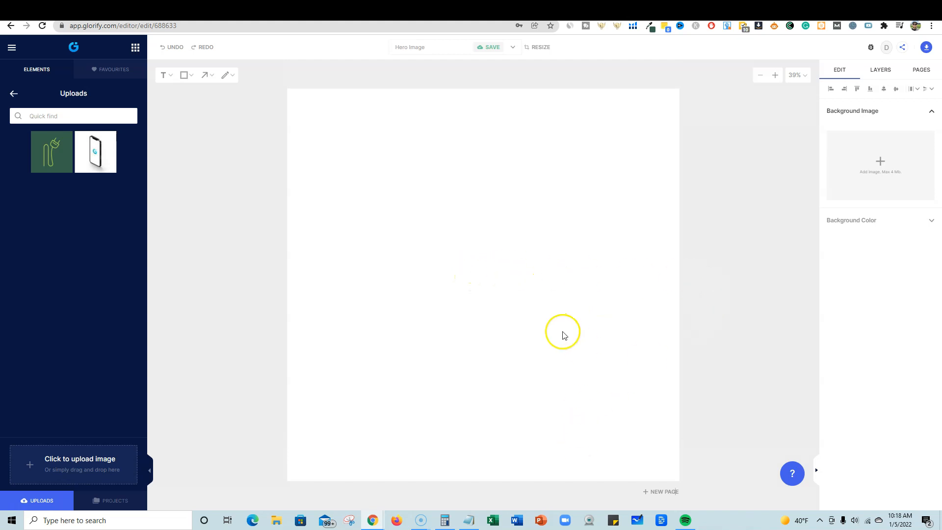
- Browse the mockup objects and add the mockup of two stacked magazines from the Print category to the blank page
click(271, 275)
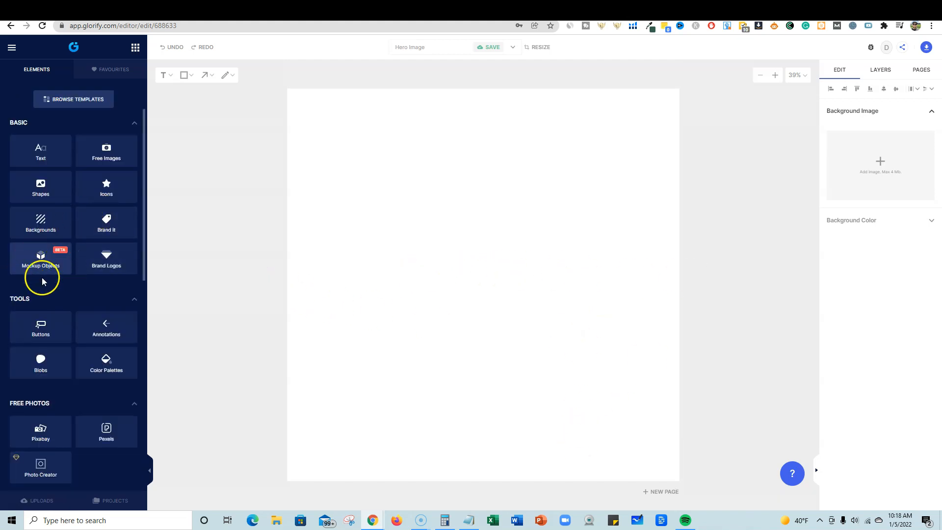
click(40, 268)
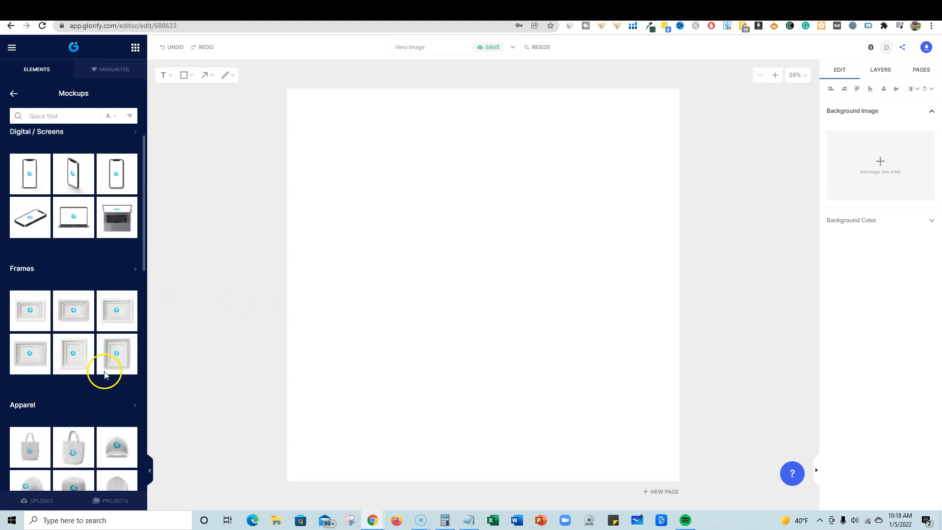
scroll(98, 366, down, 6)
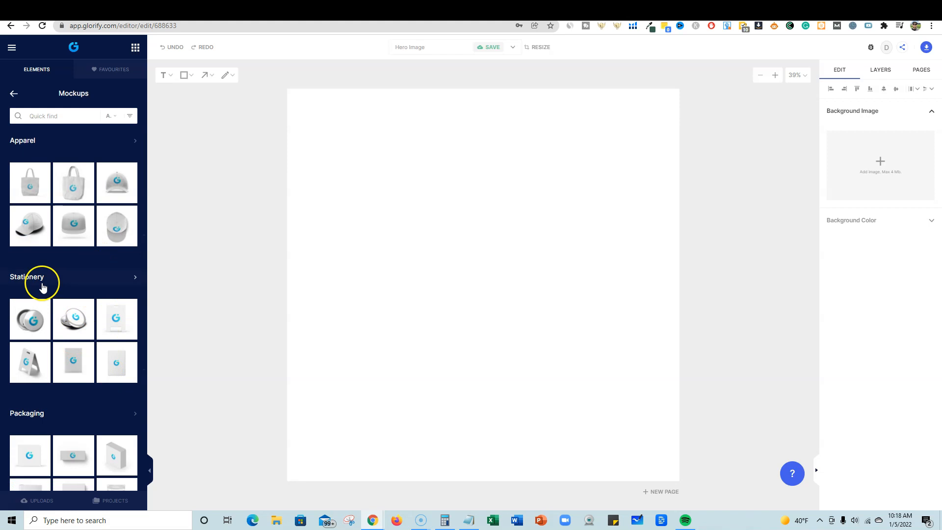
scroll(67, 329, down, 4)
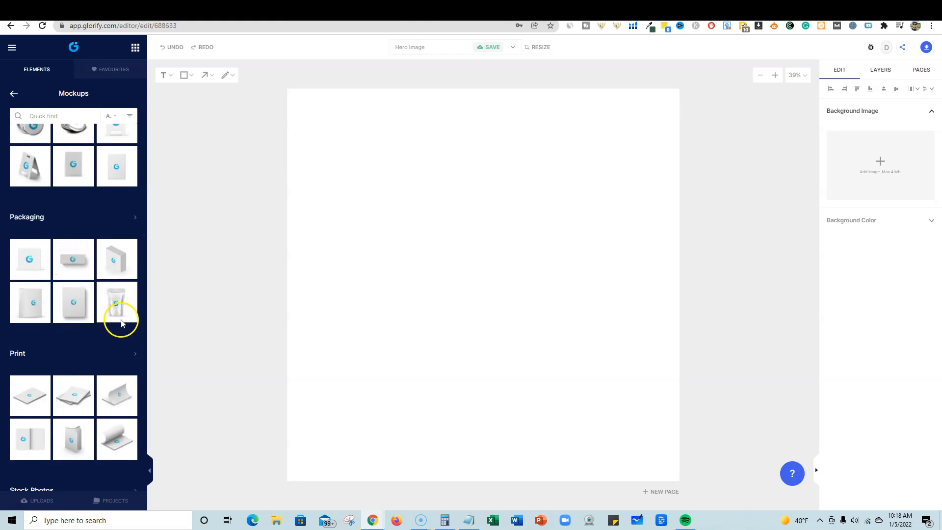
scroll(114, 376, down, 3)
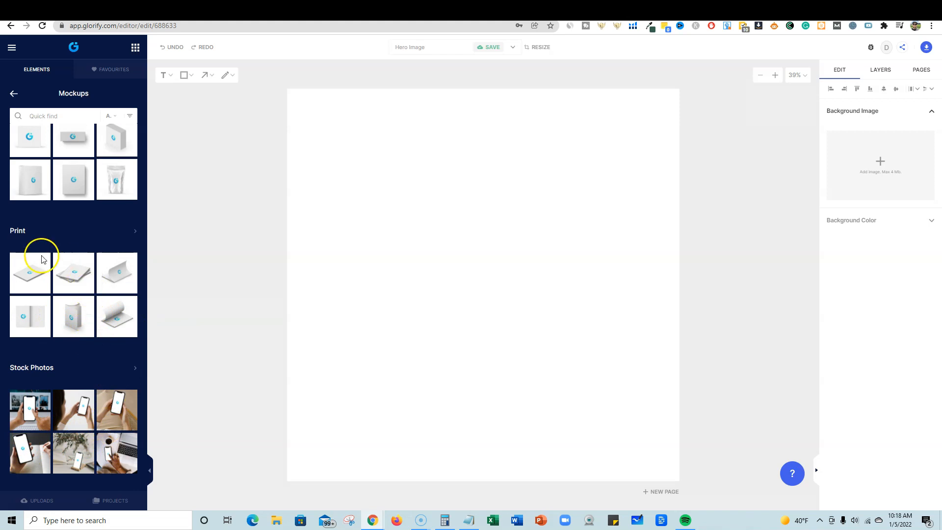
scroll(84, 328, down, 3)
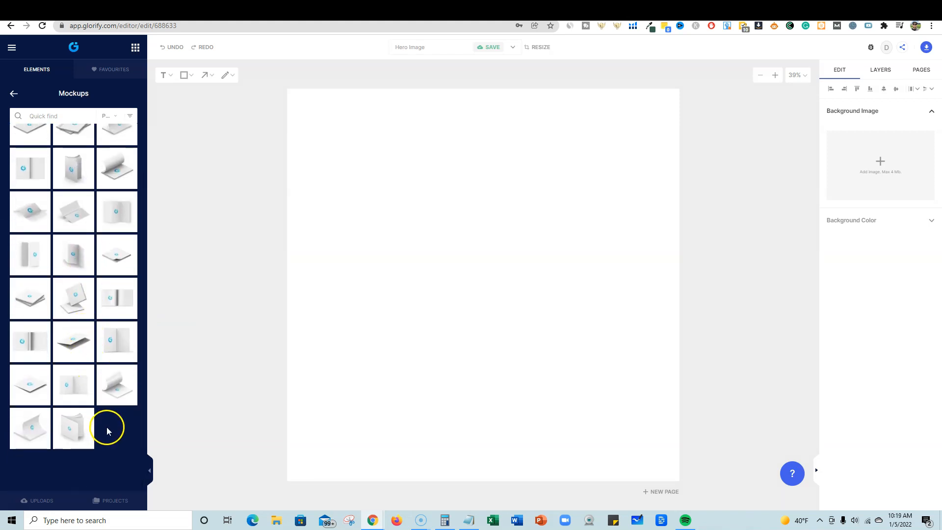
click(112, 308)
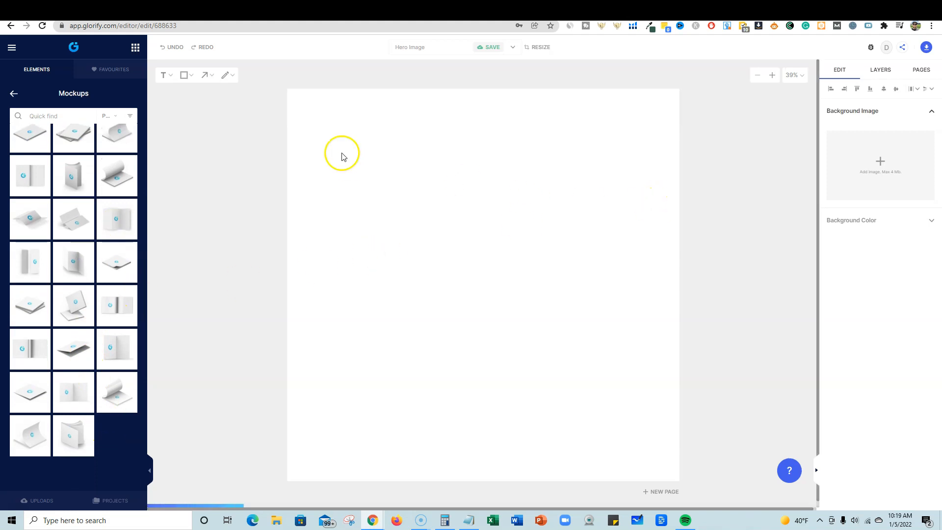
- Enlarge the stacked magazines mockup until its frame is wider than the canvas, and centre it on the page
drag(374, 147, 627, 515)
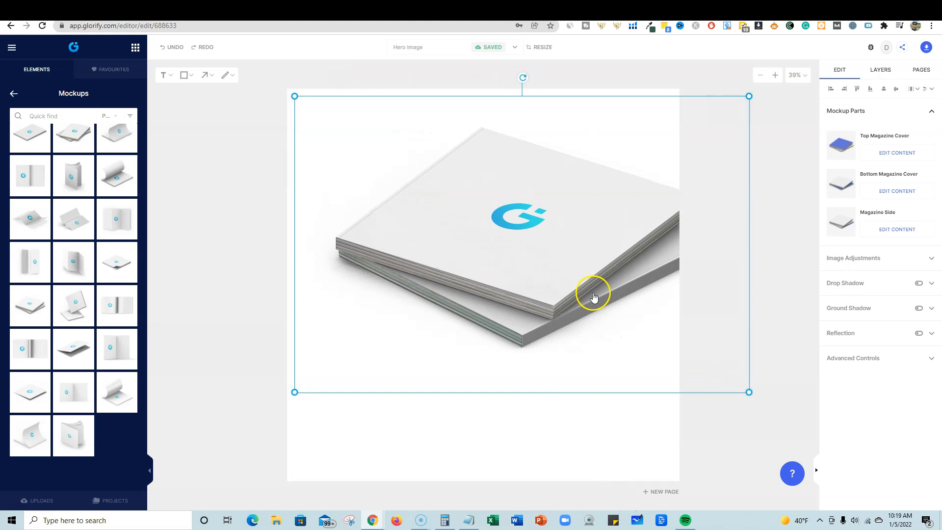
drag(573, 267, 536, 307)
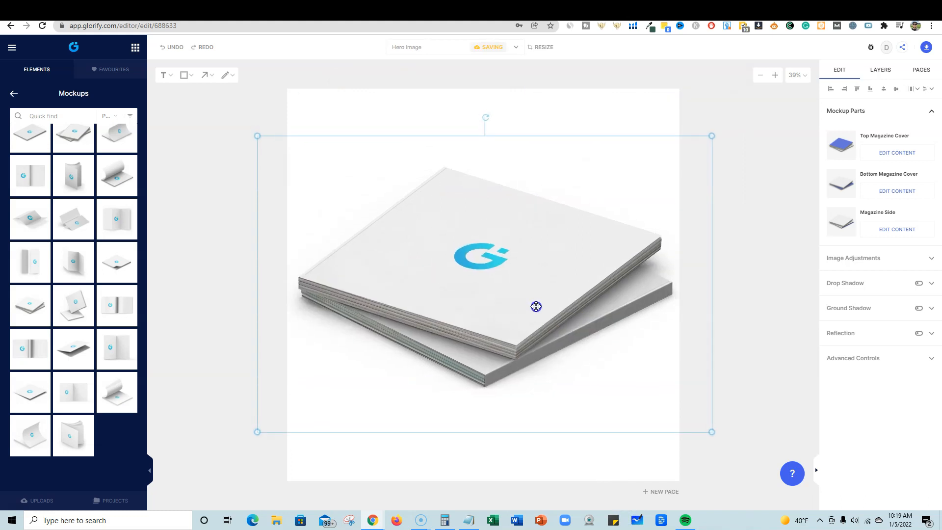
click(580, 118)
click(551, 259)
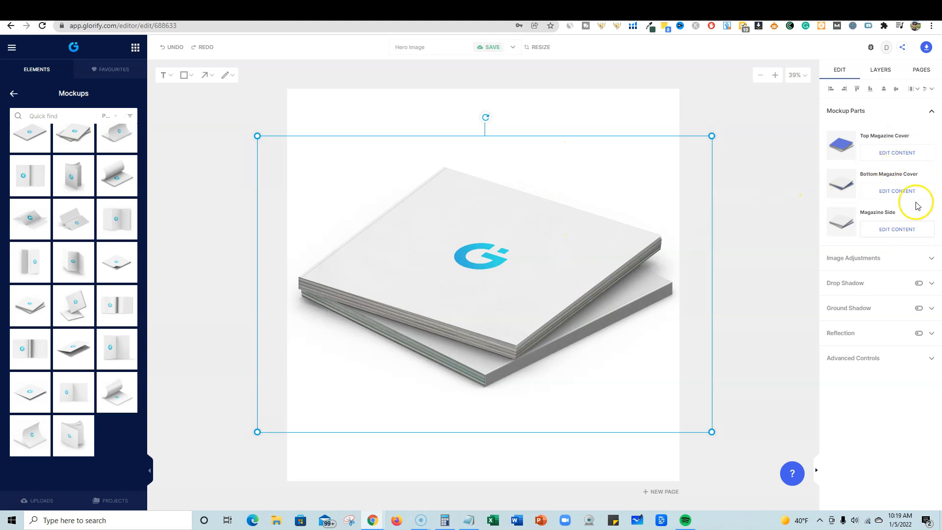
- Replace the logo on the top magazine cover with the uploaded green plug image, stretched to cover the whole cover, and apply it
click(898, 154)
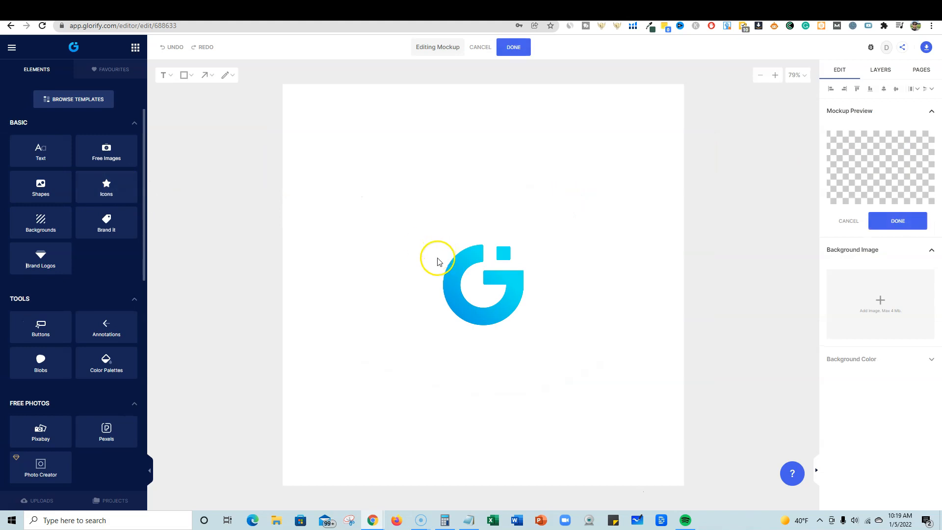
click(481, 281)
key(Delete)
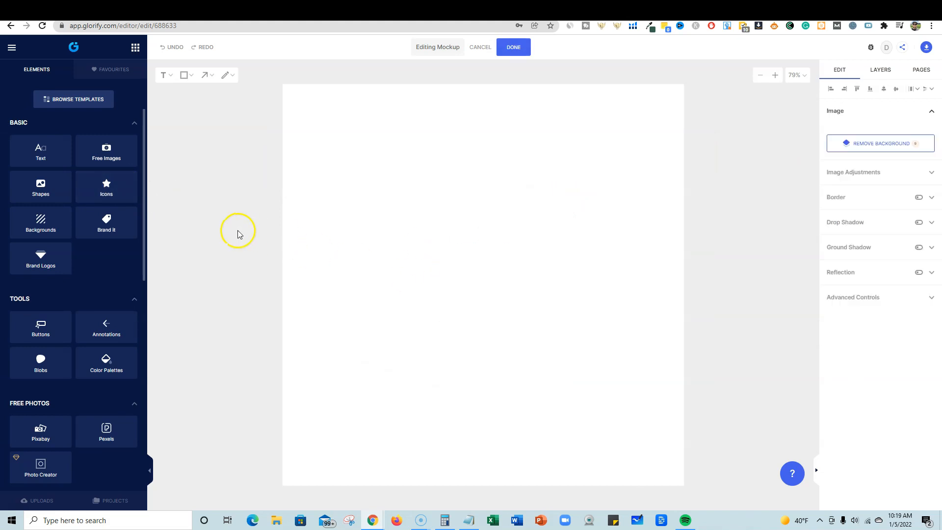
click(42, 506)
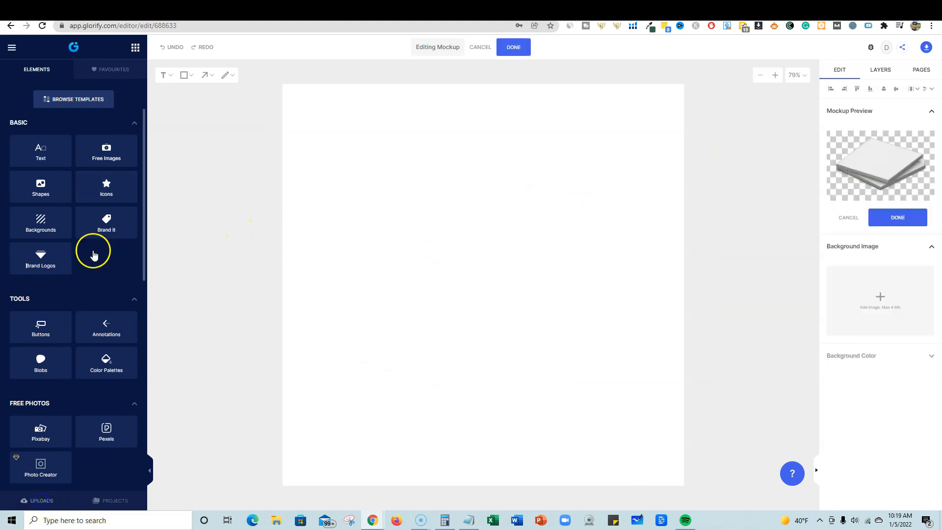
click(58, 151)
drag(457, 259, 684, 488)
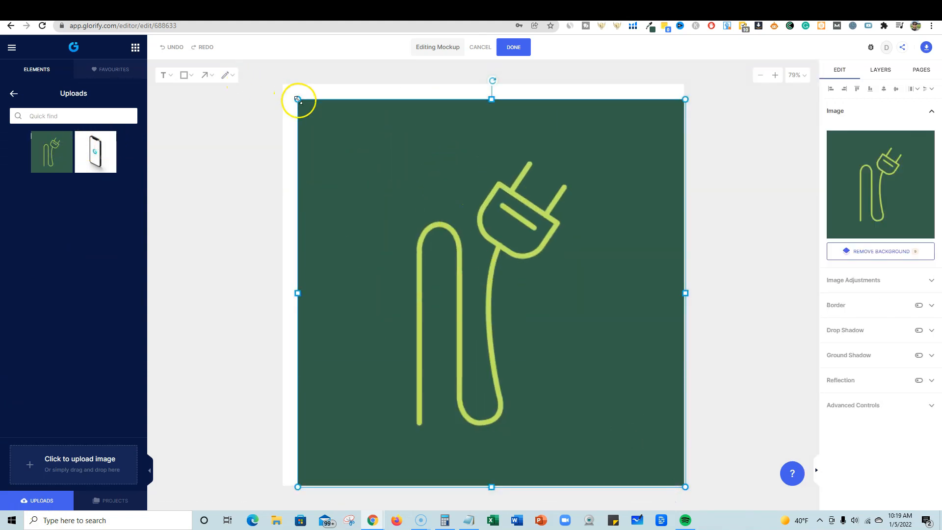
drag(298, 99, 281, 83)
click(515, 47)
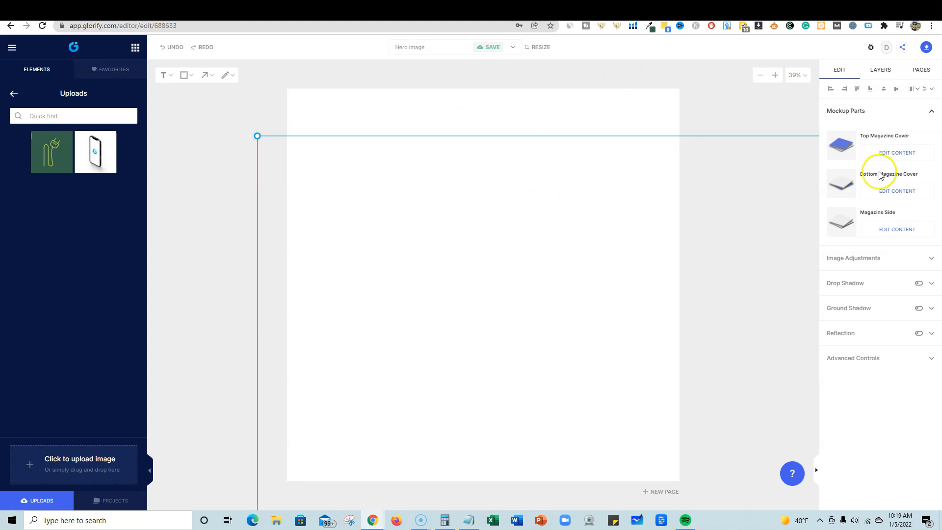
- Try to edit the bottom magazine cover's content, and reposition the magazine mockup on the page
click(893, 192)
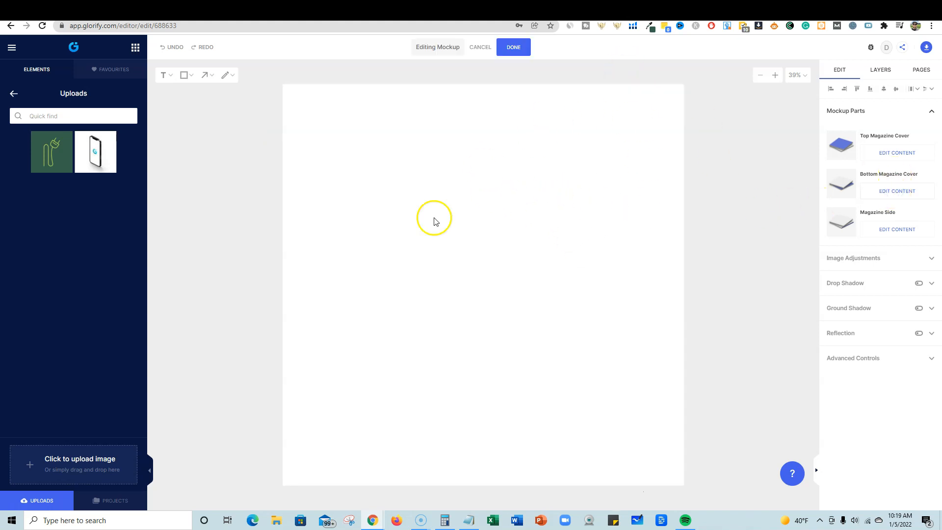
click(44, 267)
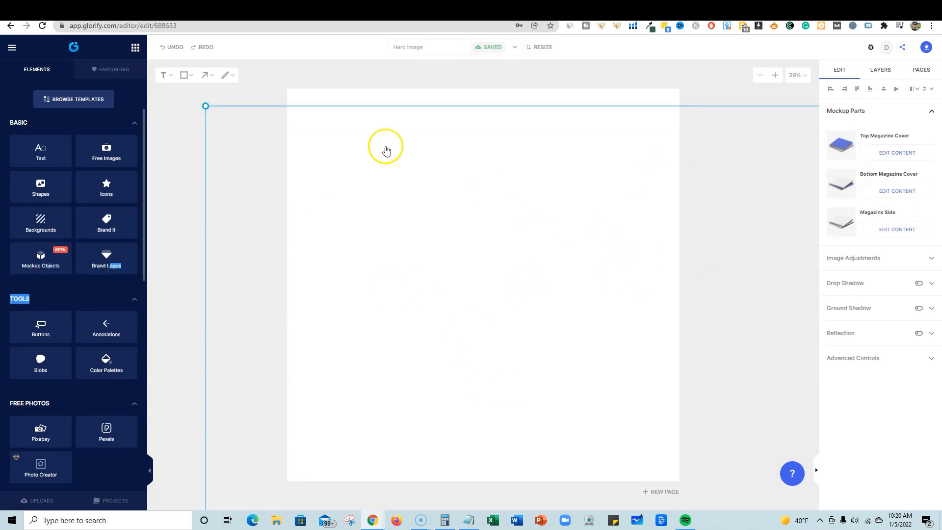
drag(220, 130, 825, 230)
click(536, 198)
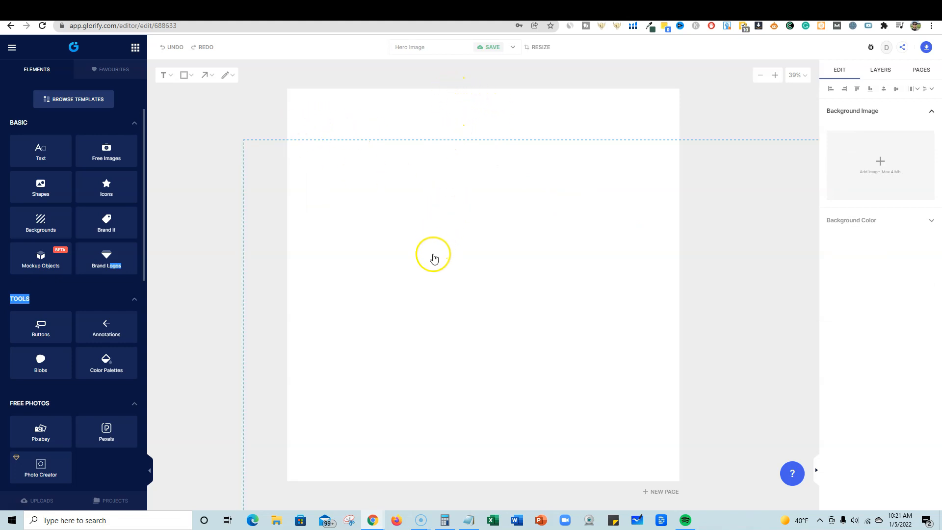
- Look over the design's pages and exit the editor to the workspace home
scroll(430, 334, down, 4)
scroll(430, 336, up, 4)
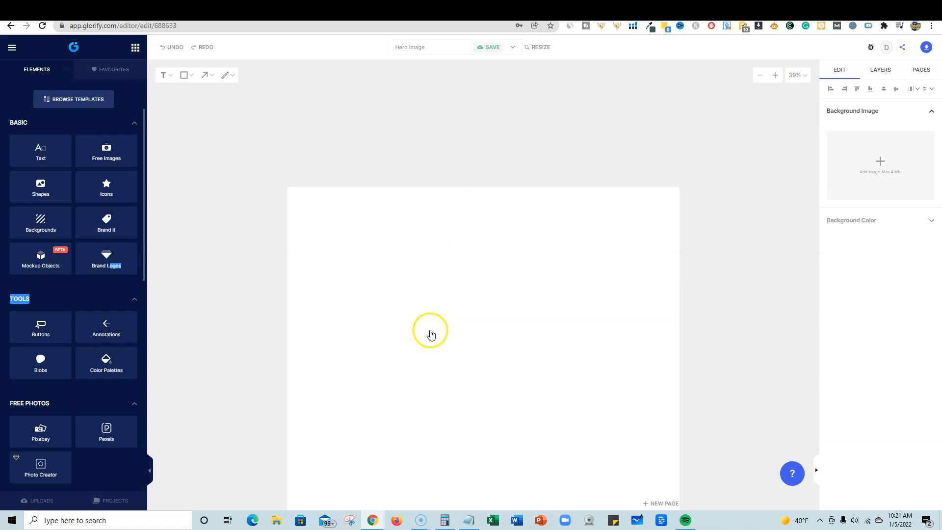
scroll(431, 335, down, 4)
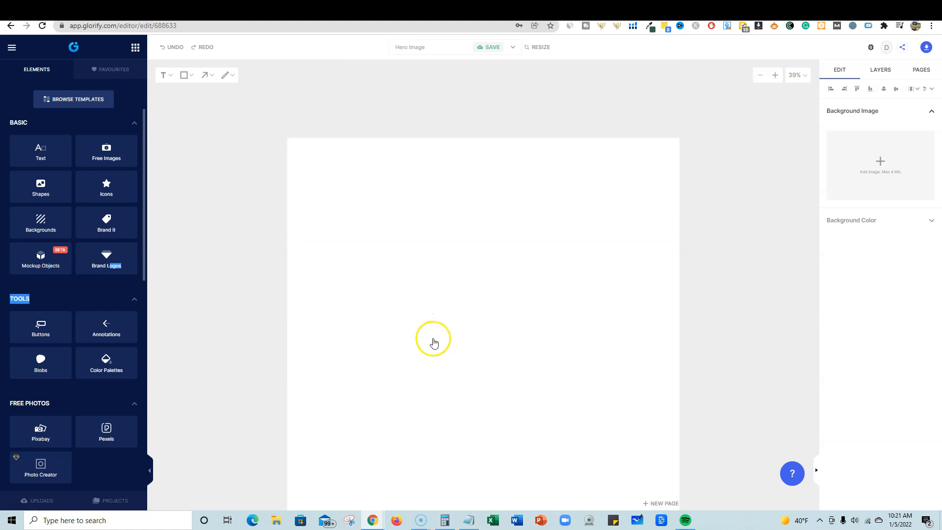
scroll(520, 374, up, 7)
scroll(521, 375, up, 3)
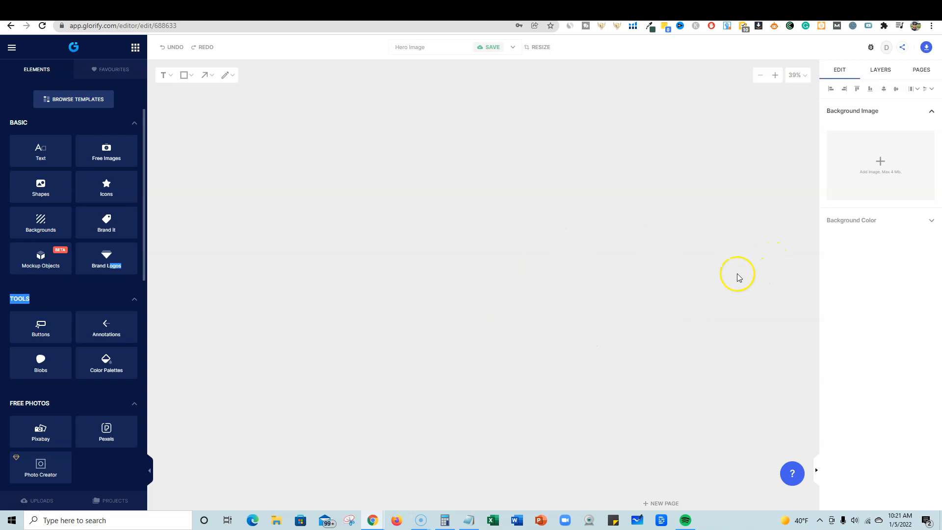
scroll(704, 278, down, 9)
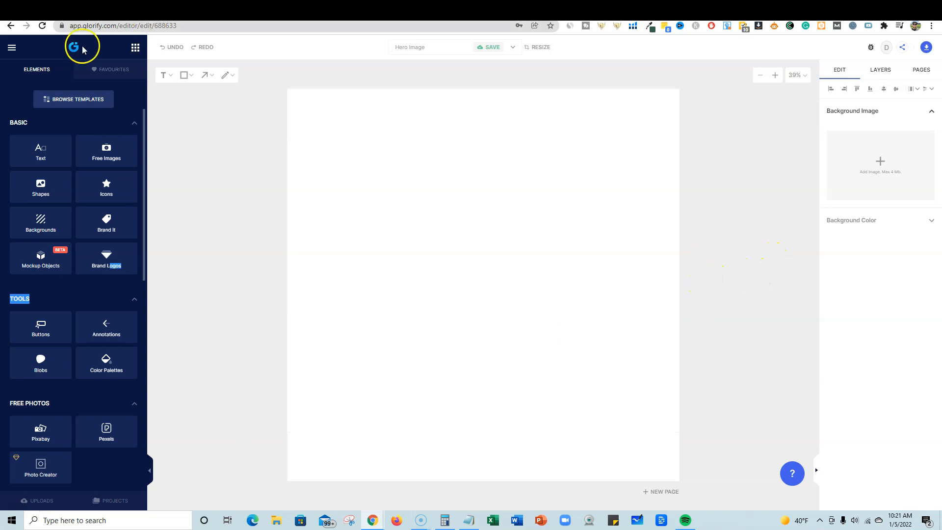
click(12, 53)
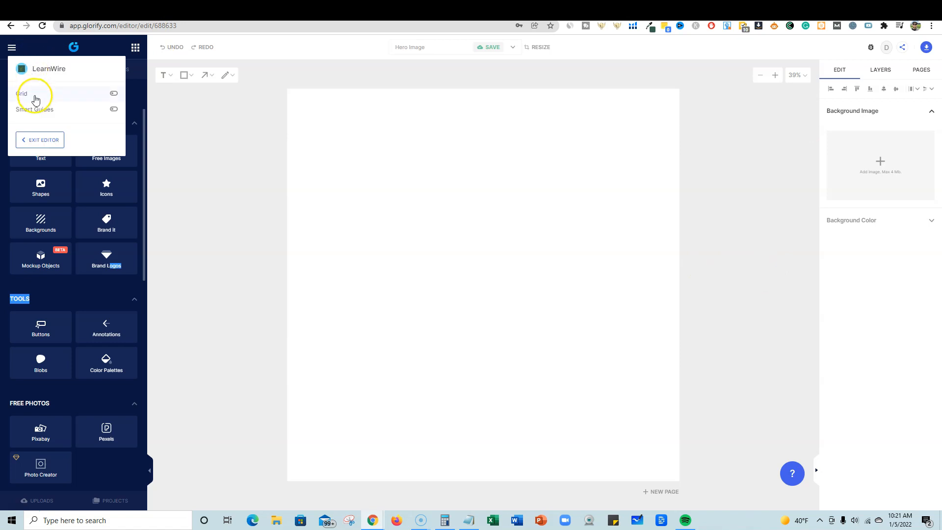
click(41, 141)
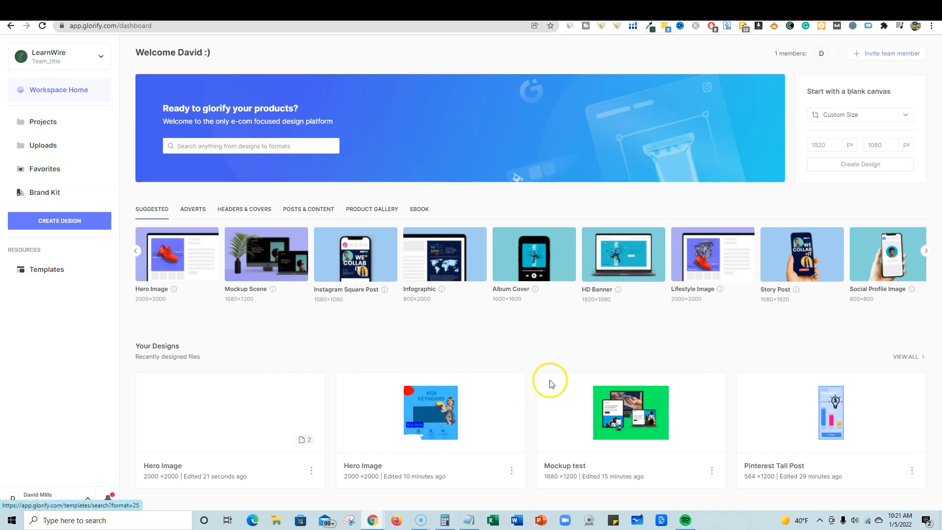
- Switch to the AppSumo Glorify page and review the features included in all plans and the three license tiers
click(455, 6)
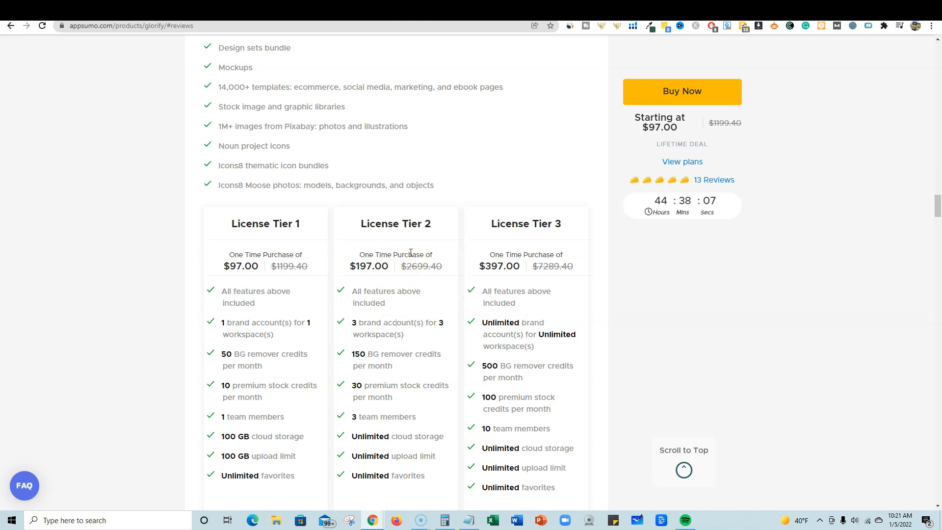
scroll(413, 242, up, 5)
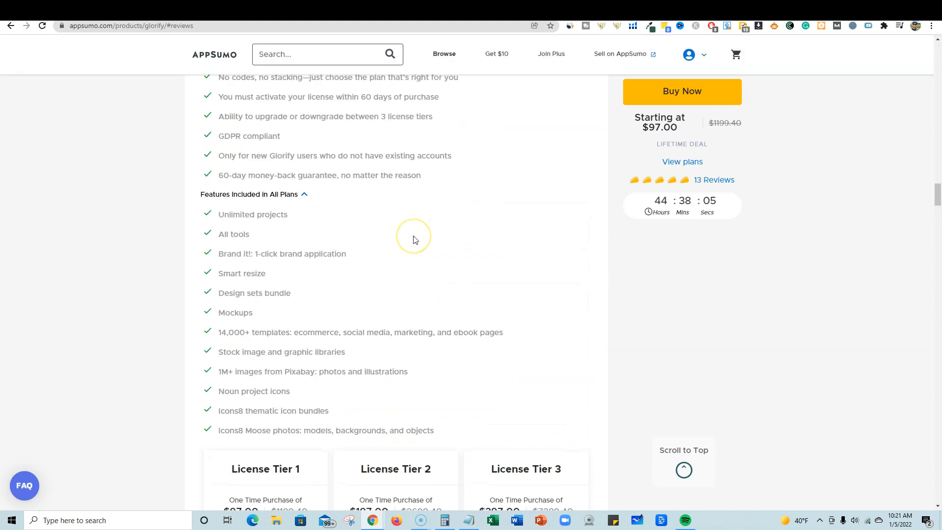
scroll(413, 239, up, 1)
scroll(413, 239, down, 7)
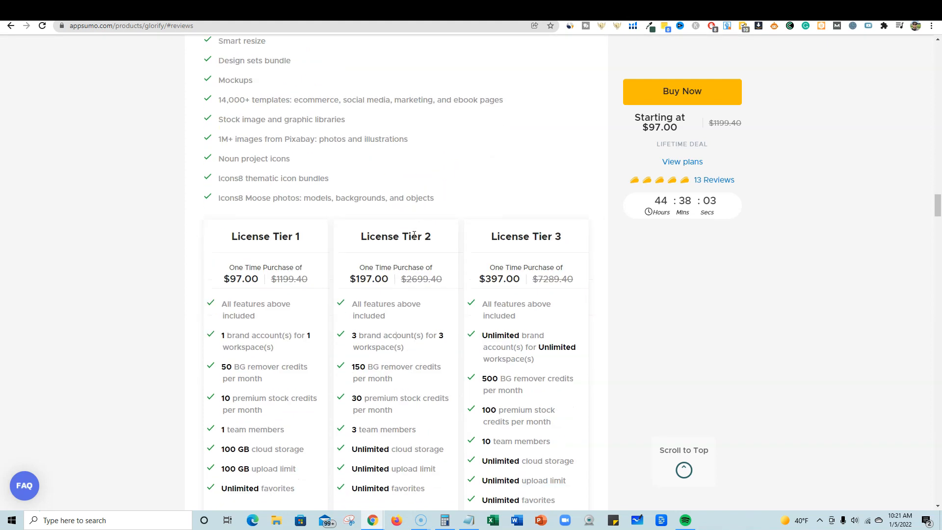
click(417, 220)
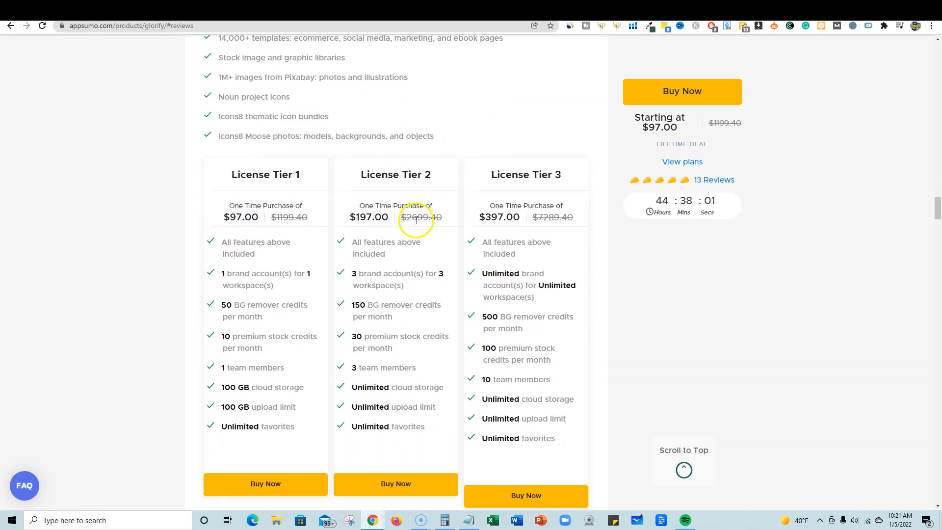
scroll(416, 220, up, 1)
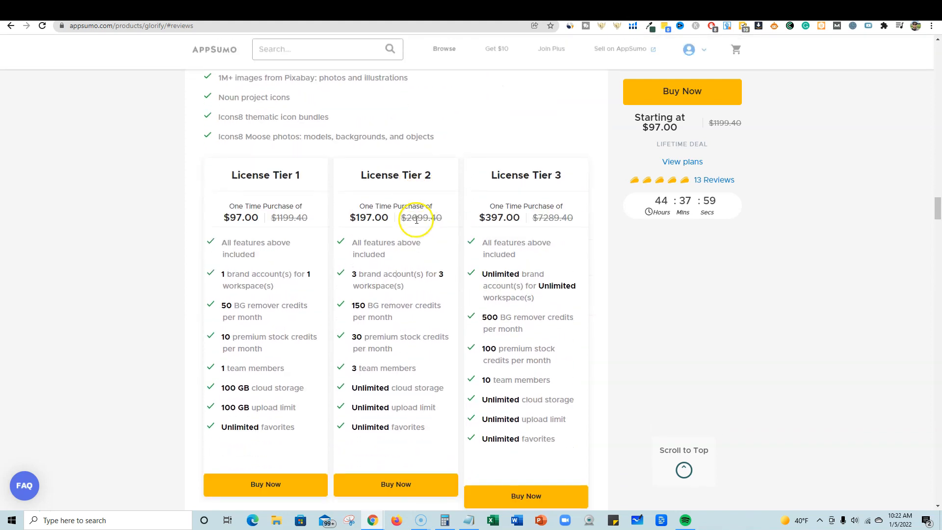